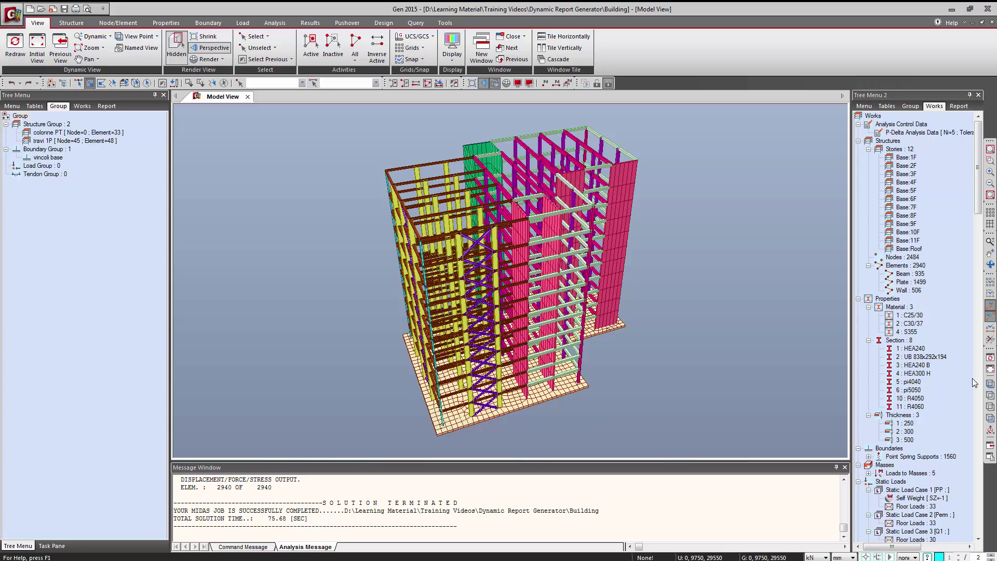
Look through Report Sample.pdf in Adobe Reader from the roof geometry pages to the steel checking results, and return to midas Gen
{"action": "left_click", "coordinate": [991, 383]}
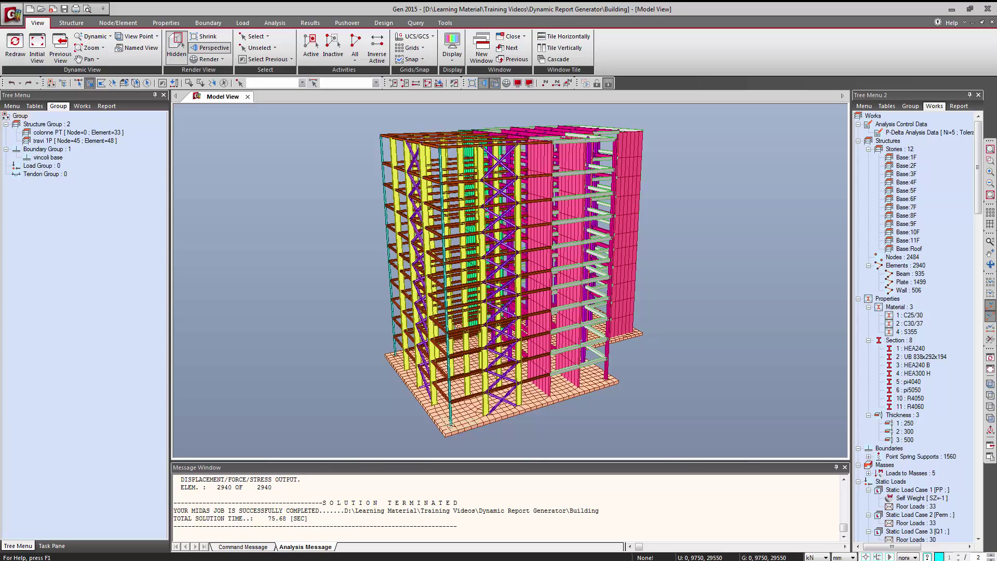
{"action": "key", "text": "alt+Tab"}
{"action": "key", "text": "alt+Tab"}
{"action": "key", "text": "alt+Tab"}
{"action": "key", "text": "alt+Tab"}
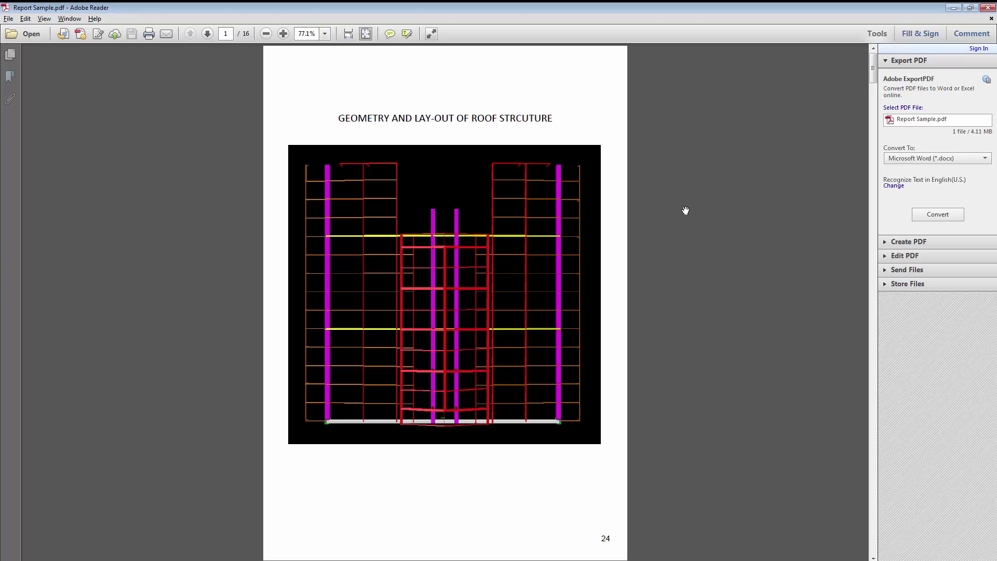
{"action": "scroll", "coordinate": [686, 211], "scroll_direction": "down", "scroll_amount": 1}
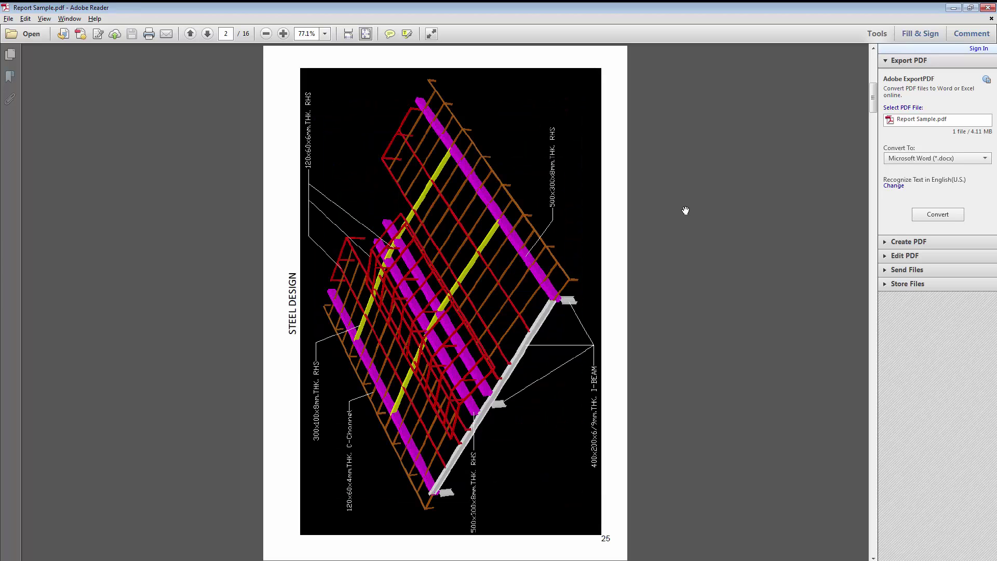
{"action": "scroll", "coordinate": [685, 211], "scroll_direction": "down", "scroll_amount": 1}
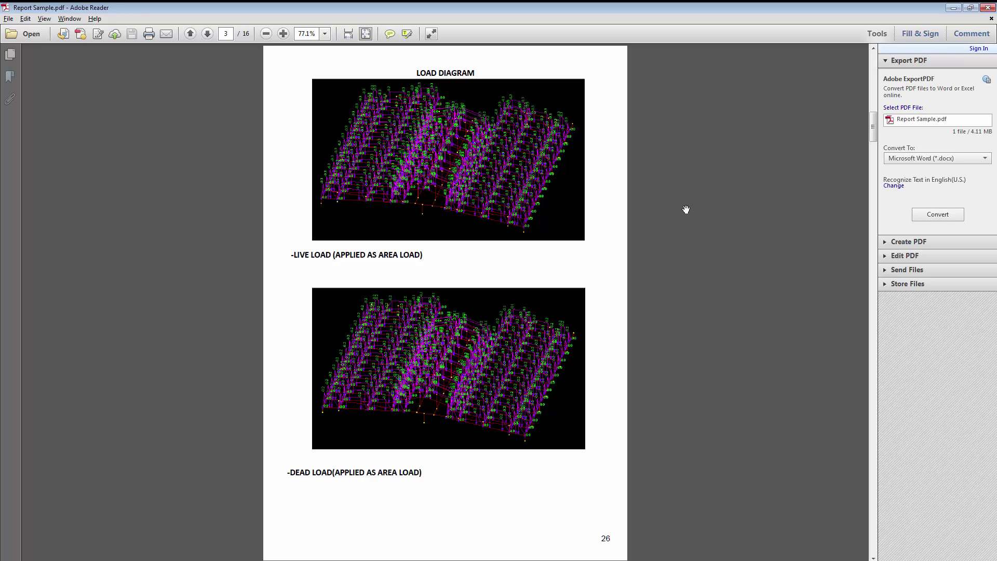
{"action": "scroll", "coordinate": [686, 209], "scroll_direction": "down", "scroll_amount": 1}
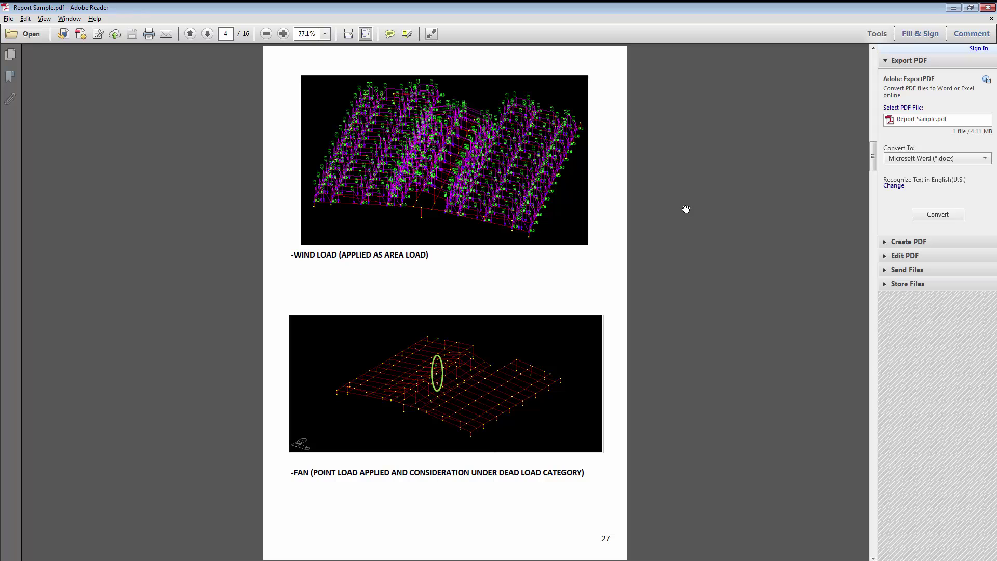
{"action": "scroll", "coordinate": [685, 209], "scroll_direction": "down", "scroll_amount": 1}
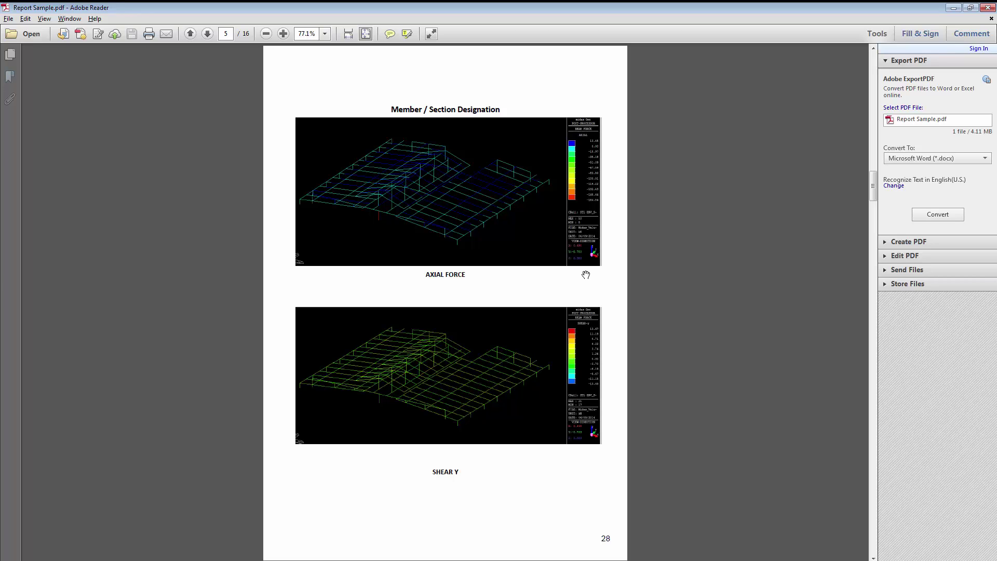
{"action": "scroll", "coordinate": [586, 275], "scroll_direction": "down", "scroll_amount": 3}
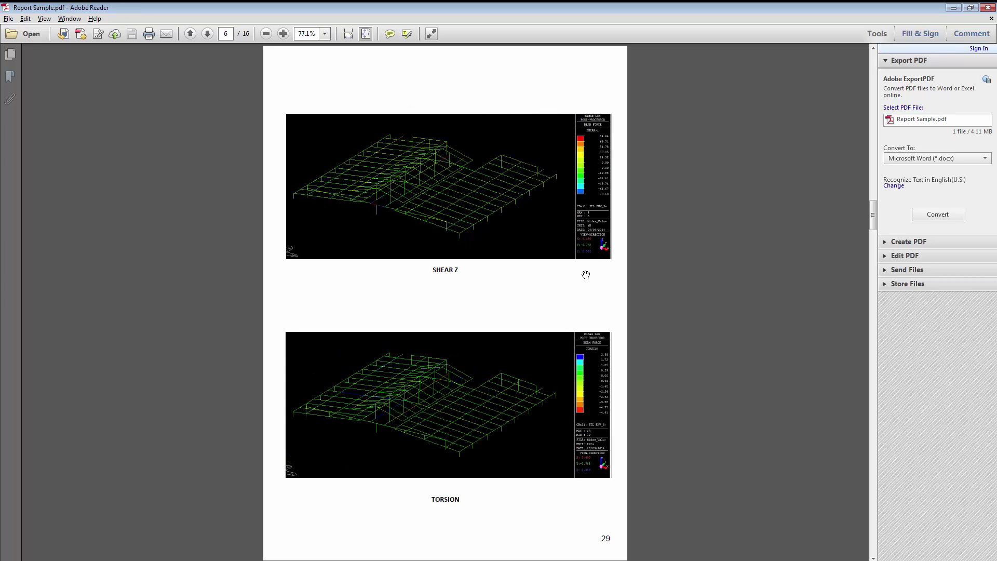
{"action": "scroll", "coordinate": [586, 274], "scroll_direction": "down", "scroll_amount": 3}
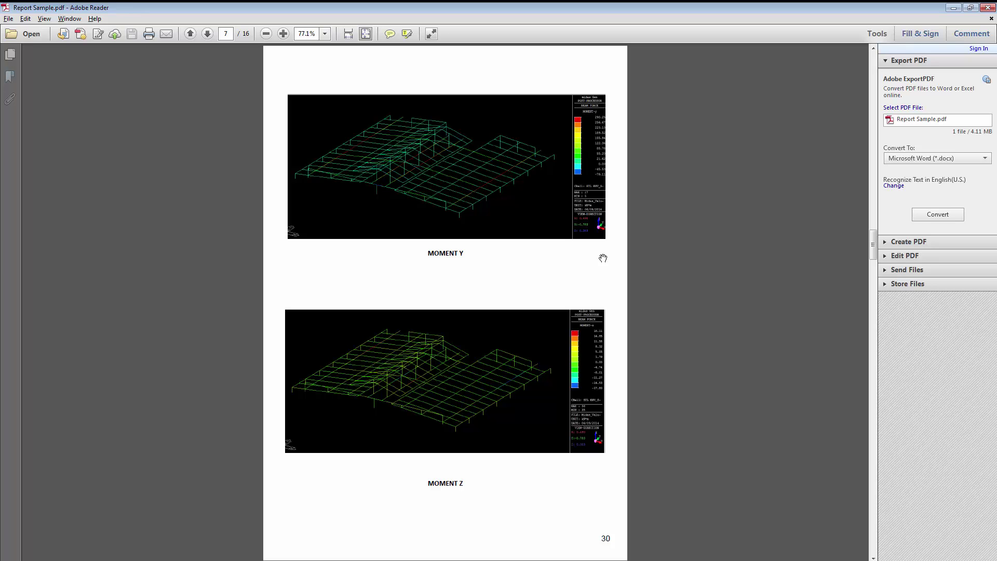
{"action": "scroll", "coordinate": [603, 258], "scroll_direction": "down", "scroll_amount": 3}
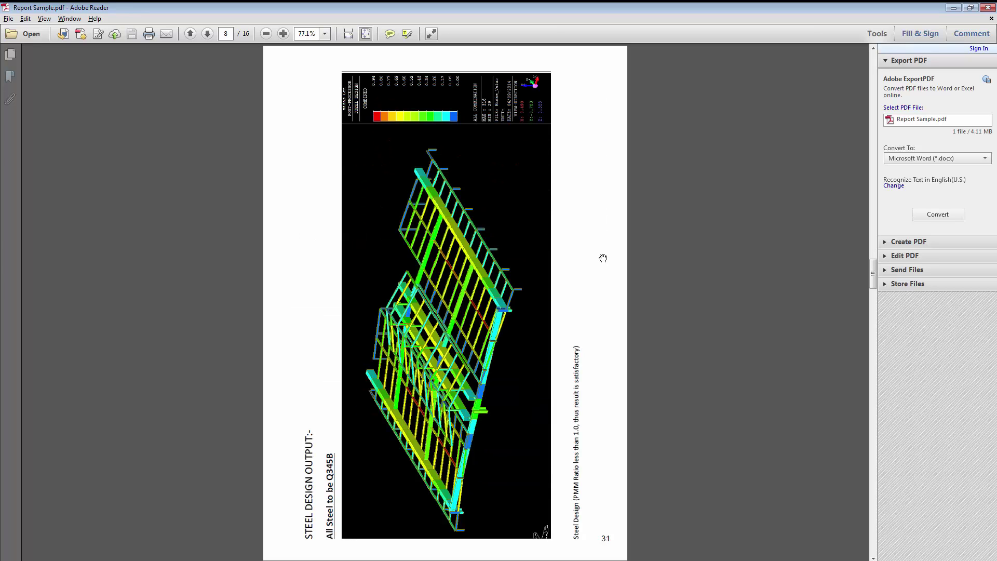
{"action": "scroll", "coordinate": [603, 259], "scroll_direction": "down", "scroll_amount": 3}
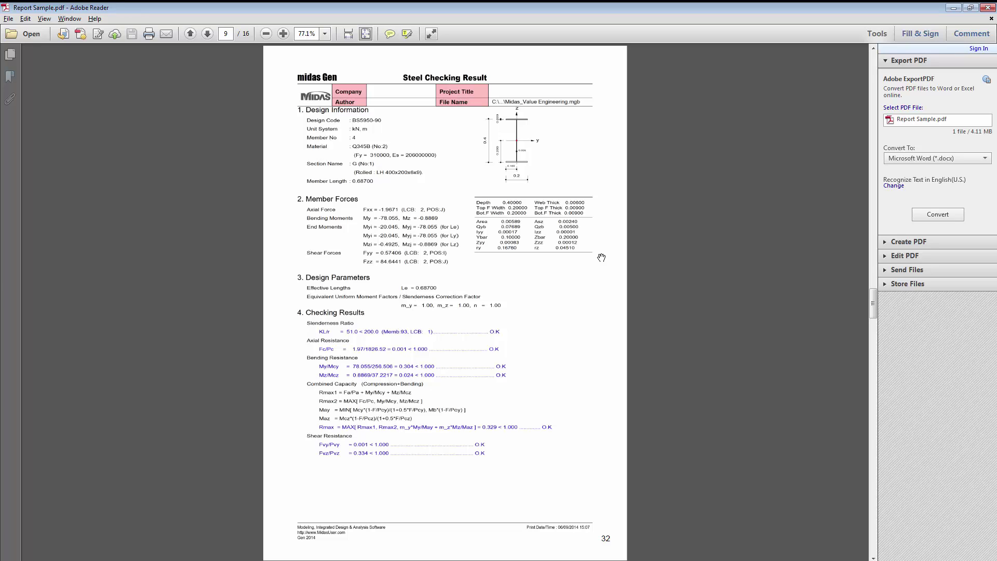
{"action": "scroll", "coordinate": [602, 258], "scroll_direction": "down", "scroll_amount": 1}
{"action": "scroll", "coordinate": [602, 258], "scroll_direction": "down", "scroll_amount": 1}
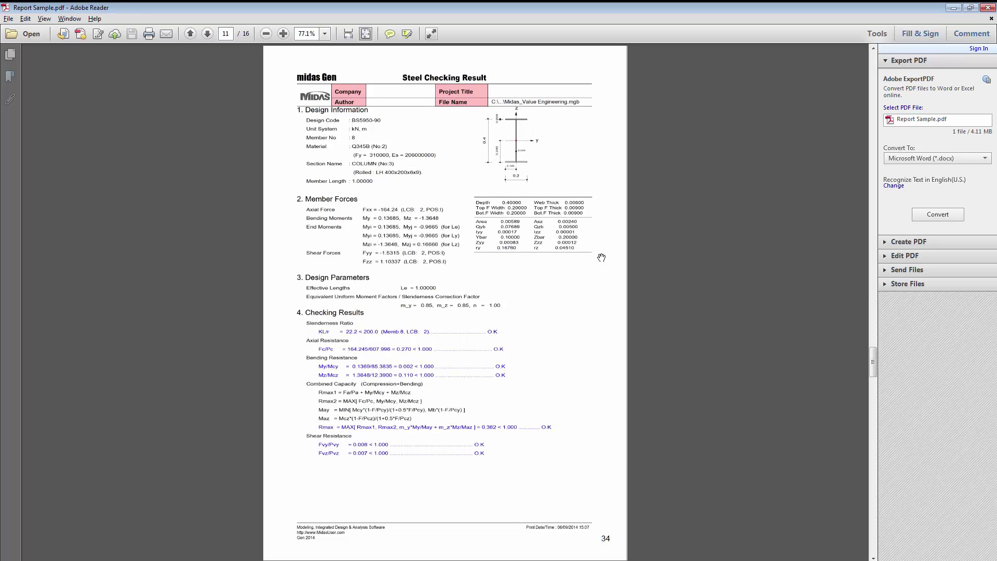
{"action": "key", "text": "alt+Tab"}
{"action": "key", "text": "alt+Tab"}
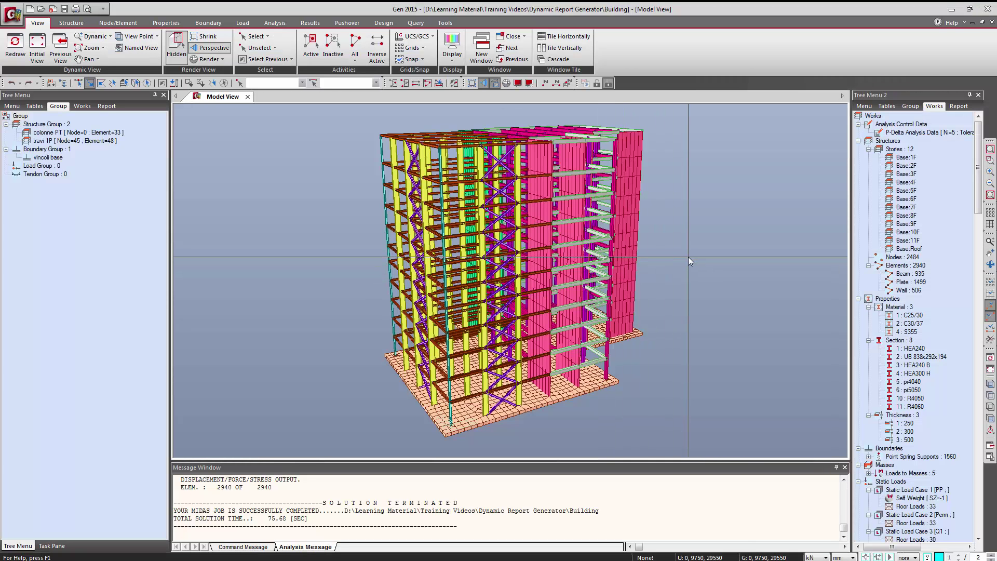
Start a new blank report document with the Dynamic Report Generator and close it
{"action": "mouse_move", "coordinate": [688, 257]}
{"action": "middle_mouse_down", "text": "ctrl"}
{"action": "mouse_move", "coordinate": [685, 265]}
{"action": "mouse_move", "coordinate": [702, 252]}
{"action": "middle_mouse_up", "text": "ctrl"}
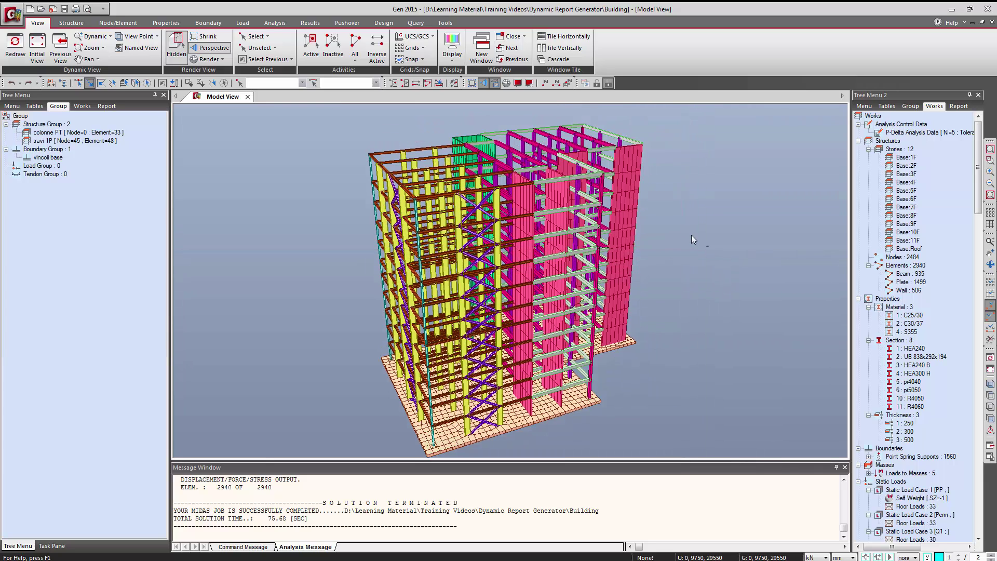
{"action": "left_click", "coordinate": [447, 24]}
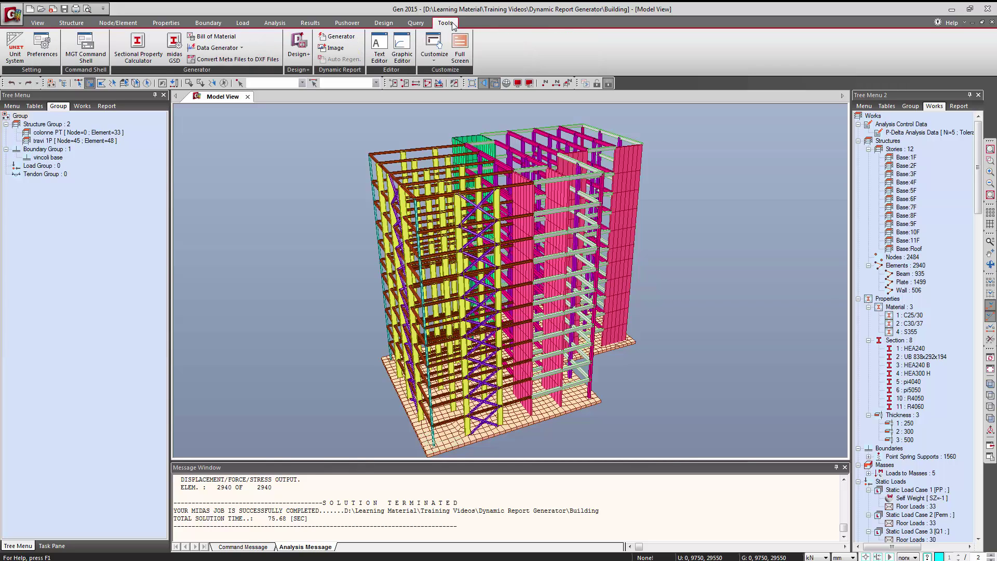
{"action": "left_click", "coordinate": [339, 36]}
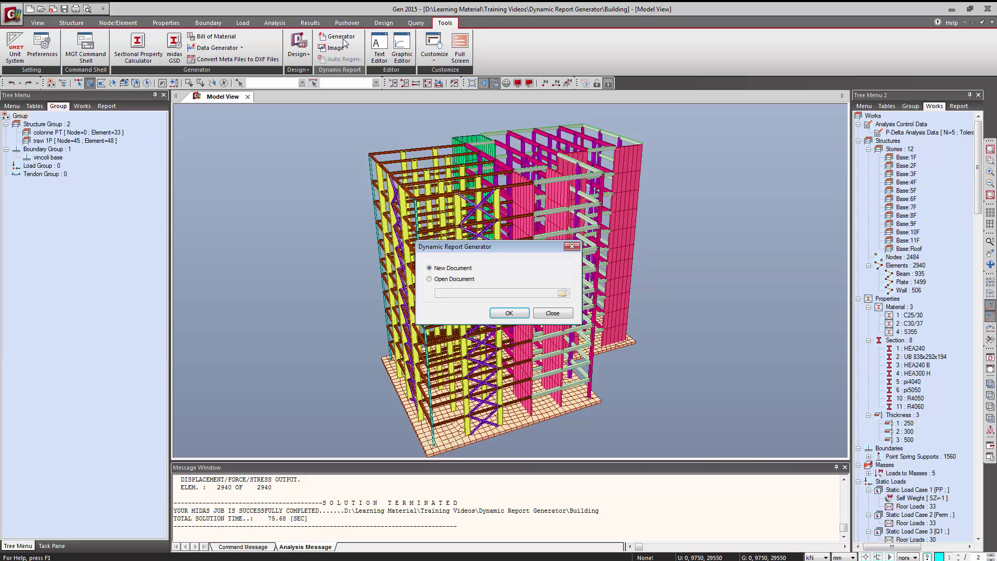
{"action": "left_click", "coordinate": [507, 314]}
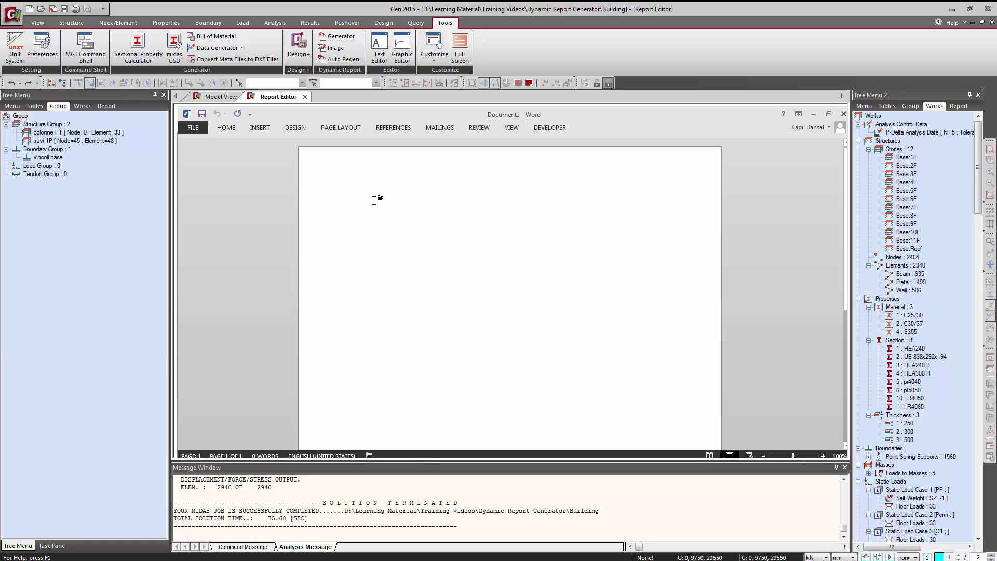
{"action": "left_click", "coordinate": [305, 98]}
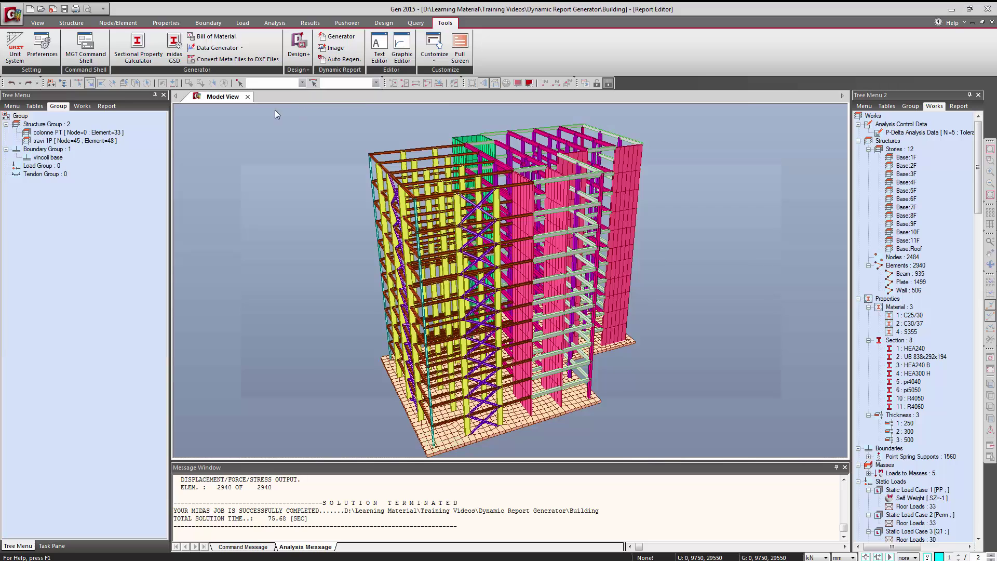
Open the existing document midas Gen report template.docx in the Dynamic Report Generator
{"action": "left_click", "coordinate": [347, 38]}
{"action": "left_click", "coordinate": [458, 282]}
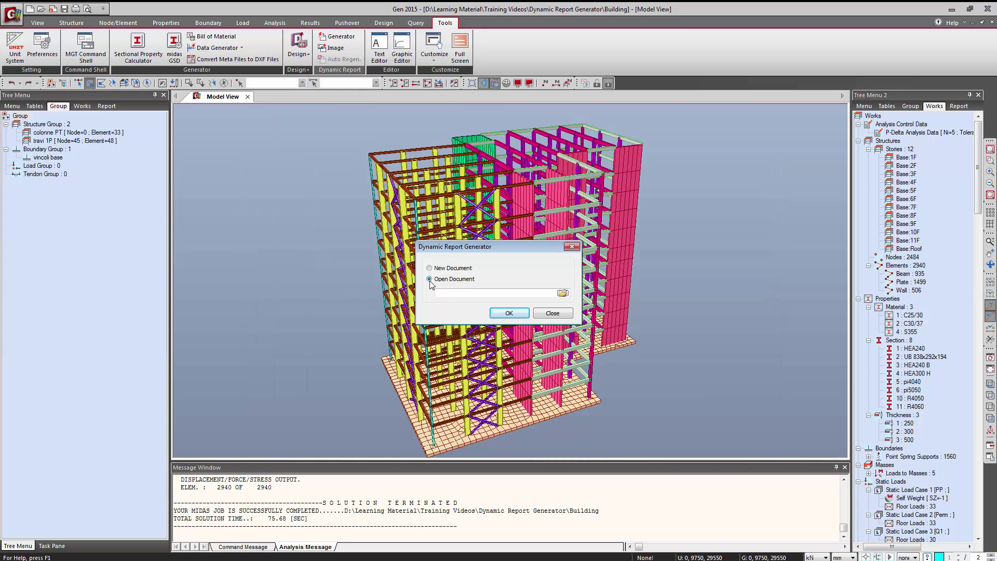
{"action": "left_click", "coordinate": [562, 293]}
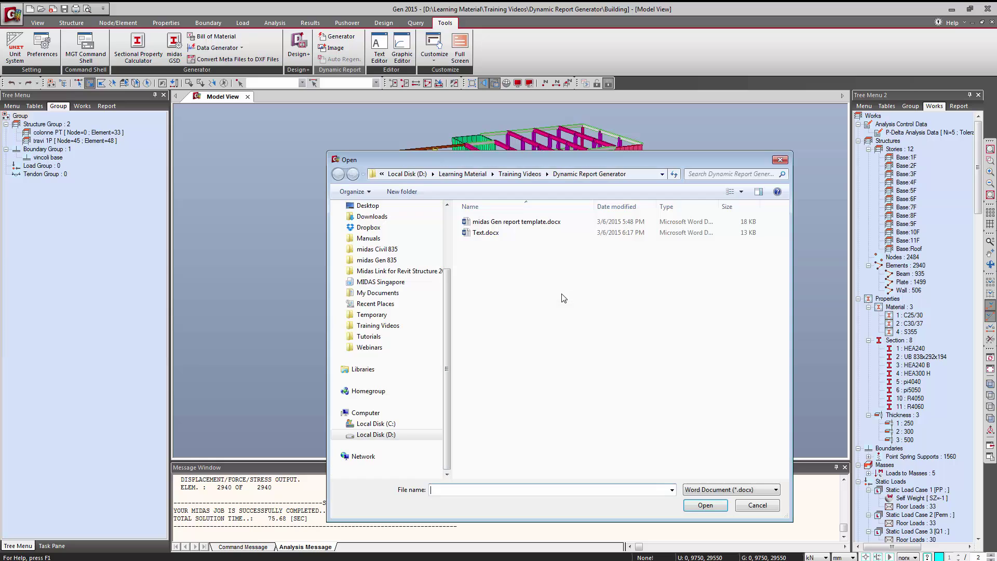
{"action": "double_click", "coordinate": [517, 222]}
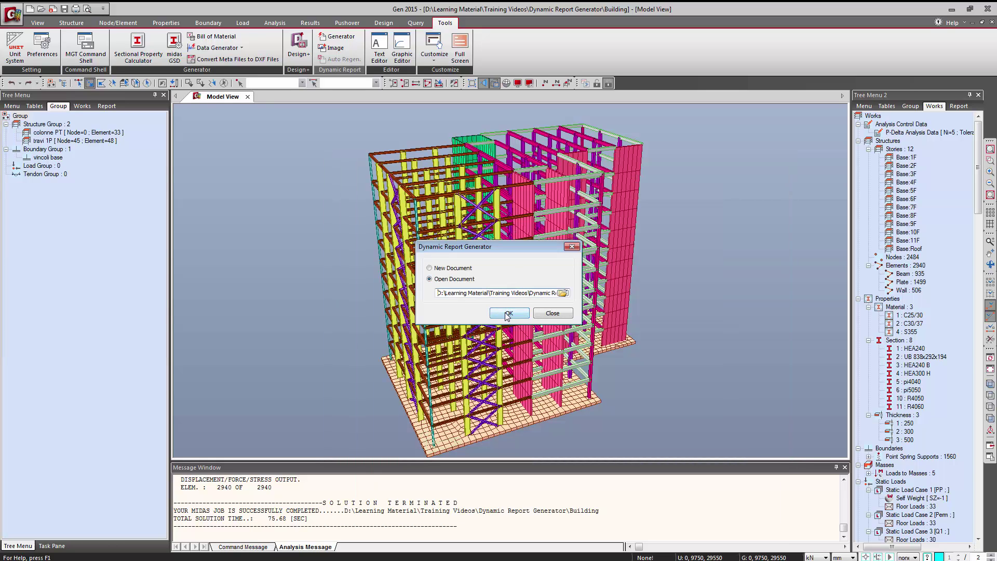
{"action": "left_click", "coordinate": [507, 313]}
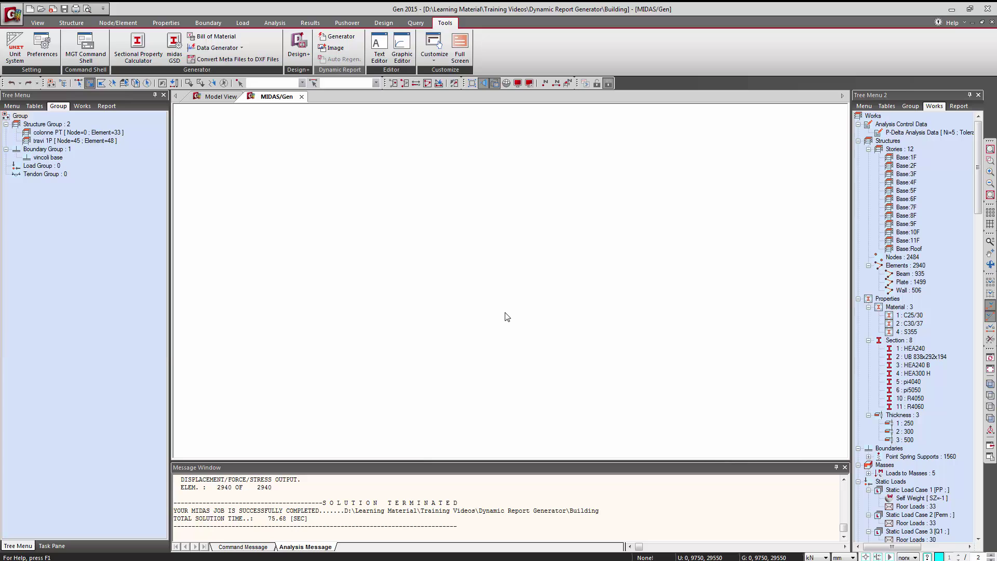
{"action": "left_click", "coordinate": [506, 313]}
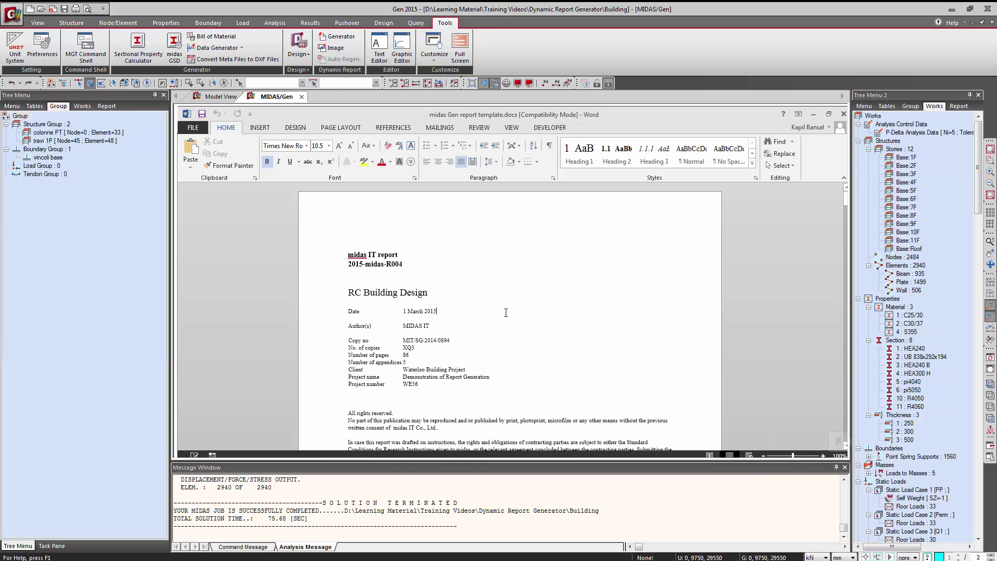
Review the report template and place the text cursor on the empty line below the Figure 1 paragraph in section 2.1 Finite Element Model
{"action": "scroll", "coordinate": [508, 313], "scroll_direction": "down", "scroll_amount": 3}
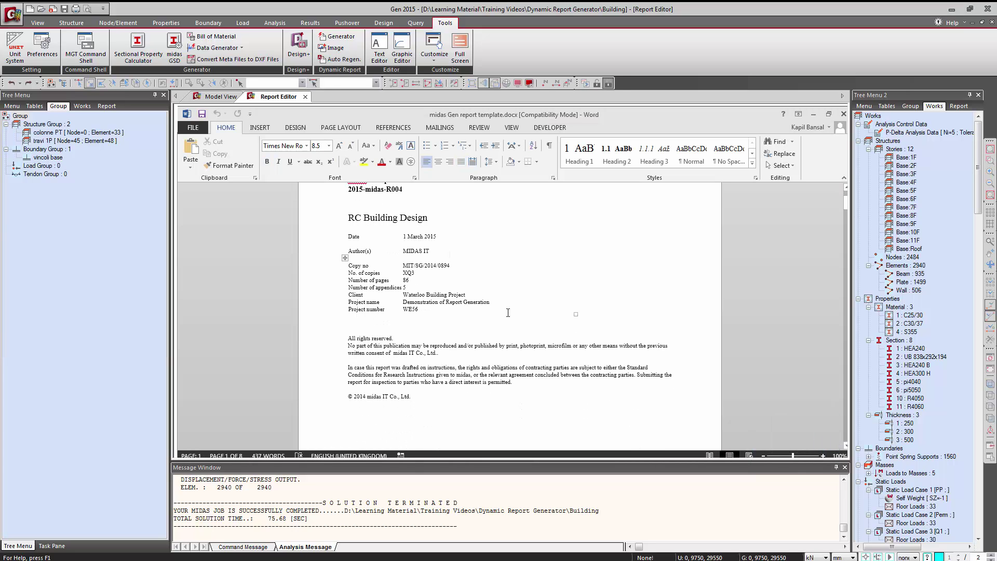
{"action": "scroll", "coordinate": [508, 313], "scroll_direction": "down", "scroll_amount": 3}
{"action": "scroll", "coordinate": [508, 312], "scroll_direction": "up", "scroll_amount": 4}
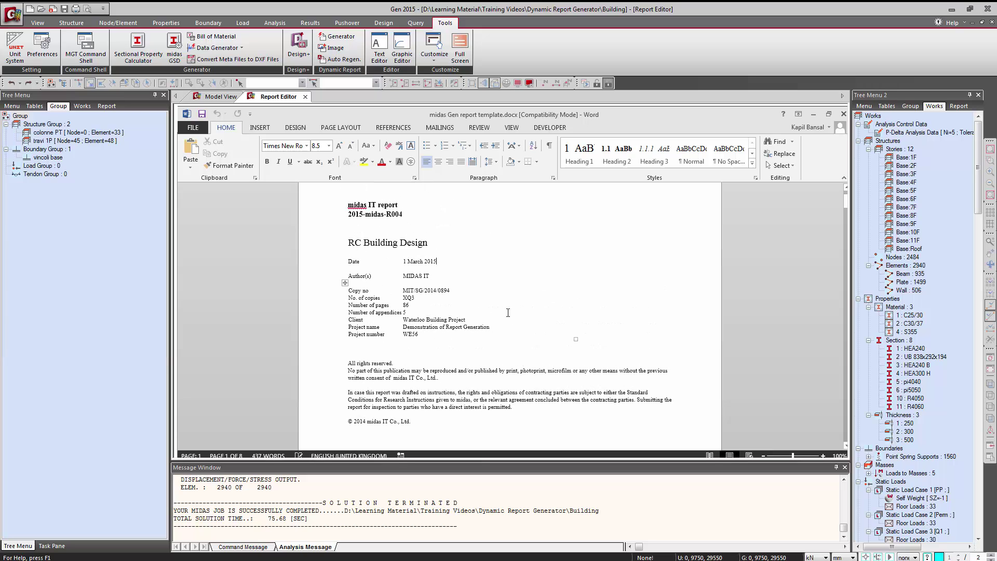
{"action": "scroll", "coordinate": [508, 308], "scroll_direction": "down", "scroll_amount": 15}
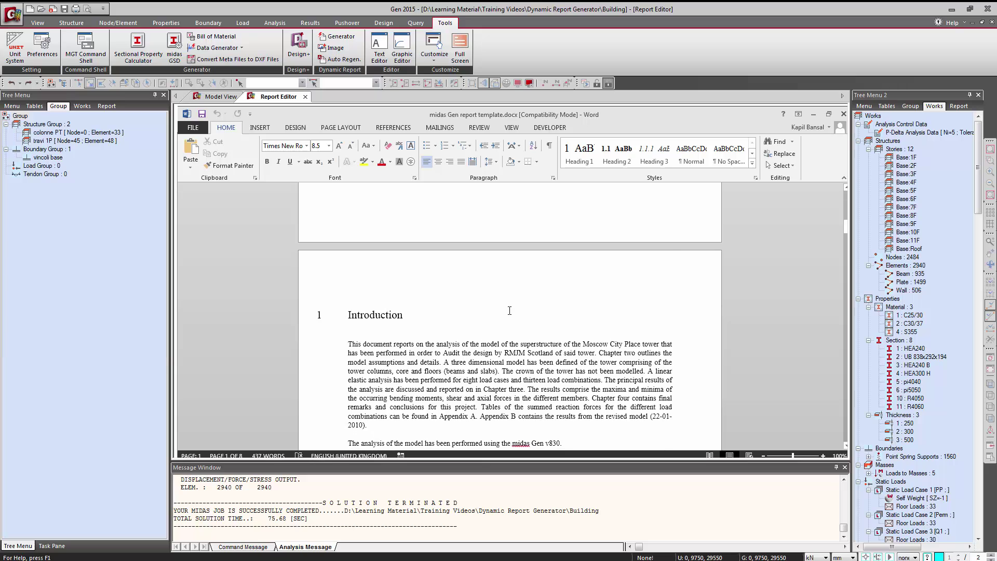
{"action": "scroll", "coordinate": [510, 310], "scroll_direction": "down", "scroll_amount": 4}
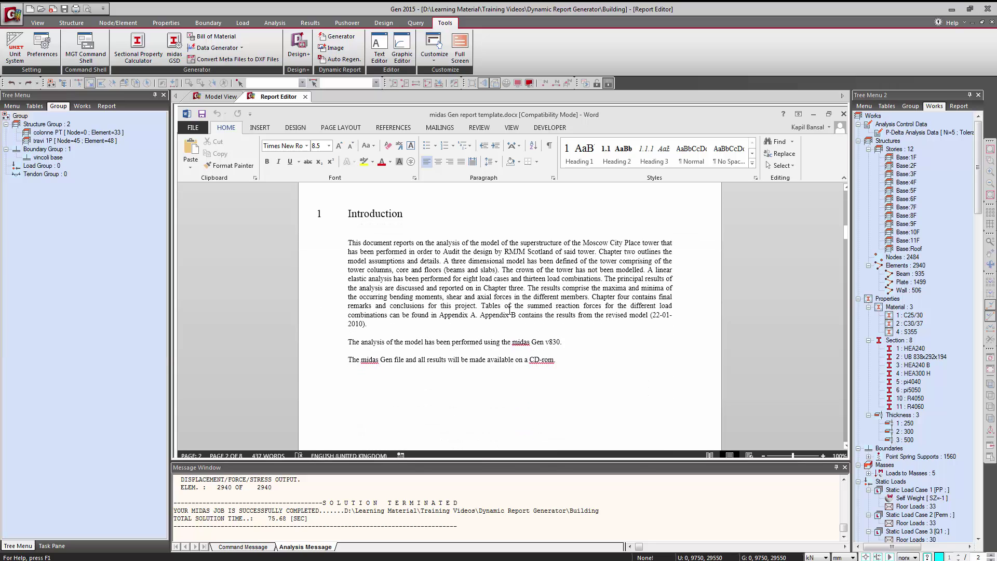
{"action": "scroll", "coordinate": [510, 311], "scroll_direction": "down", "scroll_amount": 18}
{"action": "scroll", "coordinate": [509, 310], "scroll_direction": "down", "scroll_amount": 3}
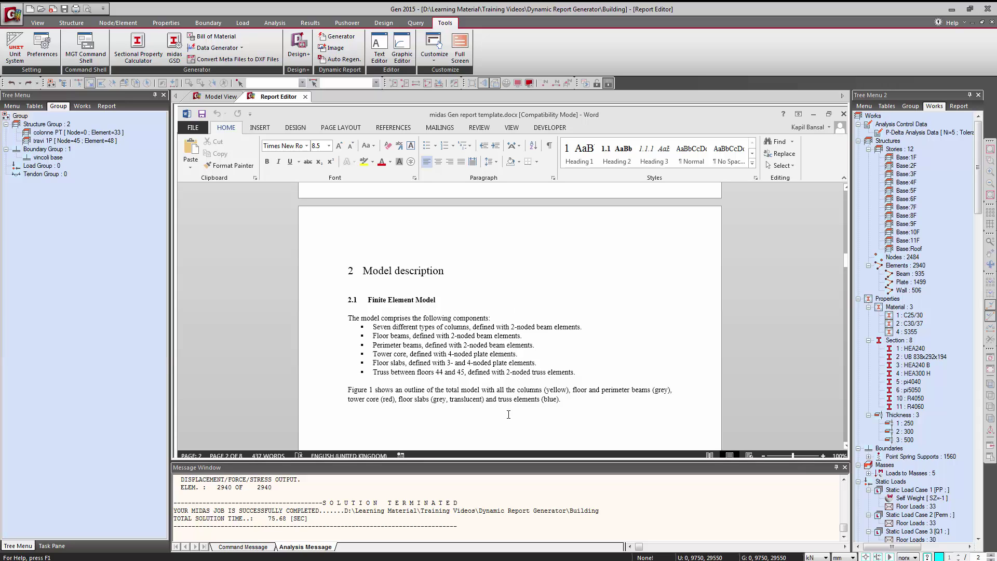
{"action": "left_click", "coordinate": [479, 428]}
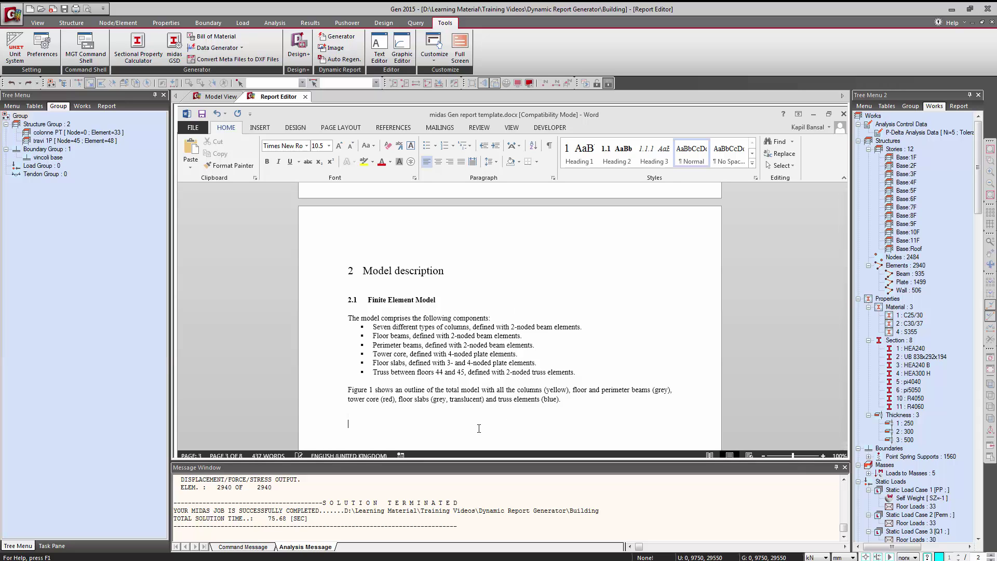
Return to the model view, slightly enlarge it, and save the 3D view as a dynamic report image named "3D Model"
{"action": "left_click", "coordinate": [218, 96]}
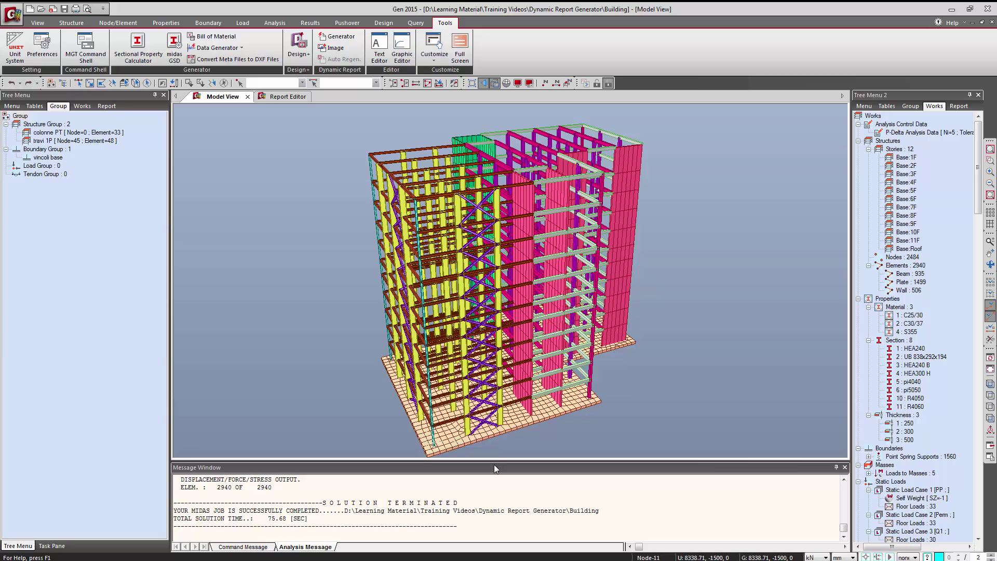
{"action": "left_click_drag", "start_coordinate": [494, 464], "coordinate": [494, 474]}
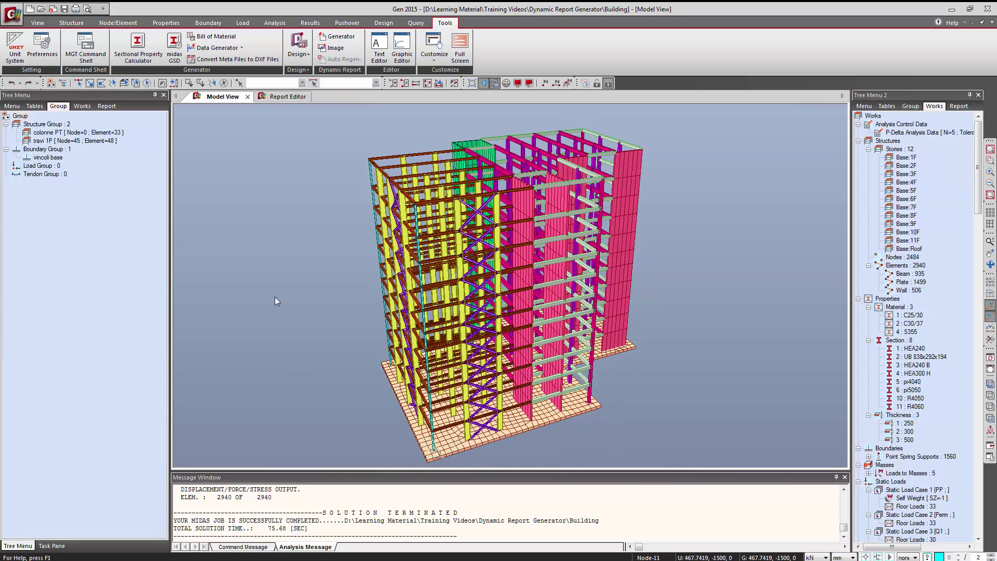
{"action": "right_click", "coordinate": [201, 180]}
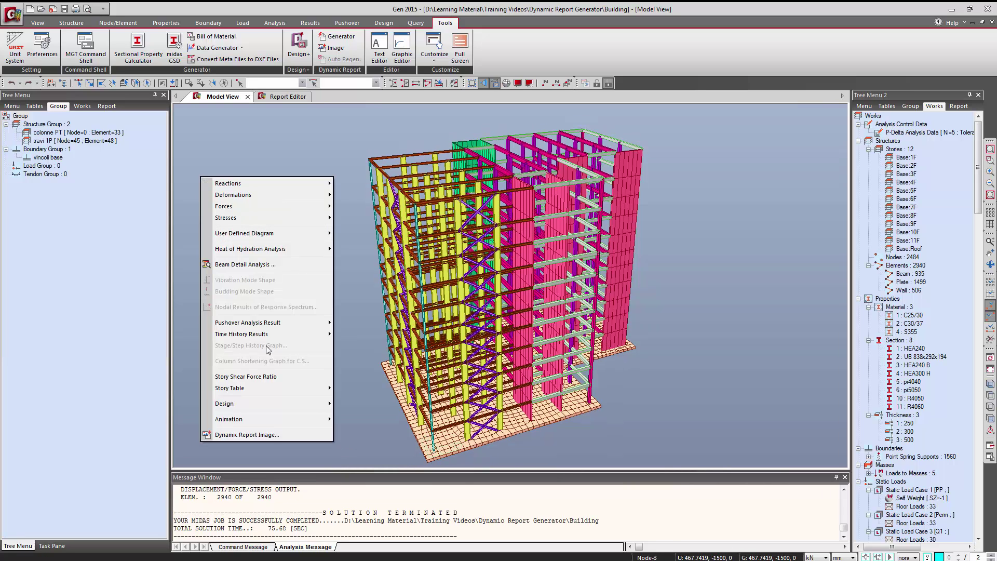
{"action": "left_click", "coordinate": [274, 436]}
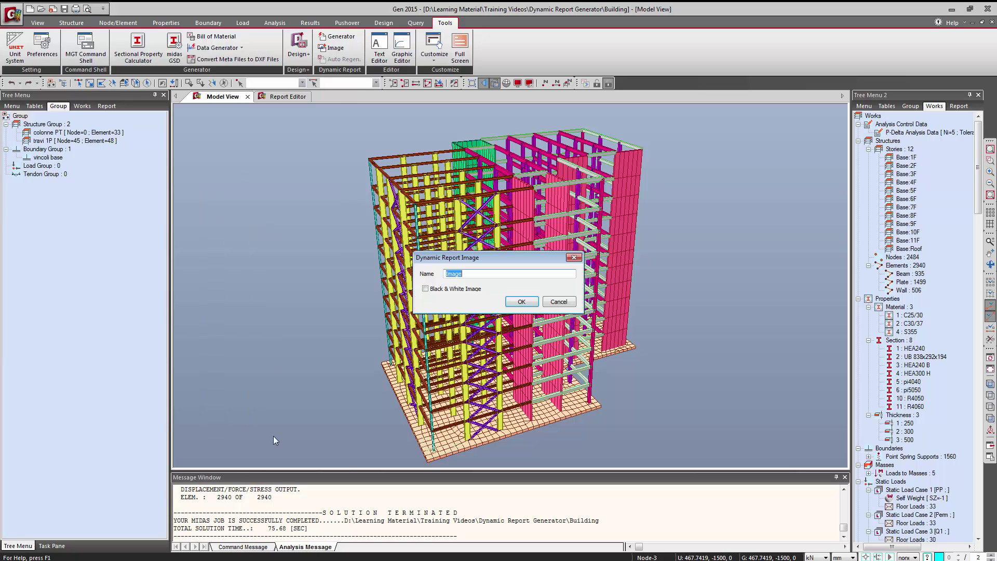
{"action": "type", "text": "3"}
{"action": "type", "text": "D Model"}
{"action": "key", "text": "Return"}
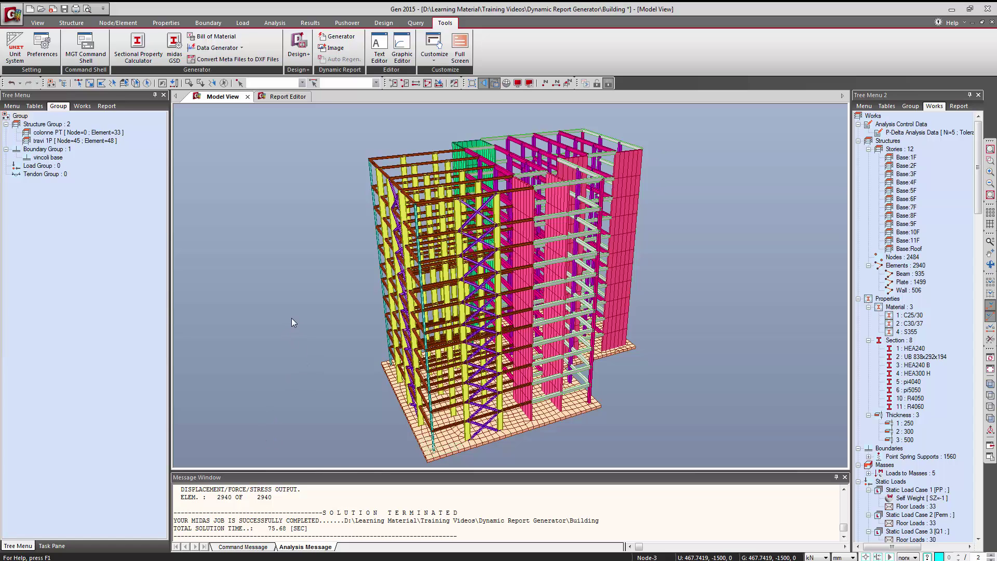
Turn off perspective, display the front elevation of the building, and save it as a dynamic report image named "Elevation"
{"action": "left_click", "coordinate": [36, 24]}
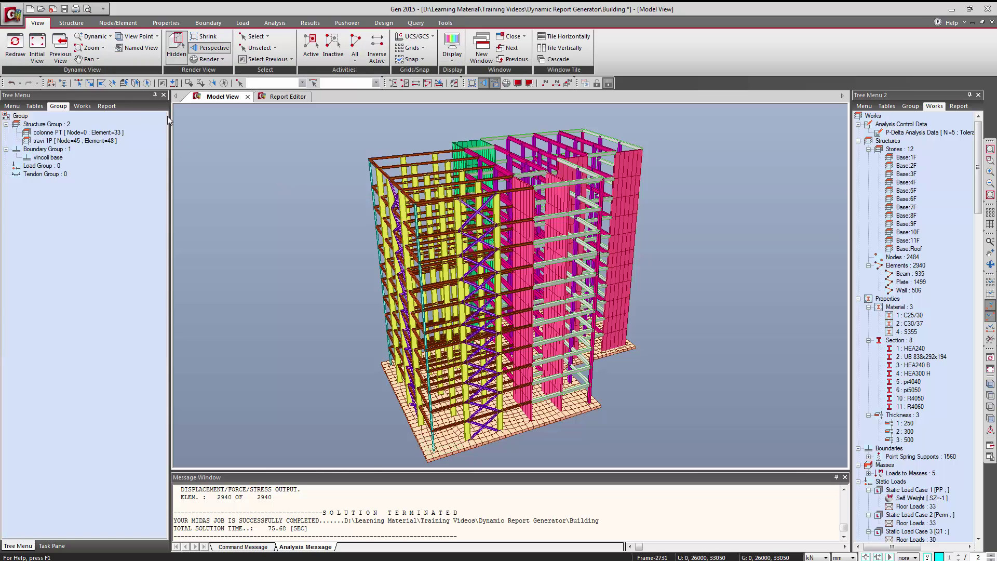
{"action": "left_click", "coordinate": [990, 419]}
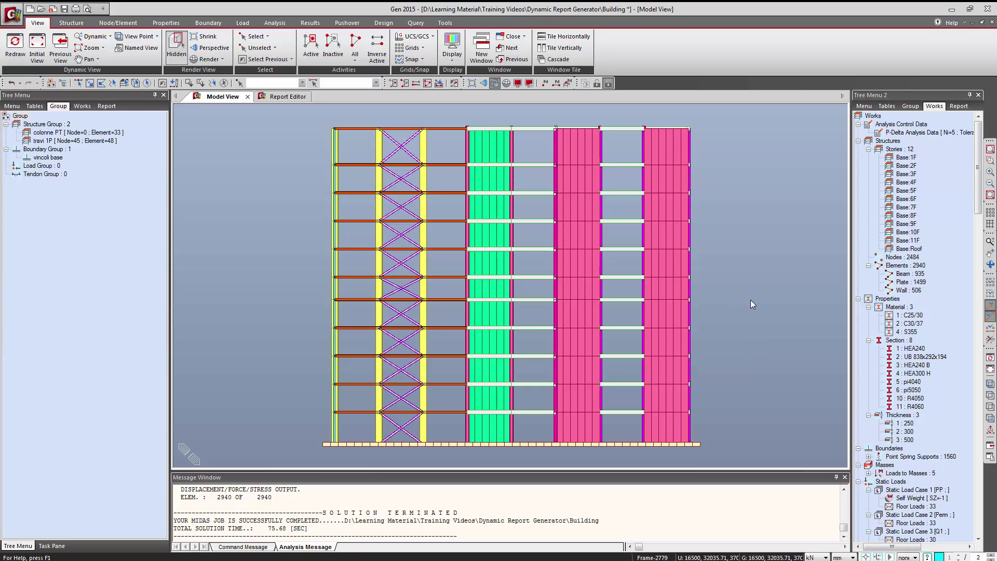
{"action": "right_click", "coordinate": [746, 138]}
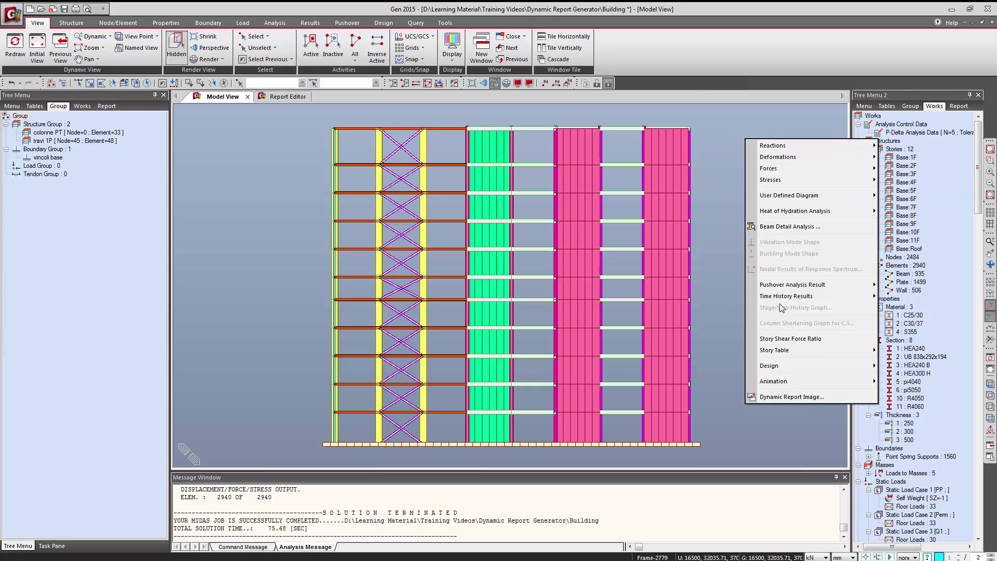
{"action": "left_click", "coordinate": [811, 397]}
{"action": "type", "text": "Elevation"}
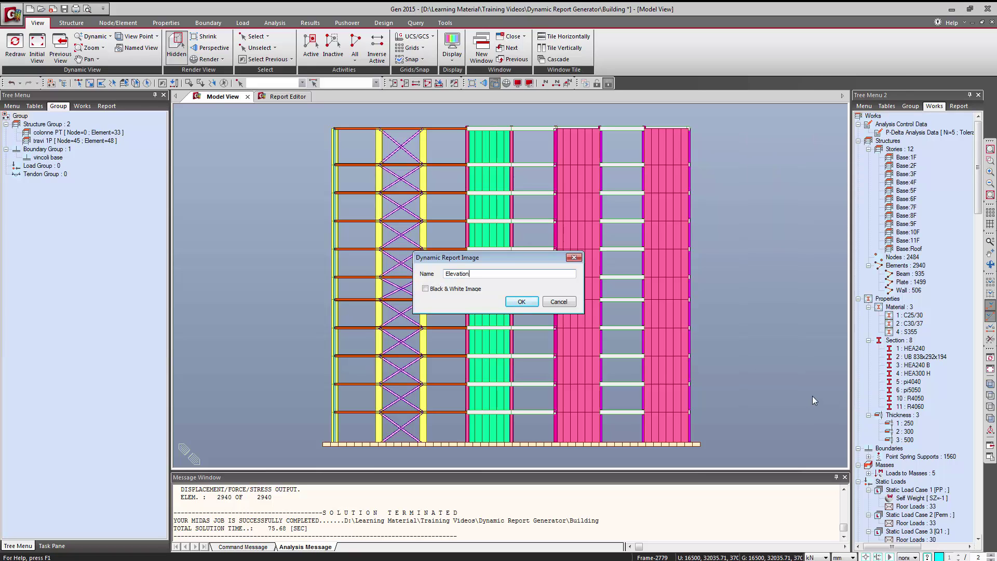
{"action": "key", "text": "Return"}
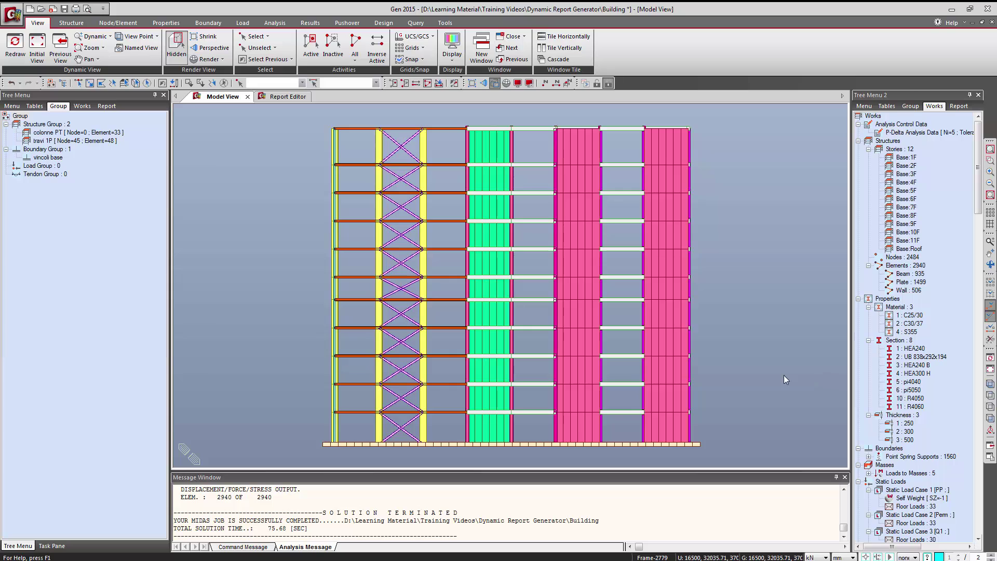
Inactivate the base slab by selecting the XY plane at Z 0 mm, and display the remaining model from the top
{"action": "left_click", "coordinate": [985, 385]}
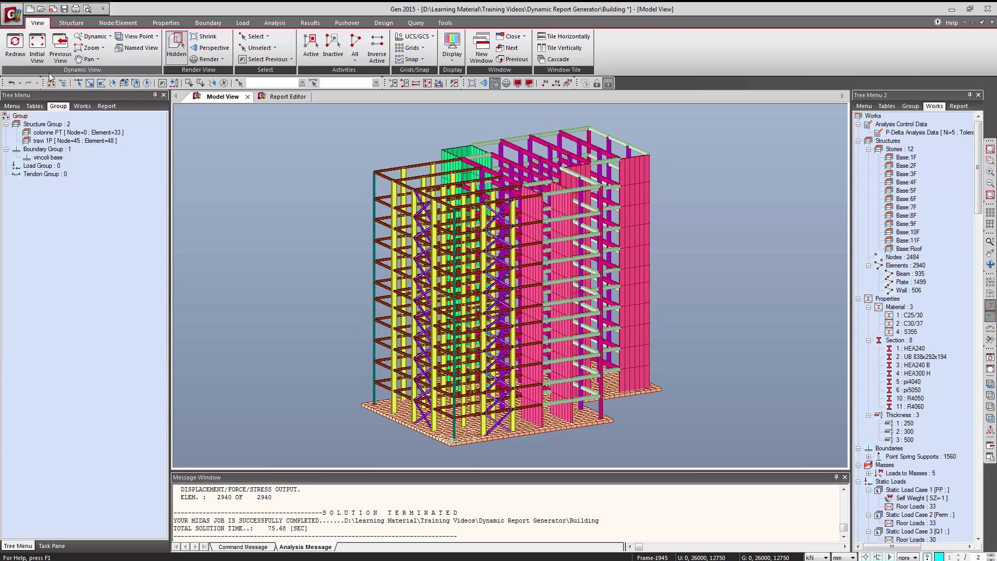
{"action": "left_click", "coordinate": [124, 83]}
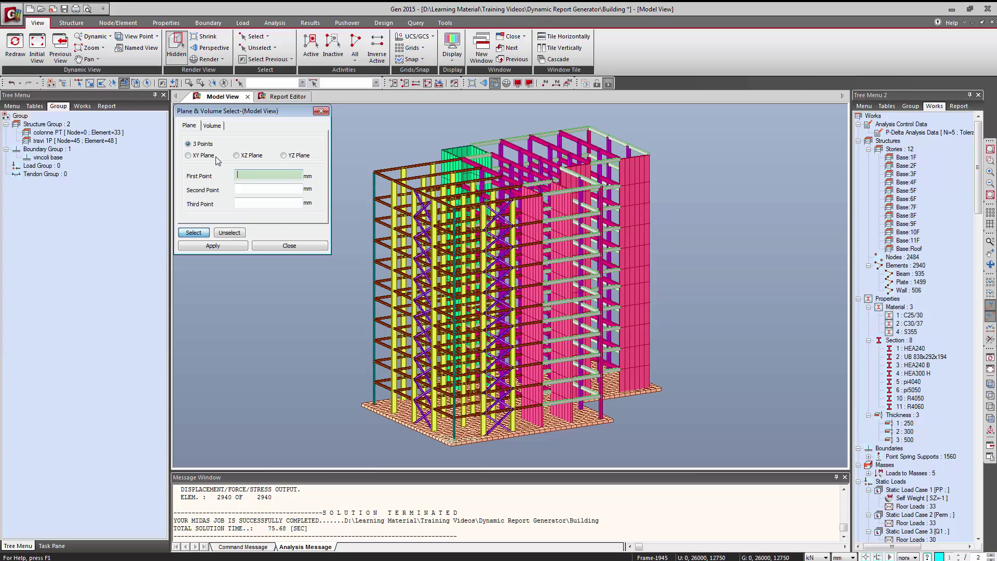
{"action": "left_click", "coordinate": [347, 409]}
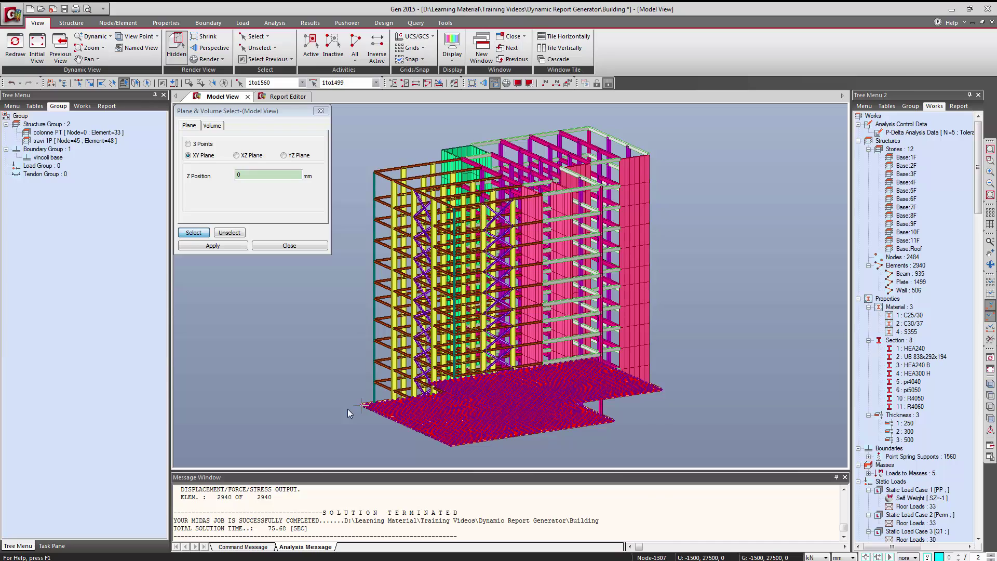
{"action": "key", "text": "ctrl+F2"}
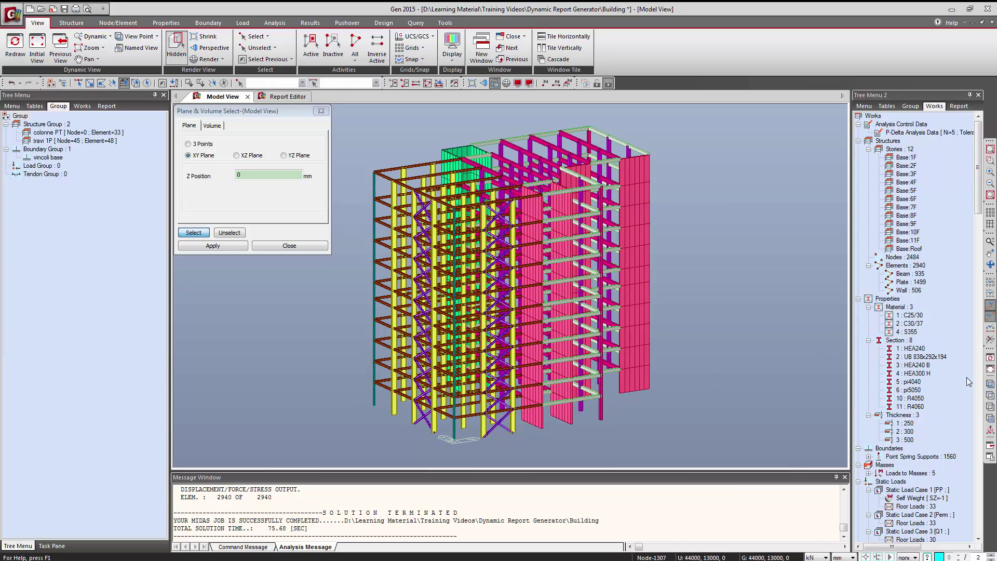
{"action": "left_click", "coordinate": [990, 396]}
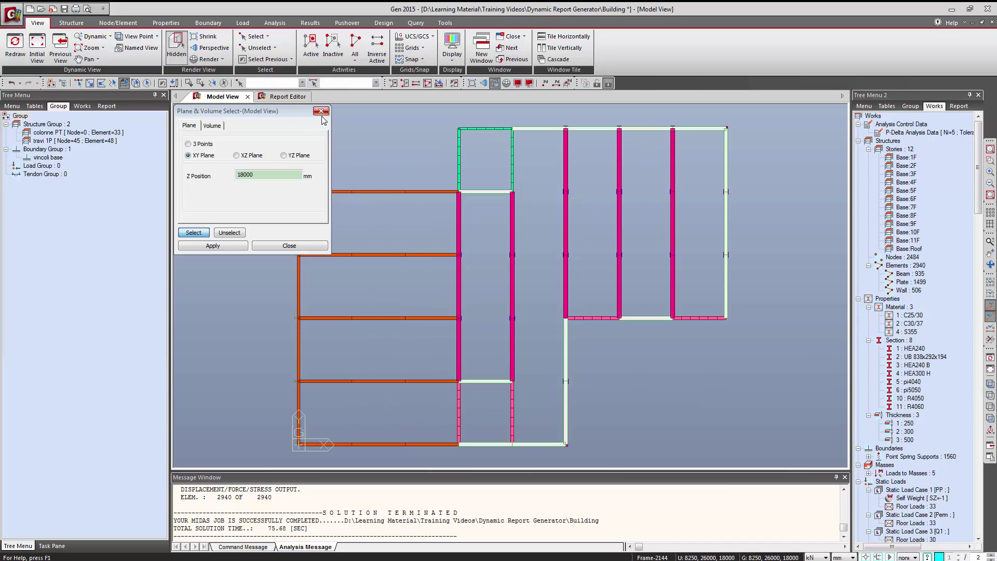
{"action": "left_click", "coordinate": [321, 110]}
Save the top view of the building as a dynamic report image named "Plan View"
{"action": "right_click", "coordinate": [209, 164]}
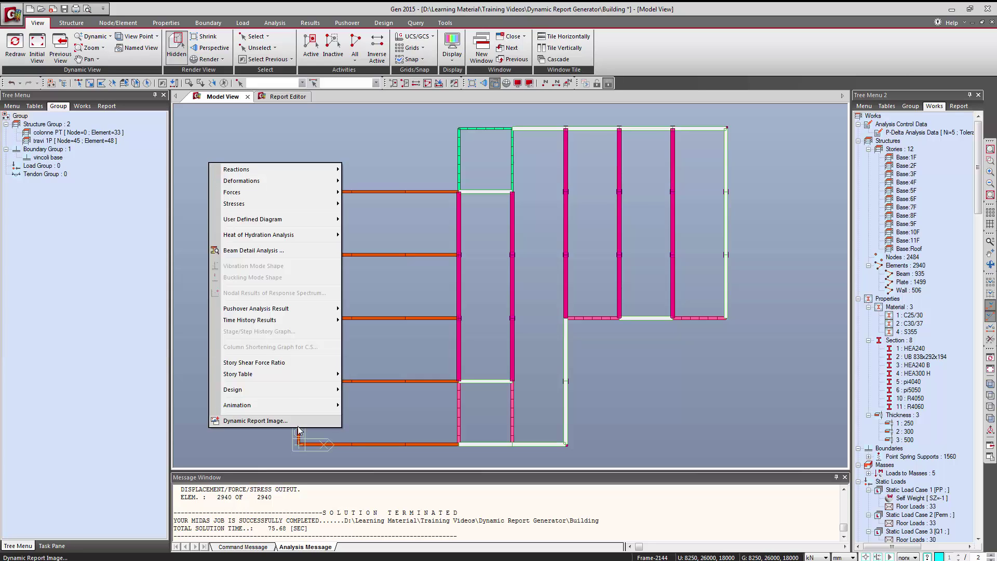
{"action": "left_click", "coordinate": [254, 421]}
{"action": "type", "text": "Plan View"}
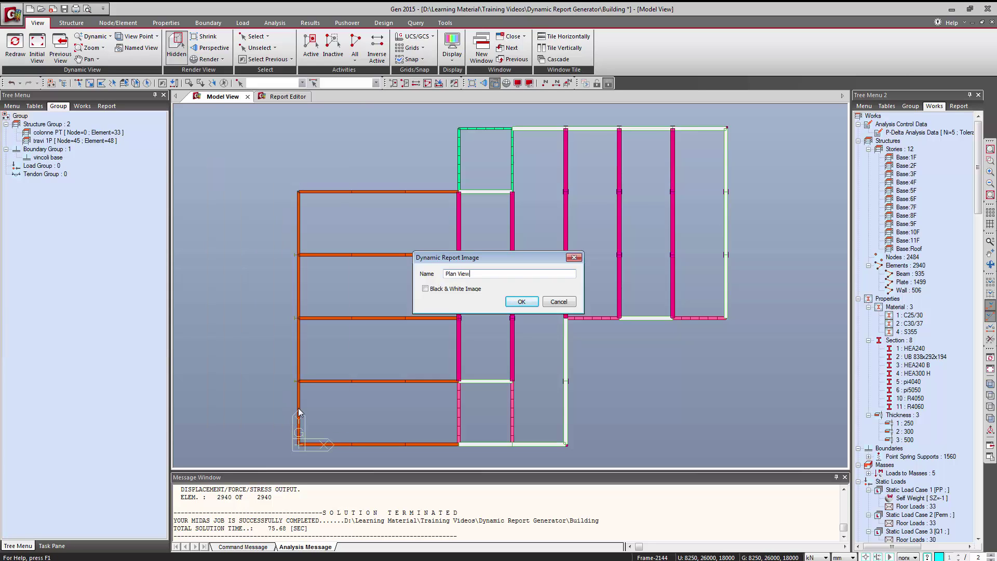
{"action": "key", "text": "Return"}
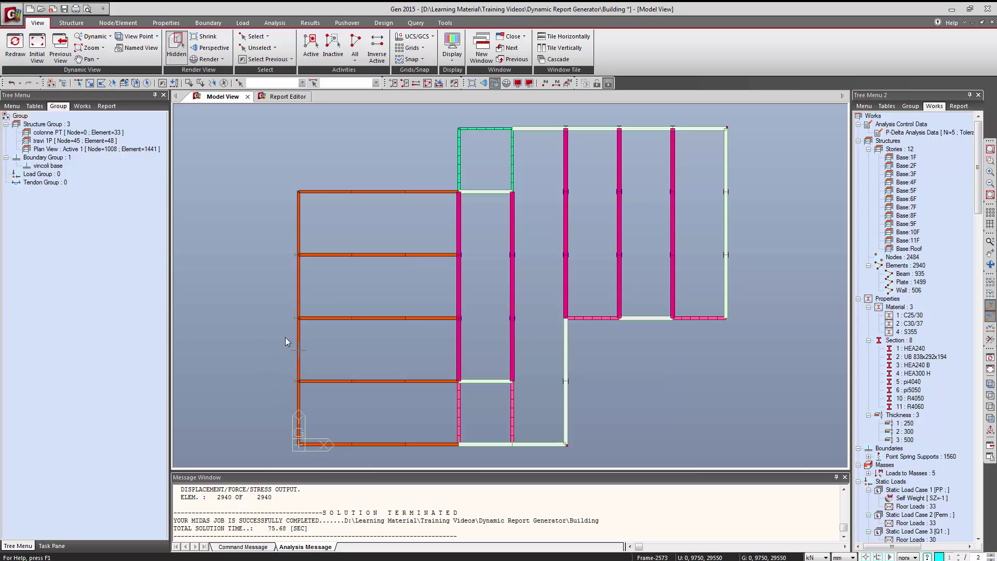
Reactivate the whole model and display its DXYZ displacement contour with legend for load case ST: PP
{"action": "key", "text": "ctrl+a"}
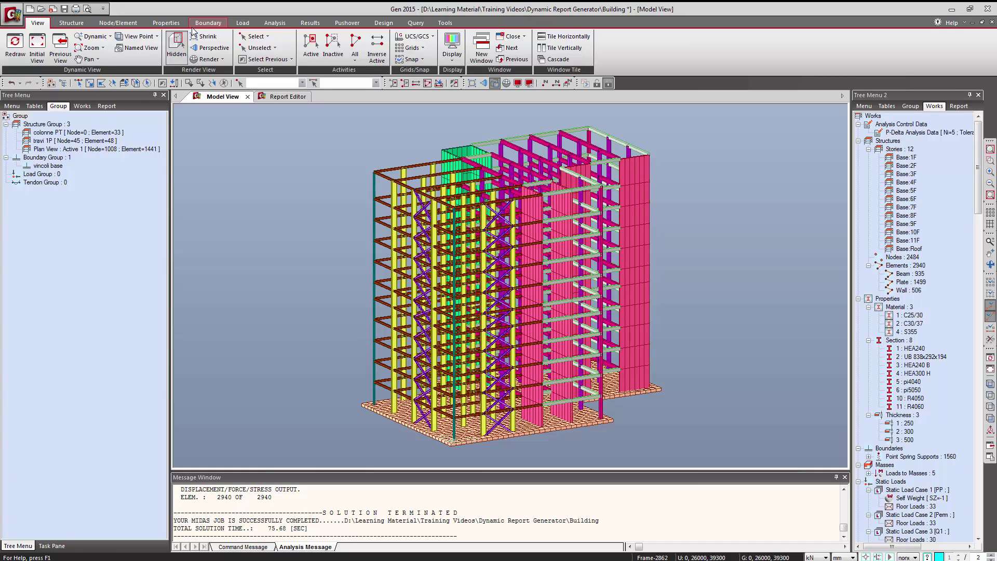
{"action": "left_click", "coordinate": [311, 23]}
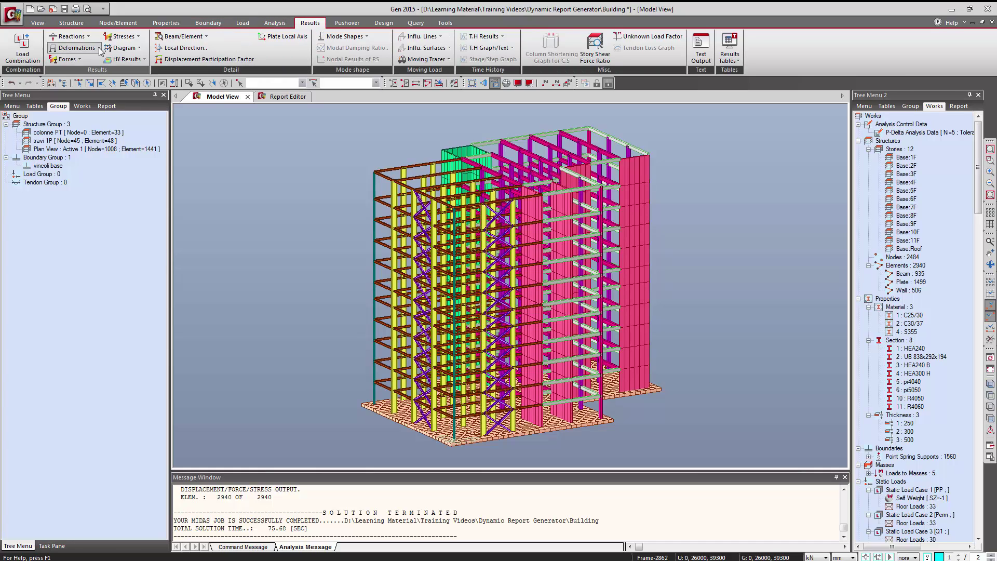
{"action": "left_click", "coordinate": [76, 47]}
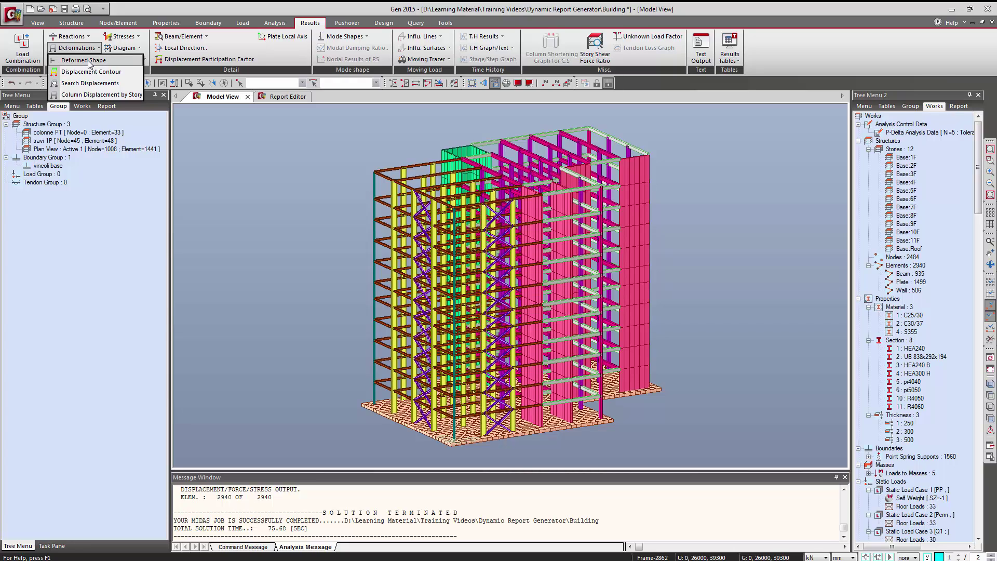
{"action": "left_click", "coordinate": [91, 71]}
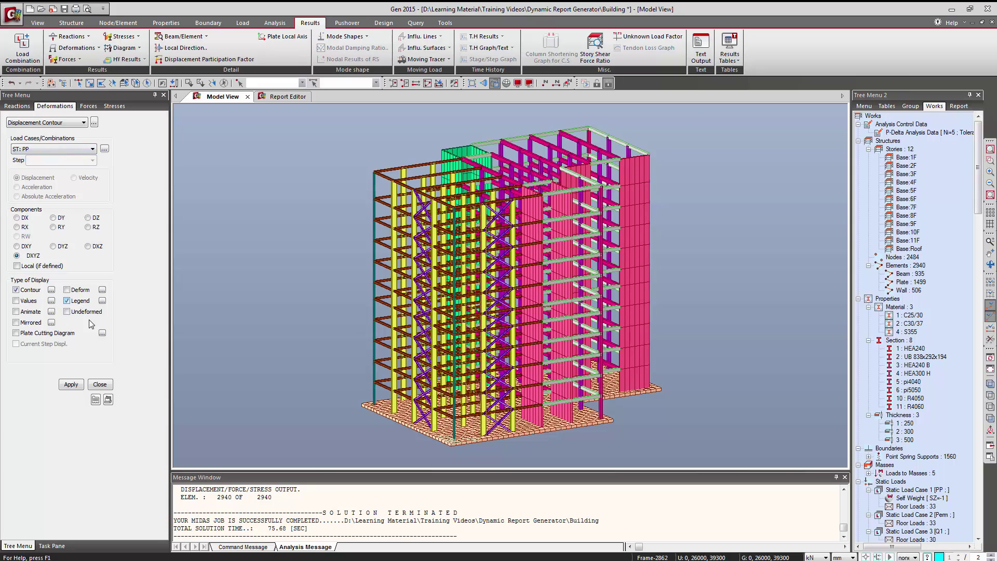
{"action": "left_click", "coordinate": [70, 384]}
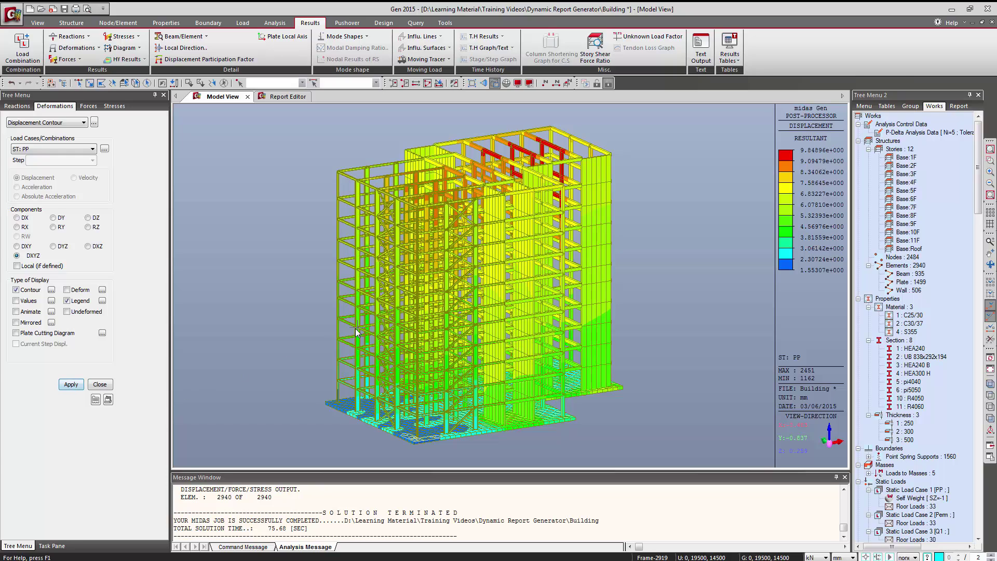
Turn on perspective, rotate the building to show the displacement contour clearly, and save the view as a dynamic report image
{"action": "middle_click_drag", "start_coordinate": [320, 210], "coordinate": [304, 219], "text": "ctrl"}
{"action": "left_click", "coordinate": [37, 22]}
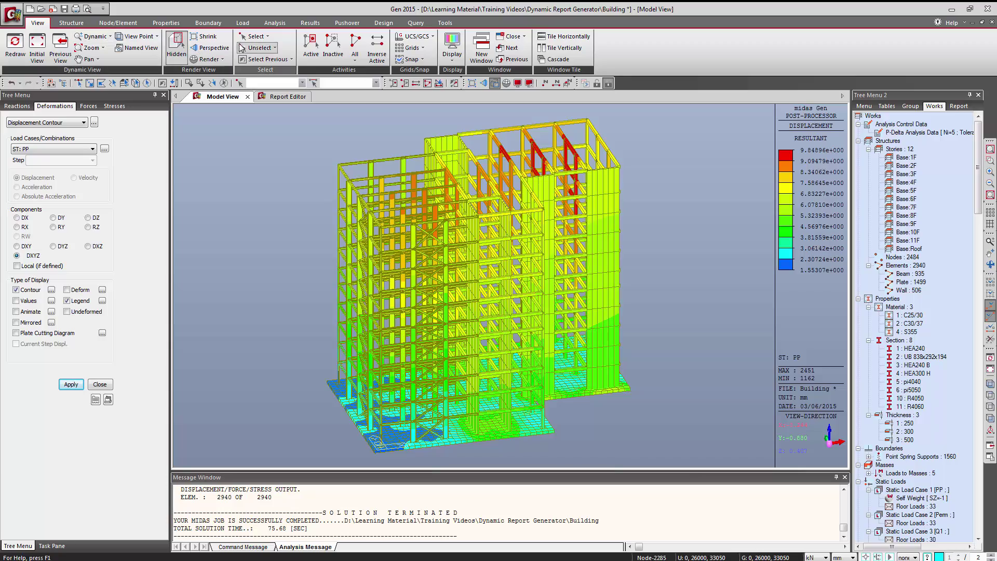
{"action": "left_click", "coordinate": [208, 47]}
{"action": "mouse_move", "coordinate": [420, 218]}
{"action": "middle_mouse_down", "text": "ctrl"}
{"action": "mouse_move", "coordinate": [413, 237]}
{"action": "mouse_move", "coordinate": [423, 227]}
{"action": "middle_mouse_up", "text": "ctrl"}
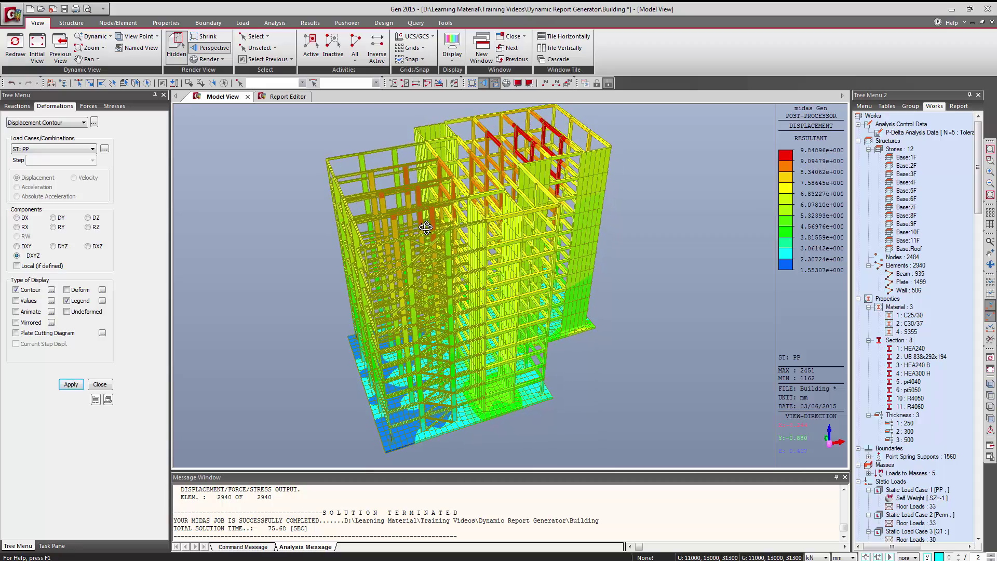
{"action": "middle_click_drag", "start_coordinate": [598, 258], "coordinate": [601, 234], "text": "ctrl"}
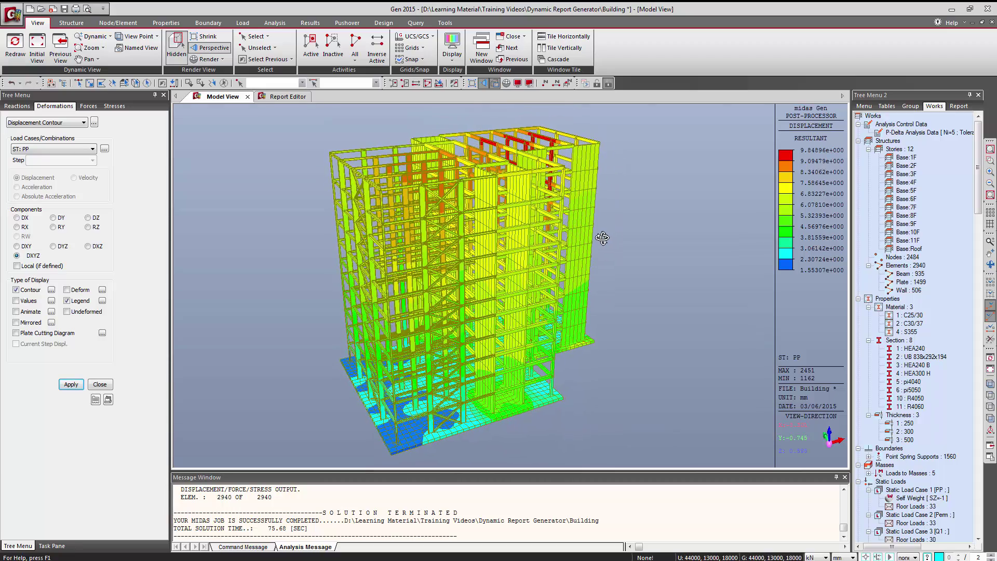
{"action": "right_click", "coordinate": [669, 229]}
{"action": "left_click", "coordinate": [733, 484]}
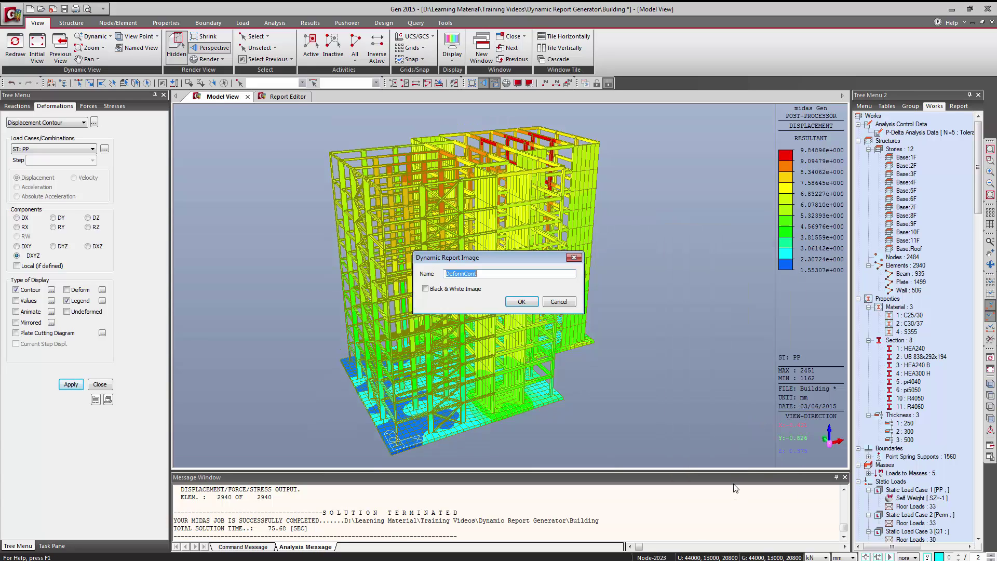
{"action": "left_click", "coordinate": [464, 275]}
{"action": "left_click", "coordinate": [522, 302]}
Display the My beam diagram for load case ST: PP with contour, legend and solid fill
{"action": "left_click", "coordinate": [52, 123]}
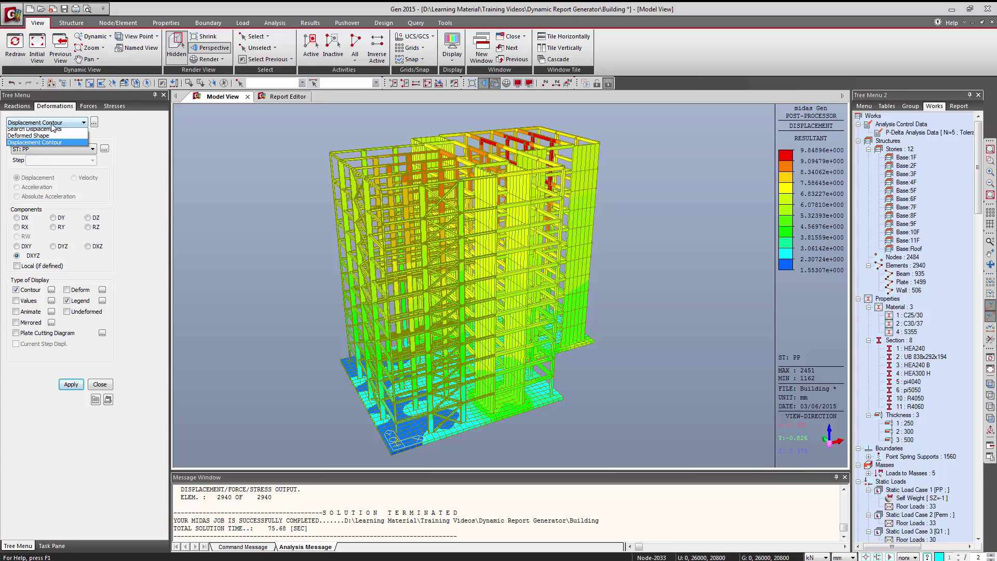
{"action": "left_click", "coordinate": [52, 125]}
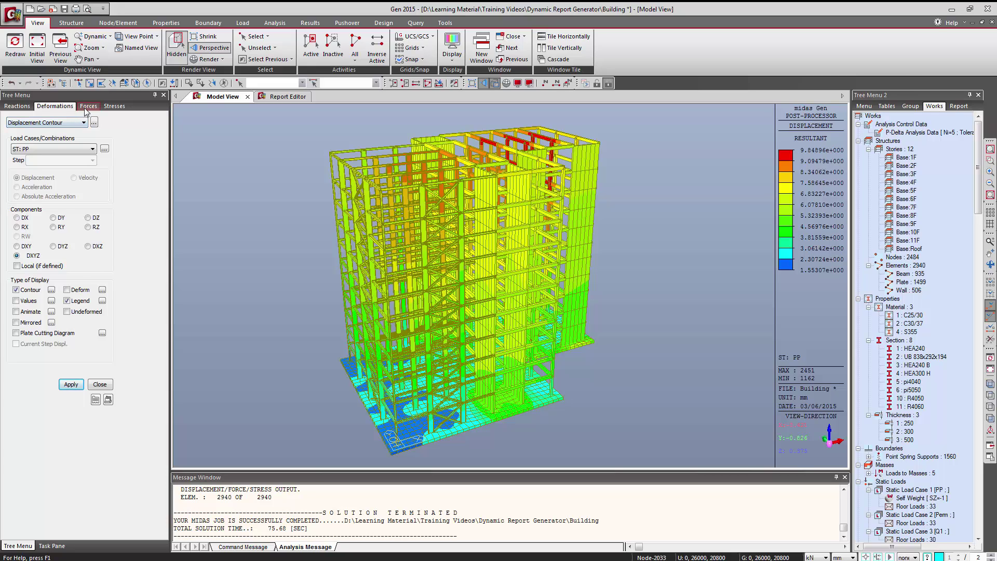
{"action": "left_click", "coordinate": [89, 106]}
{"action": "left_click", "coordinate": [66, 125]}
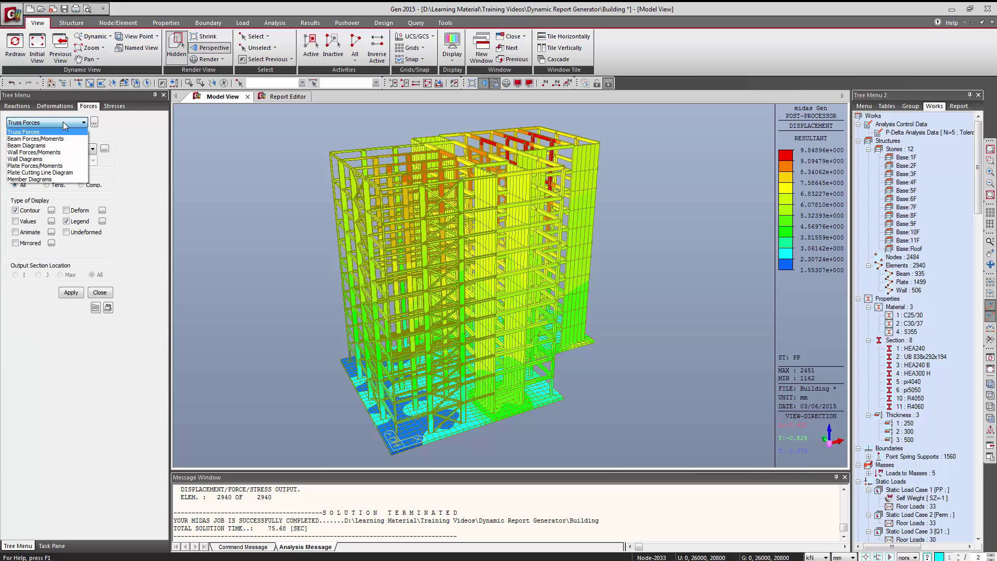
{"action": "left_click", "coordinate": [49, 146]}
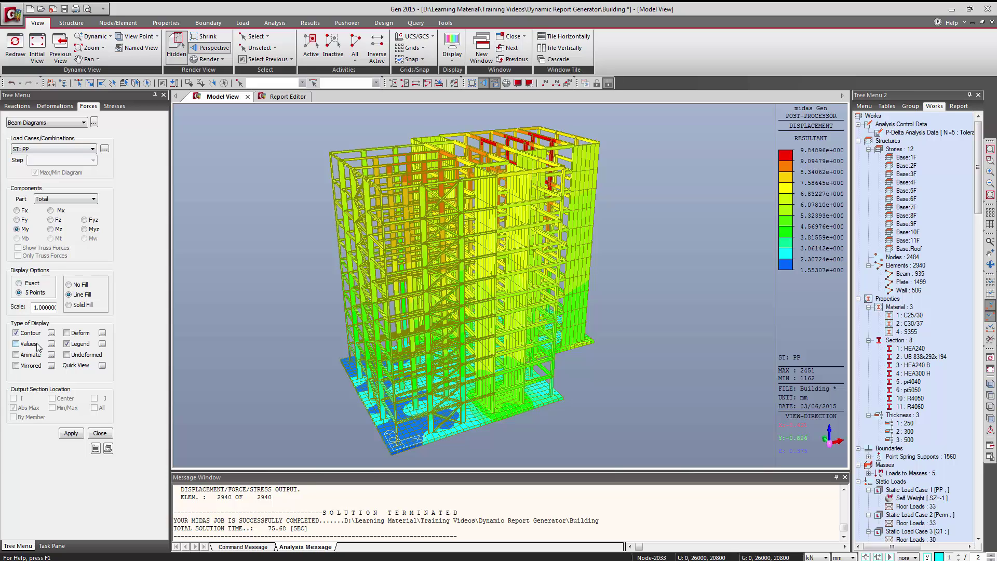
{"action": "left_click", "coordinate": [75, 434]}
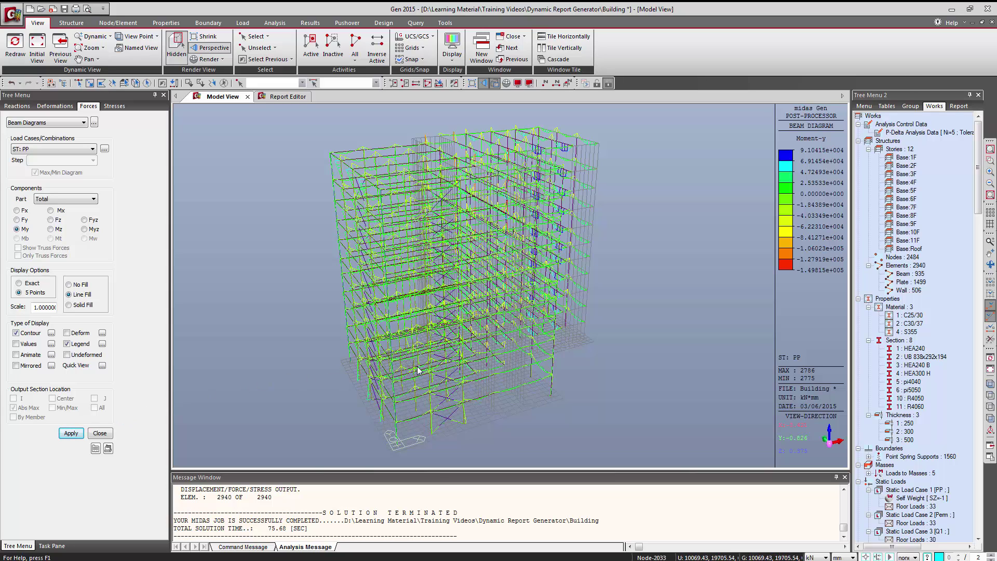
{"action": "left_click", "coordinate": [69, 305]}
{"action": "left_click", "coordinate": [71, 433]}
Rotate the model slightly and save the My beam moment diagram as a dynamic report image
{"action": "middle_click_drag", "start_coordinate": [430, 351], "coordinate": [283, 312], "text": "ctrl"}
{"action": "right_click", "coordinate": [277, 299]}
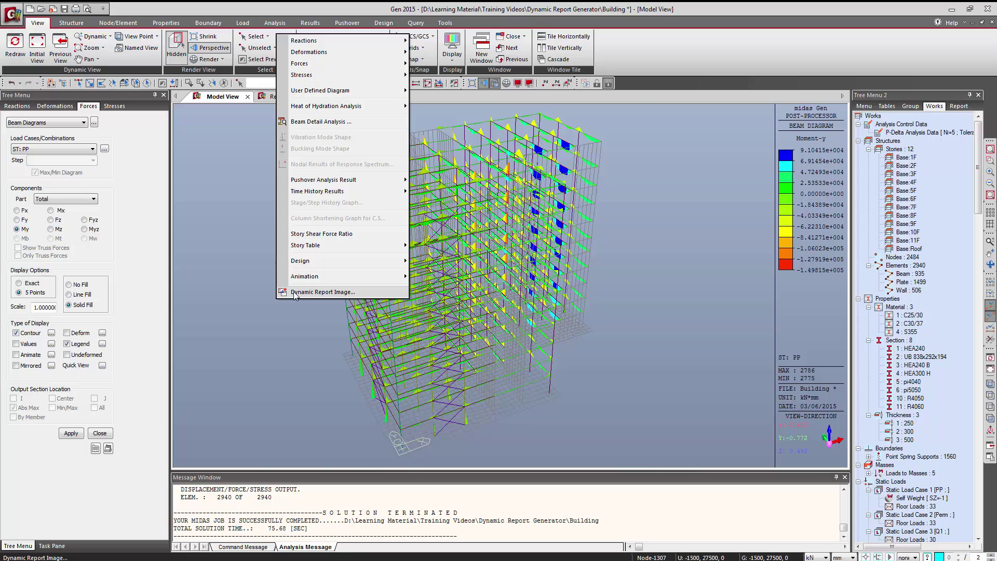
{"action": "left_click", "coordinate": [294, 291]}
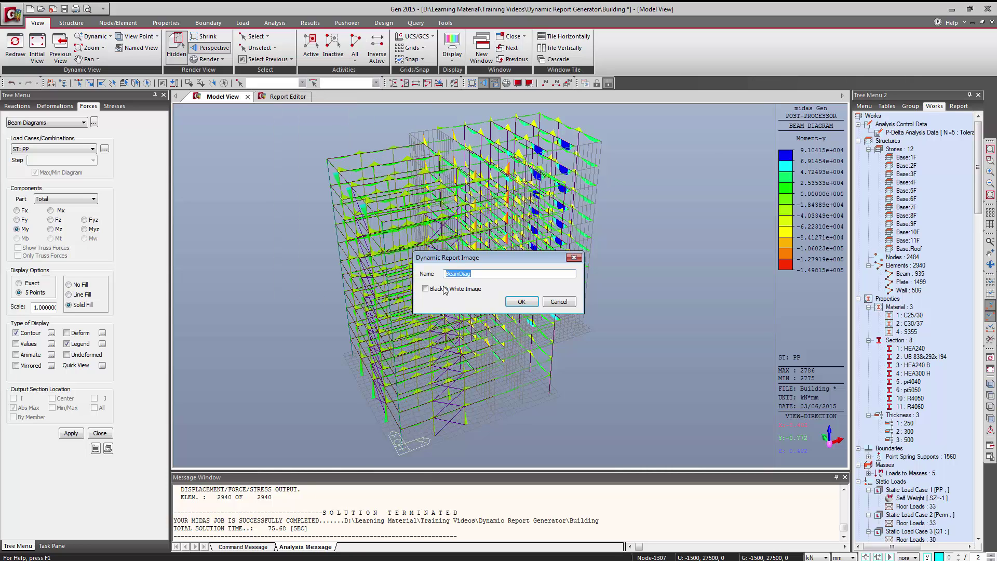
{"action": "left_click", "coordinate": [460, 274]}
{"action": "left_click", "coordinate": [519, 303]}
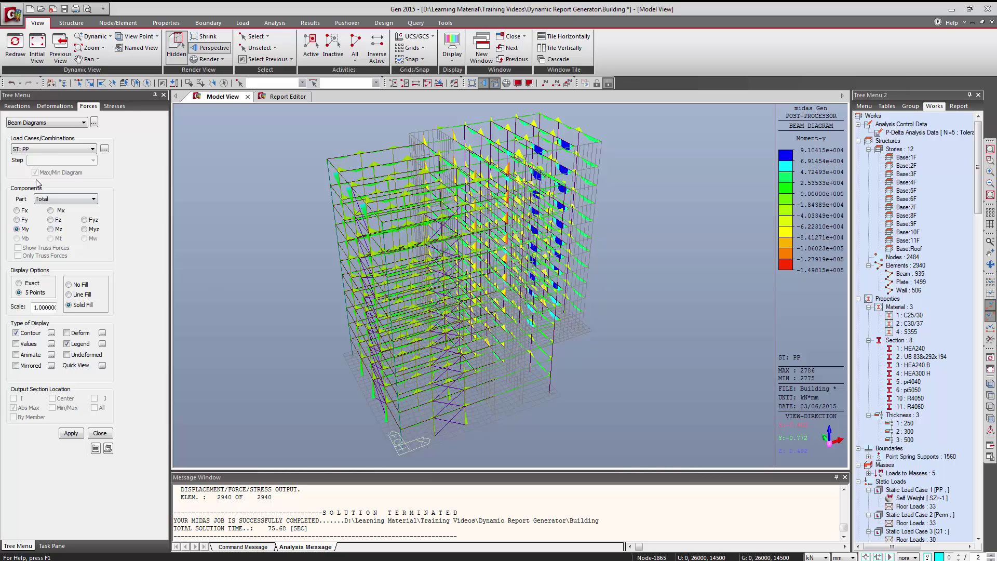
Switch the beam diagram to the axial force component Fx for load case ST: PP
{"action": "left_click", "coordinate": [38, 149]}
{"action": "left_click", "coordinate": [39, 149]}
{"action": "left_click", "coordinate": [16, 211]}
{"action": "left_click", "coordinate": [70, 433]}
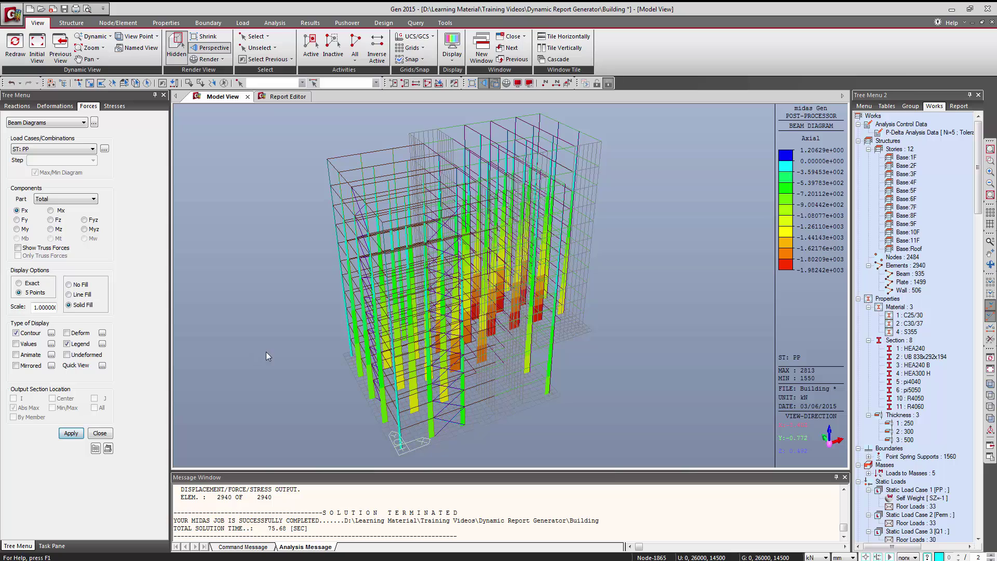
Rotate the model and save the Fx beam diagram as a dynamic report image named "Axial Force"
{"action": "middle_click_drag", "start_coordinate": [335, 337], "coordinate": [315, 326], "text": "ctrl"}
{"action": "right_click", "coordinate": [273, 297]}
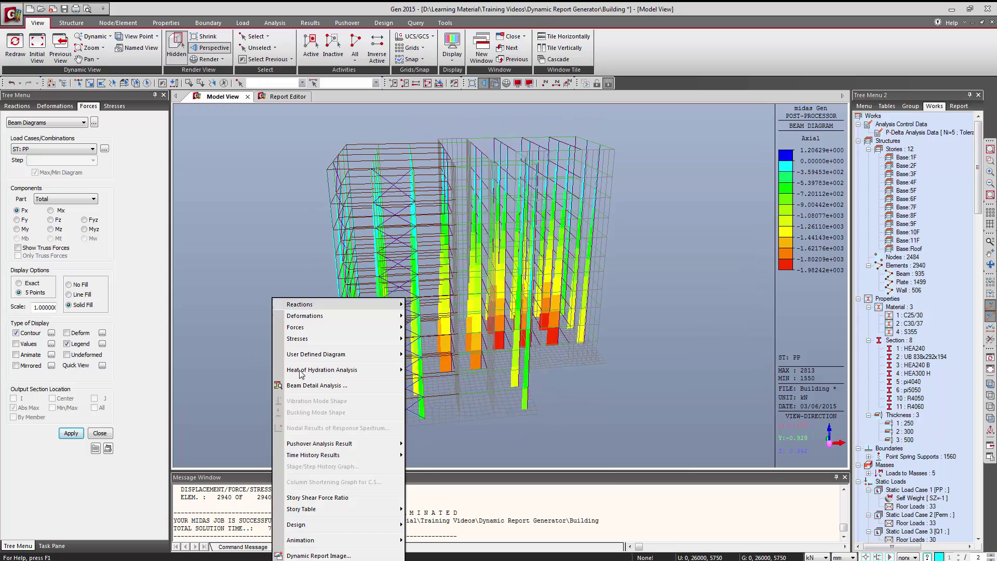
{"action": "left_click", "coordinate": [326, 554]}
{"action": "type", "text": "Axial Force"}
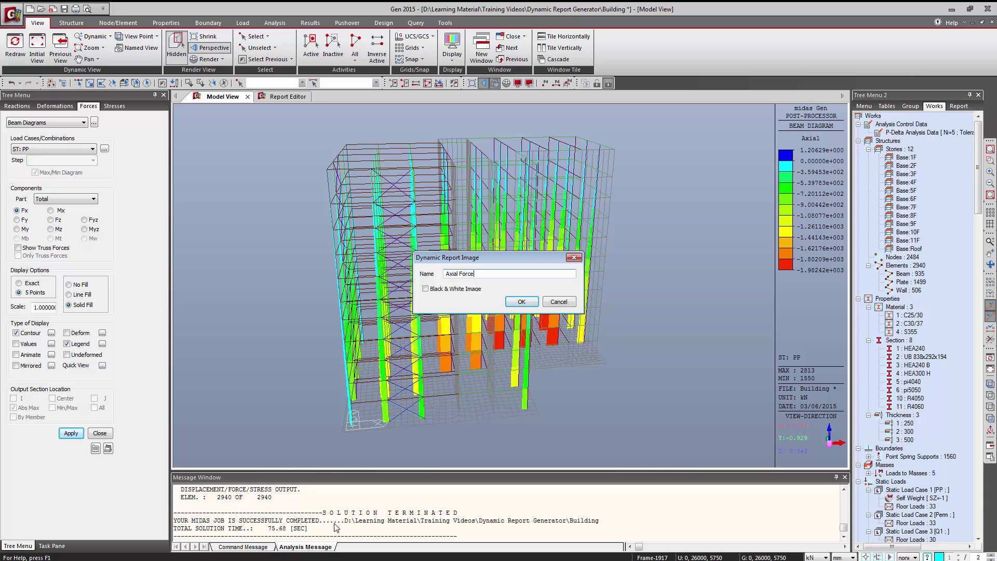
{"action": "key", "text": "Return"}
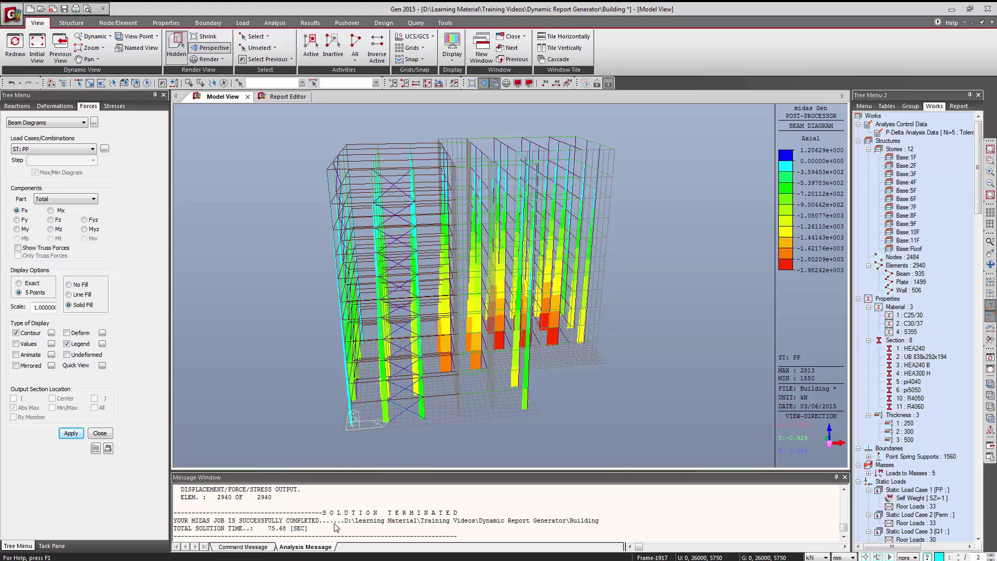
{"action": "left_click_drag", "start_coordinate": [486, 350], "coordinate": [491, 395]}
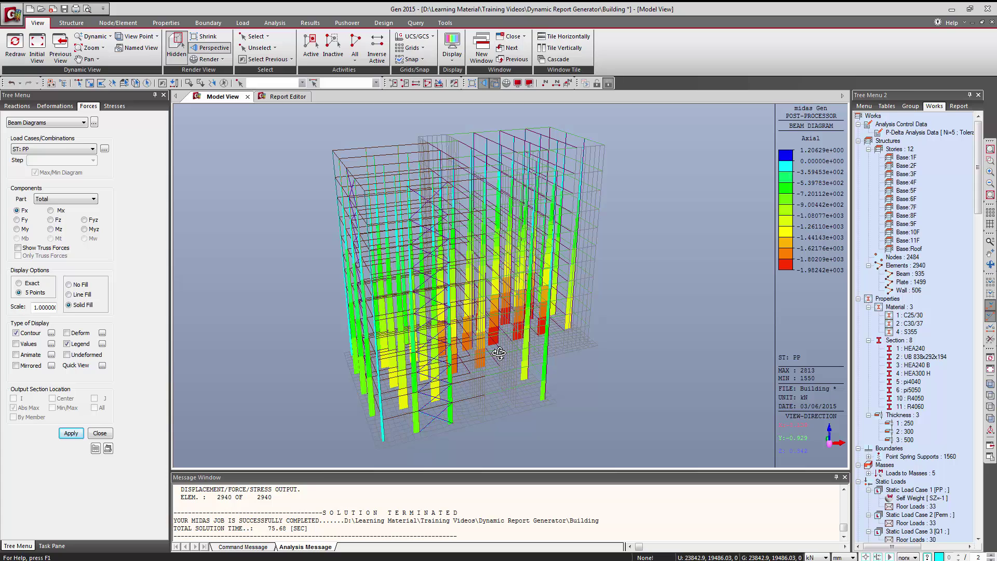
Close the beam diagram result settings in the model view
{"action": "left_click", "coordinate": [271, 99]}
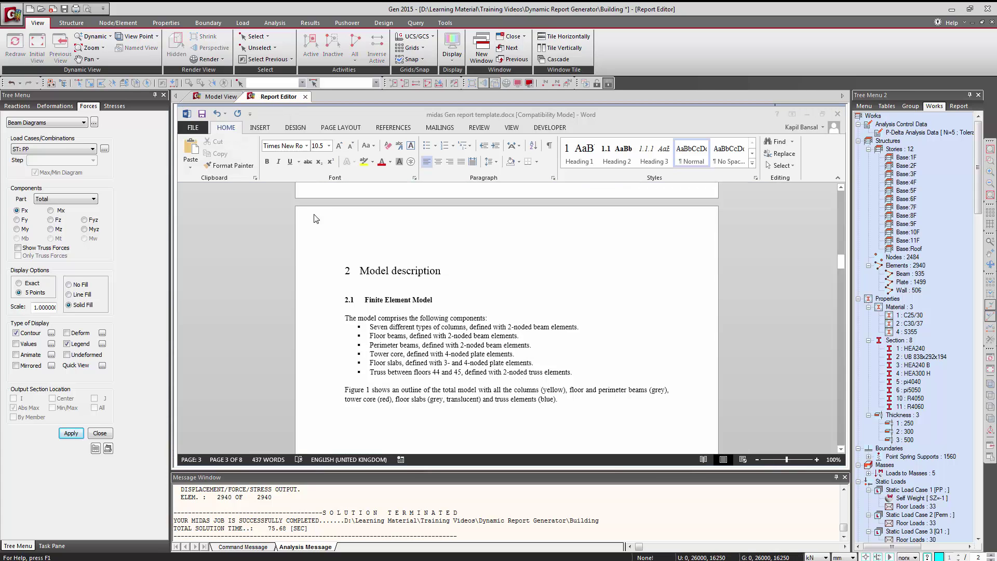
{"action": "left_click", "coordinate": [226, 97]}
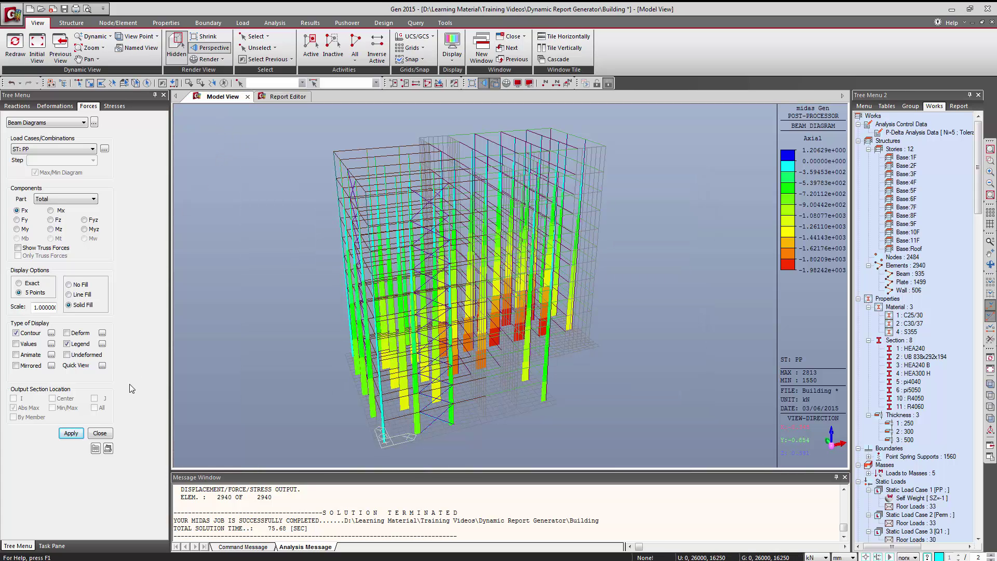
{"action": "left_click", "coordinate": [100, 433]}
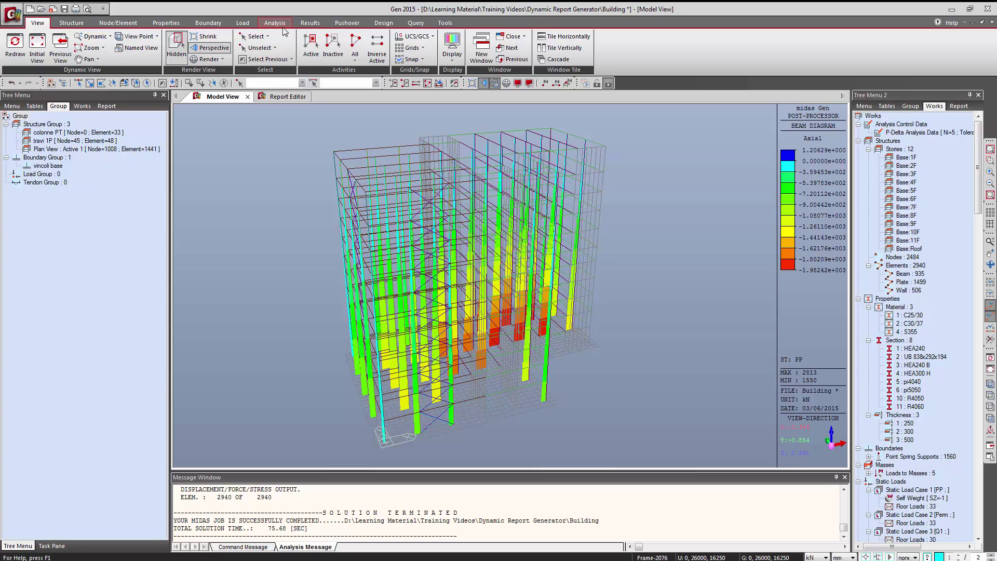
Run the Steel Code Check to Eurocode3:05 and expand the code checking result table to all columns
{"action": "left_click", "coordinate": [383, 23]}
{"action": "left_click", "coordinate": [80, 47]}
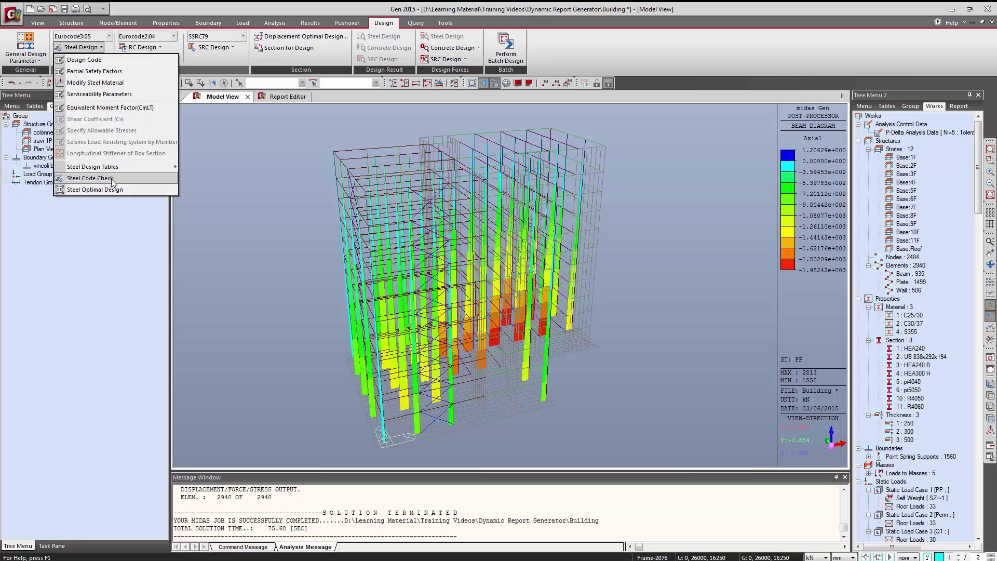
{"action": "left_click", "coordinate": [89, 178]}
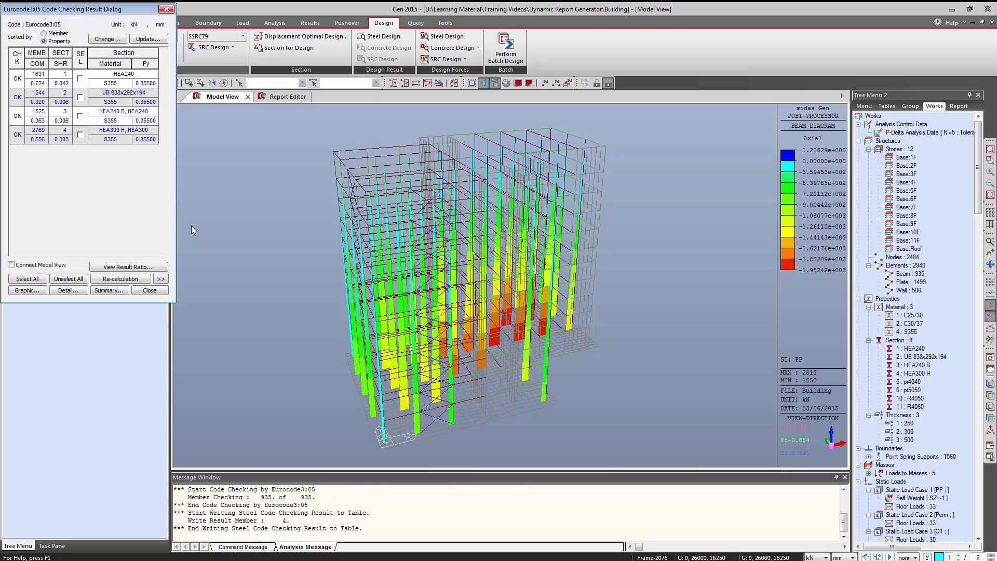
{"action": "left_click", "coordinate": [163, 279]}
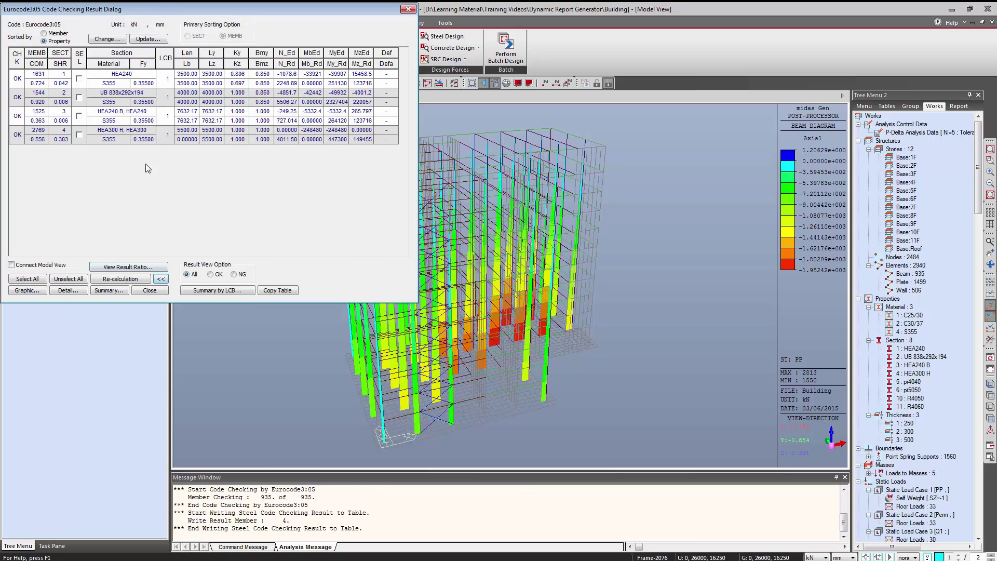
Save the steel code checking results as a dynamic report table under the default name and close the results
{"action": "right_click", "coordinate": [370, 115]}
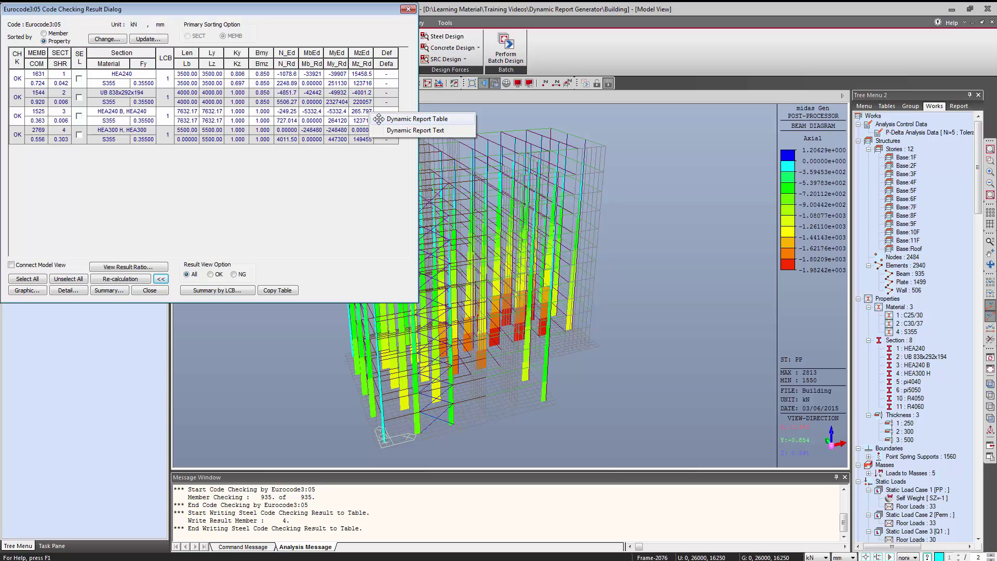
{"action": "left_click", "coordinate": [416, 119]}
{"action": "left_click", "coordinate": [182, 151]}
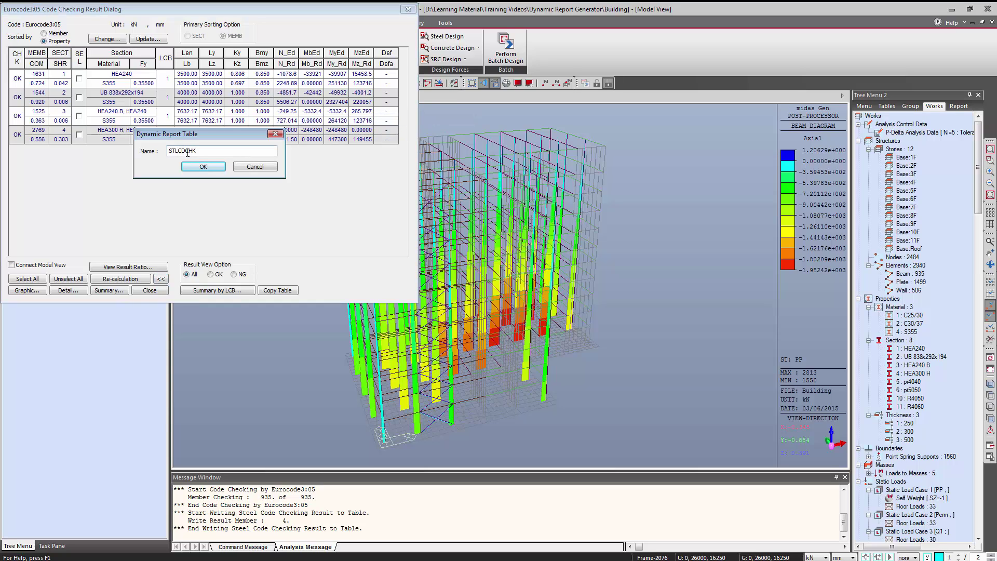
{"action": "left_click", "coordinate": [199, 167]}
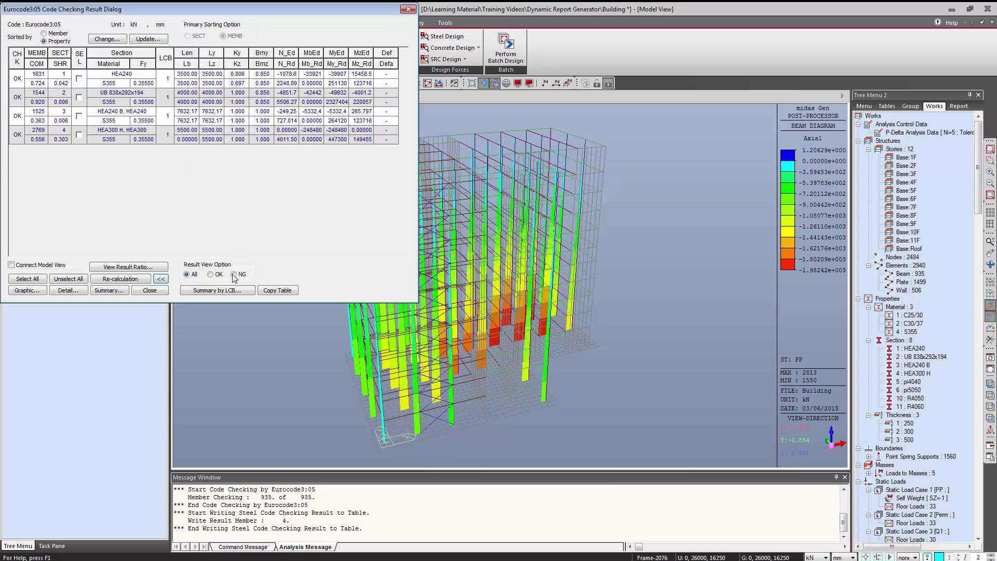
{"action": "left_click", "coordinate": [158, 290]}
Run the concrete code design for beams to Eurocode2:04 and expand the RC beam design result table
{"action": "left_click", "coordinate": [141, 47]}
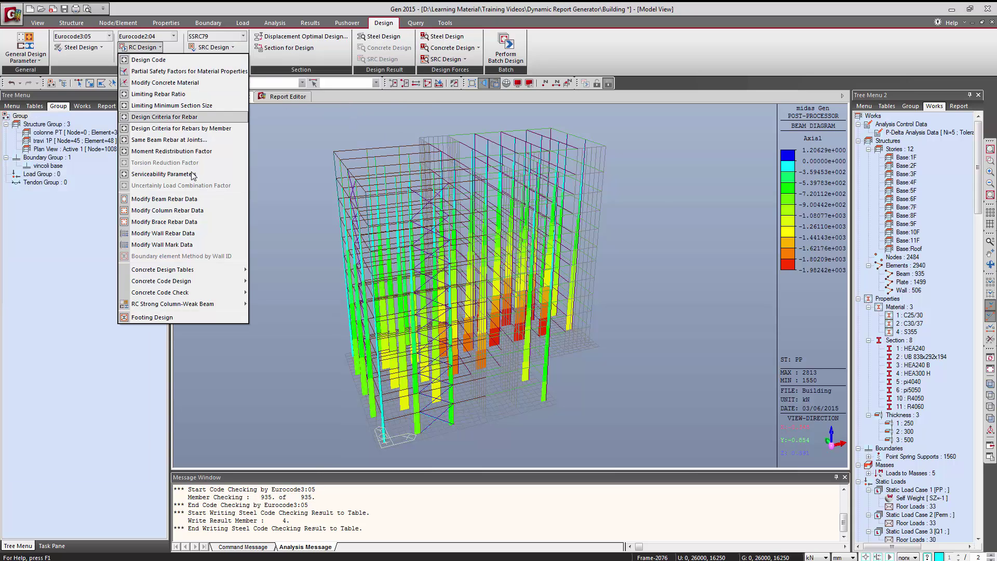
{"action": "mouse_move", "coordinate": [197, 281]}
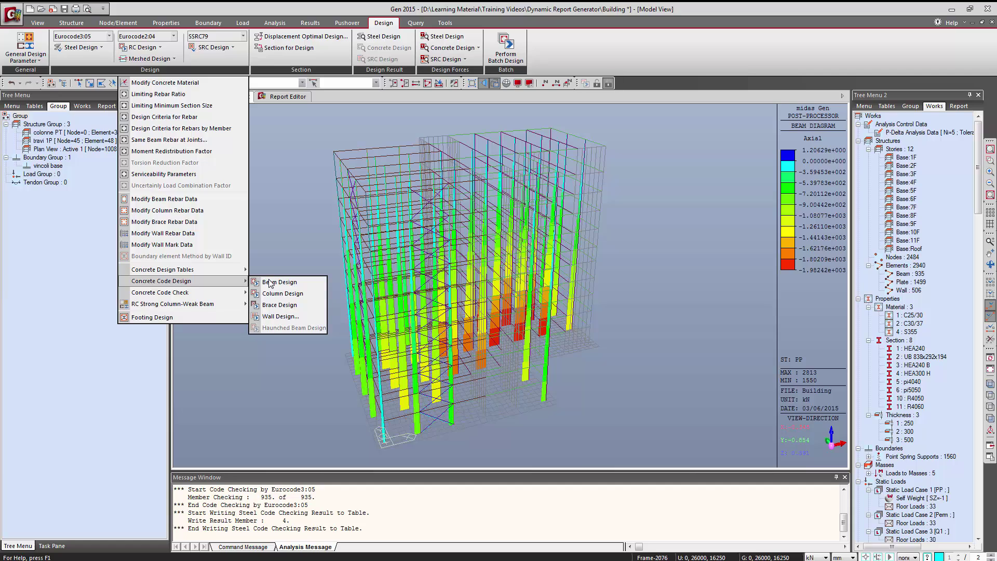
{"action": "left_click", "coordinate": [269, 280]}
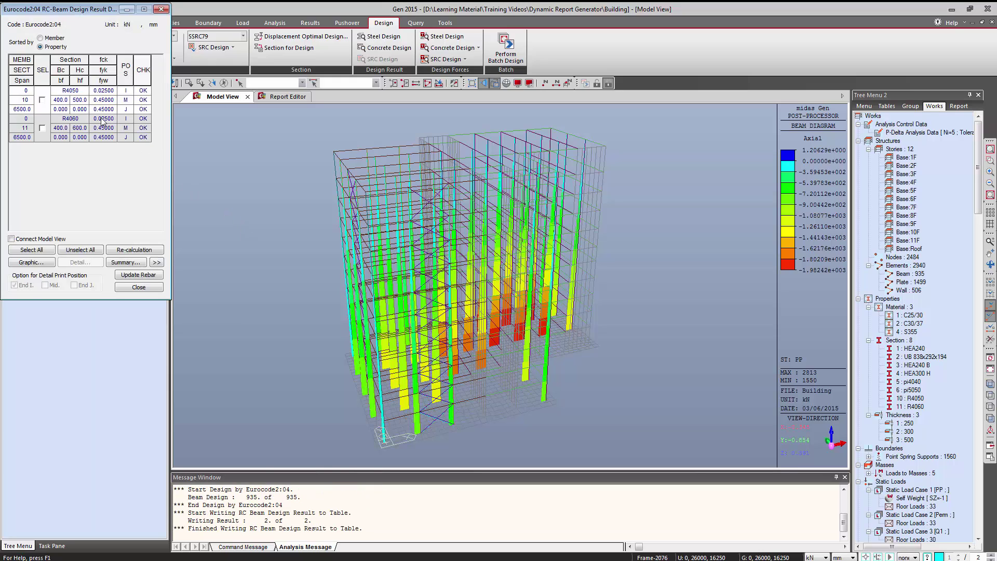
{"action": "left_click", "coordinate": [156, 262]}
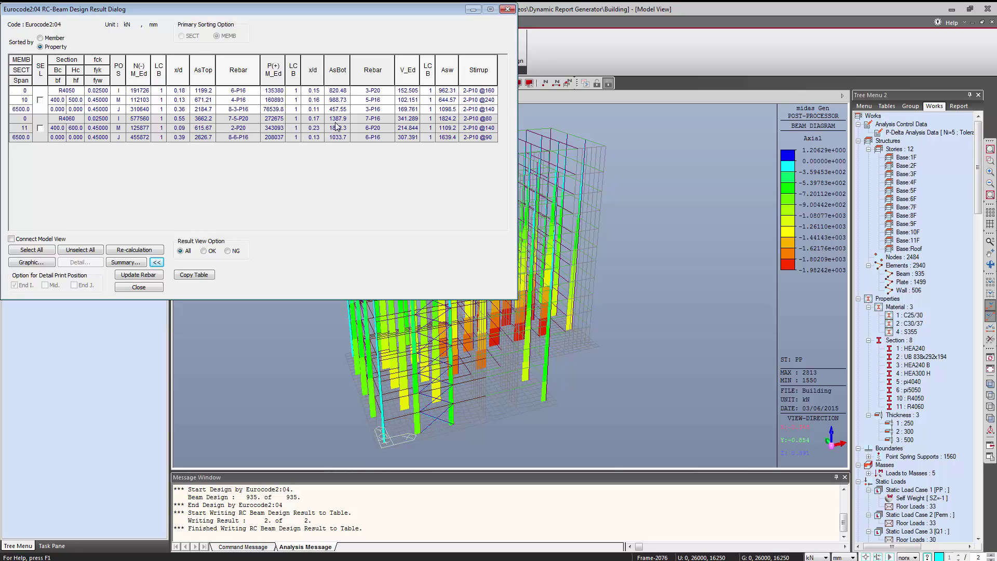
Save the RC beam design results as a dynamic report table under the default name and close the results
{"action": "right_click", "coordinate": [384, 142]}
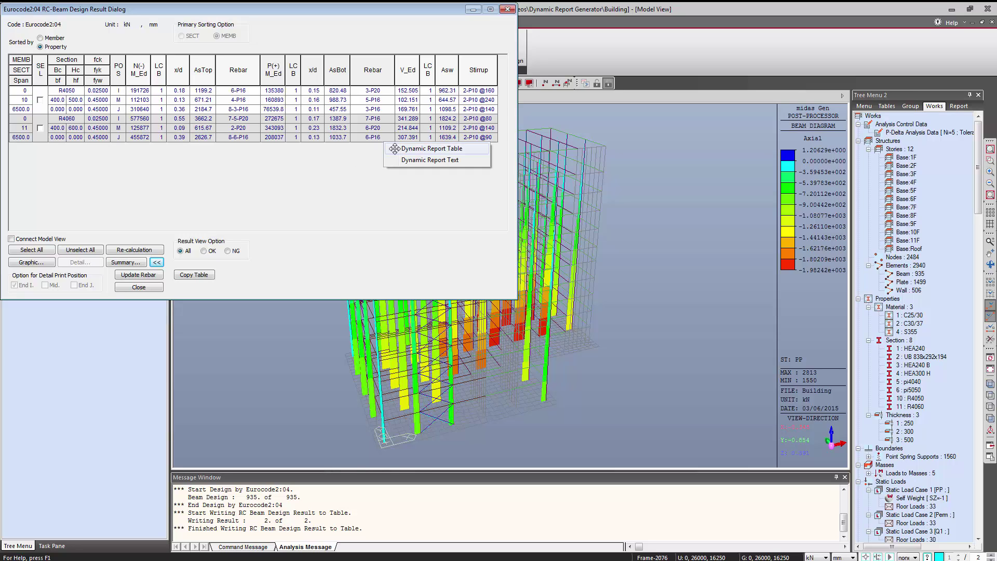
{"action": "left_click", "coordinate": [395, 148]}
{"action": "left_click", "coordinate": [266, 168]}
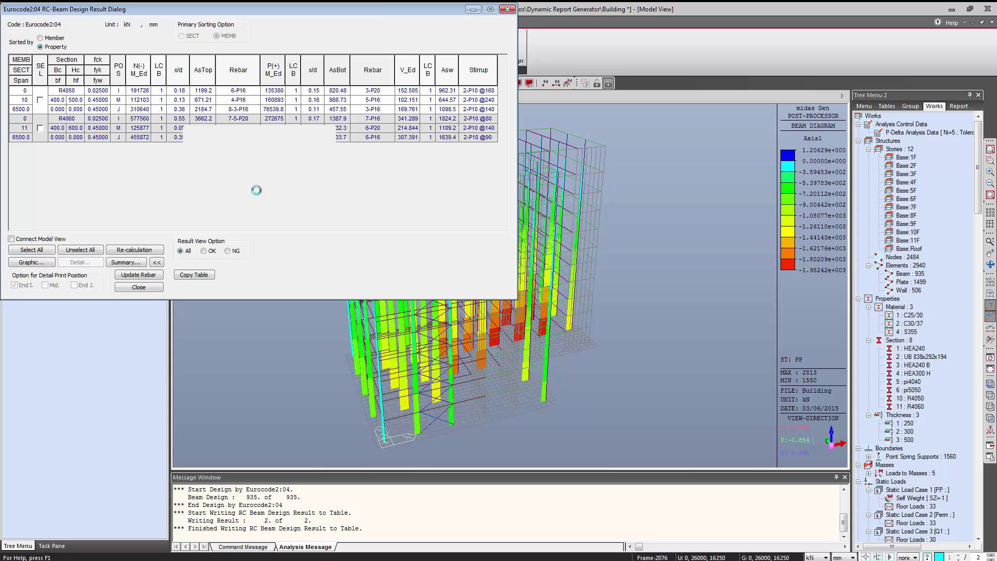
{"action": "left_click", "coordinate": [139, 287]}
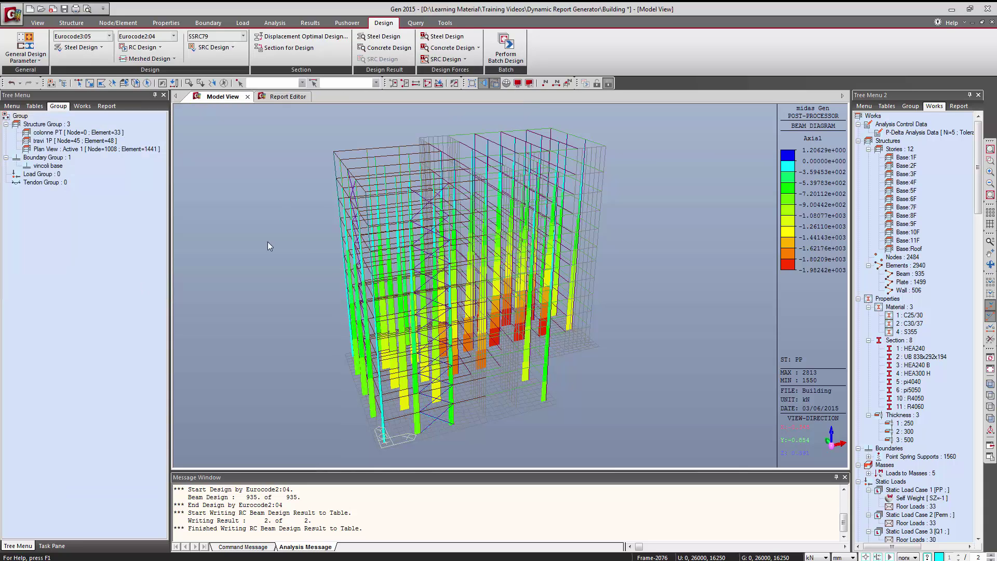
Insert the saved 3D Image into the report below the Figure 1 paragraph of section 2.1 Finite Element Model
{"action": "left_click", "coordinate": [275, 99]}
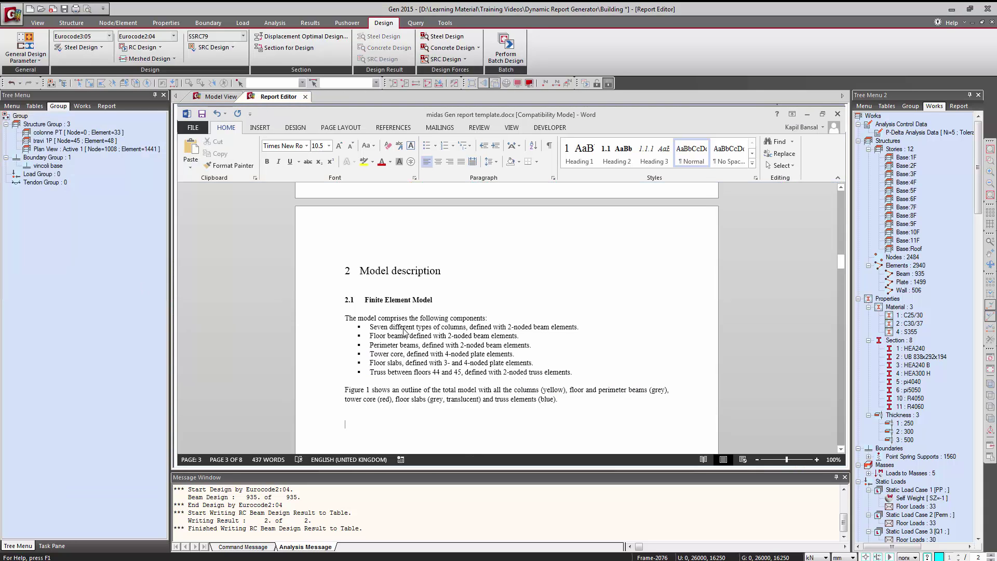
{"action": "scroll", "coordinate": [399, 401], "scroll_direction": "down", "scroll_amount": 1}
{"action": "left_click", "coordinate": [106, 106]}
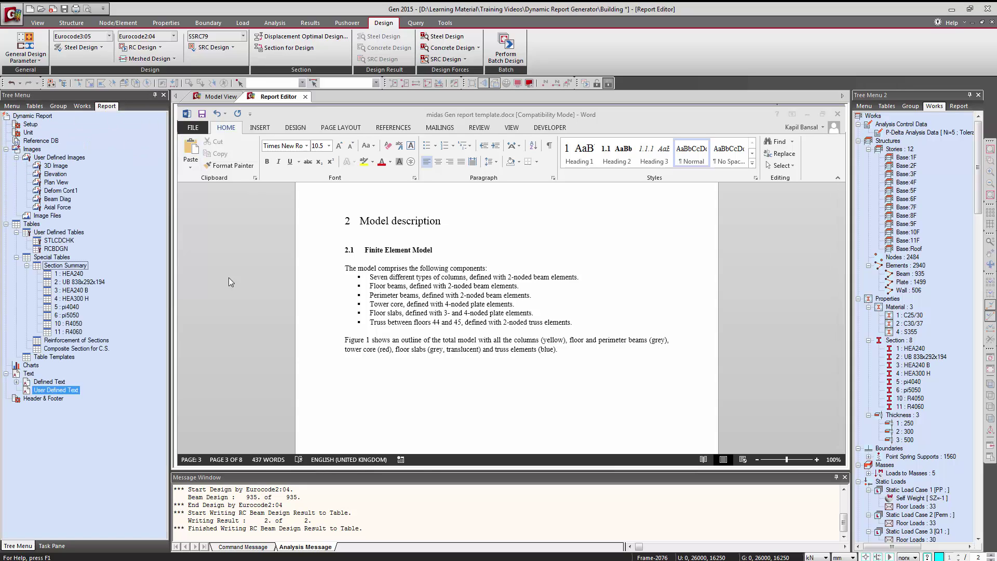
{"action": "left_click", "coordinate": [368, 374]}
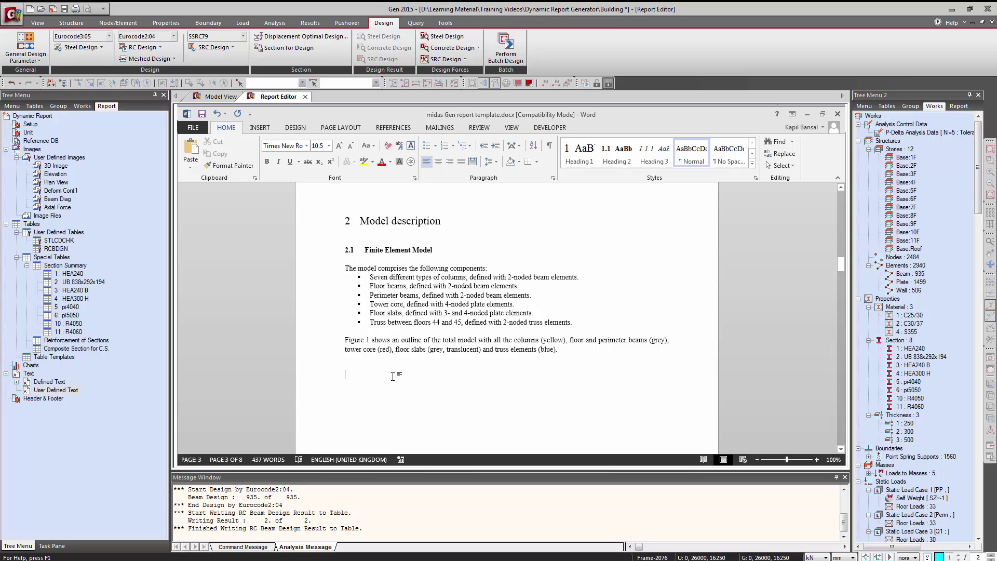
{"action": "left_click_drag", "start_coordinate": [56, 166], "coordinate": [331, 282]}
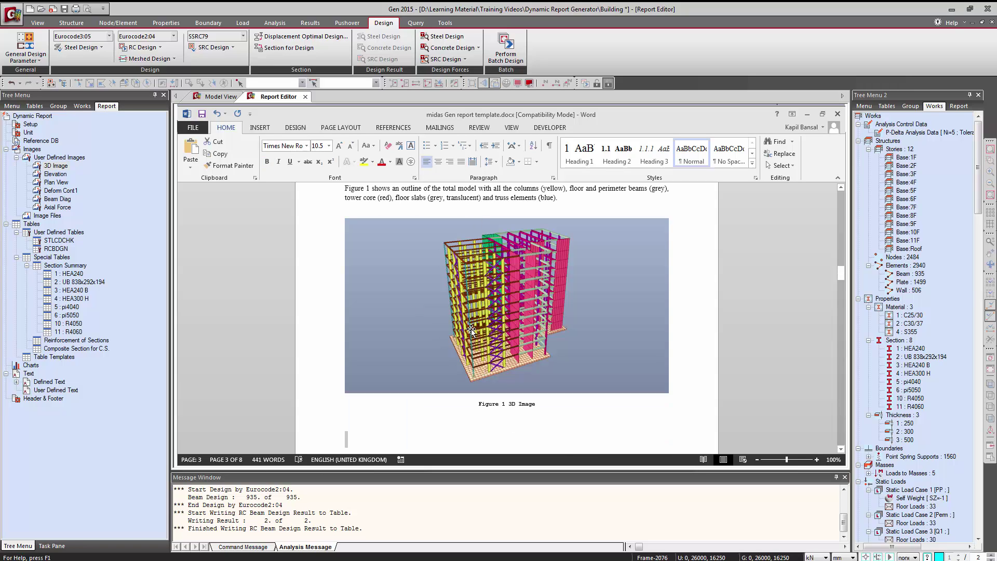
Insert the saved Elevation image into the report on the empty line below the 3D Image figure
{"action": "scroll", "coordinate": [471, 330], "scroll_direction": "down", "scroll_amount": 12}
{"action": "left_click", "coordinate": [418, 311]}
{"action": "scroll", "coordinate": [419, 311], "scroll_direction": "up", "scroll_amount": 3}
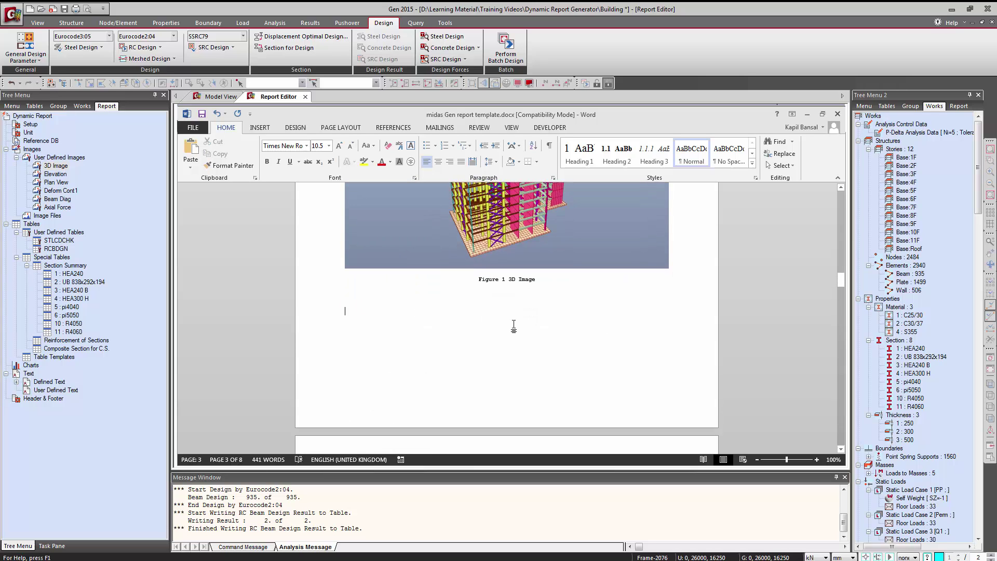
{"action": "scroll", "coordinate": [514, 324], "scroll_direction": "up", "scroll_amount": 10}
{"action": "scroll", "coordinate": [350, 361], "scroll_direction": "down", "scroll_amount": 9}
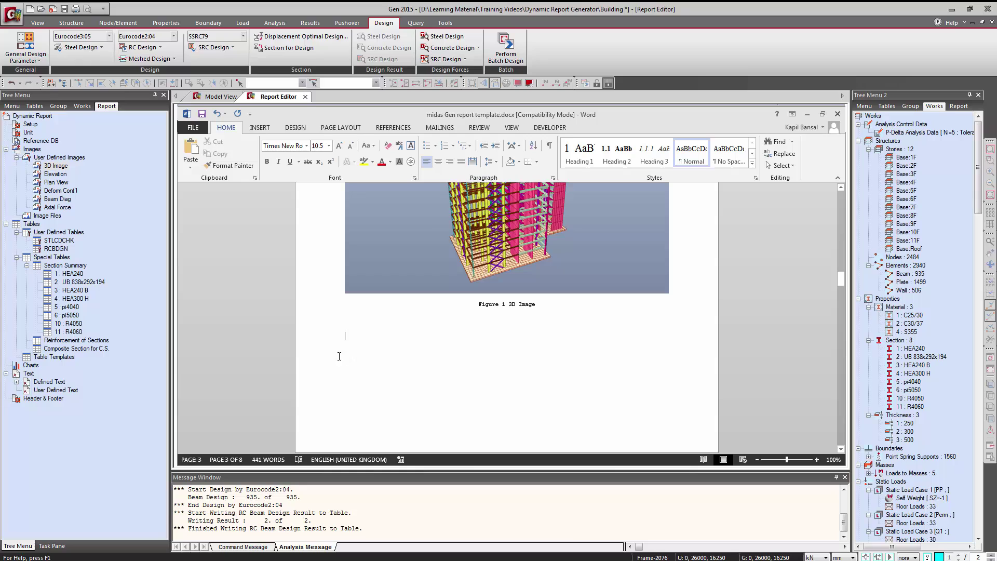
{"action": "left_click_drag", "start_coordinate": [61, 175], "coordinate": [401, 346]}
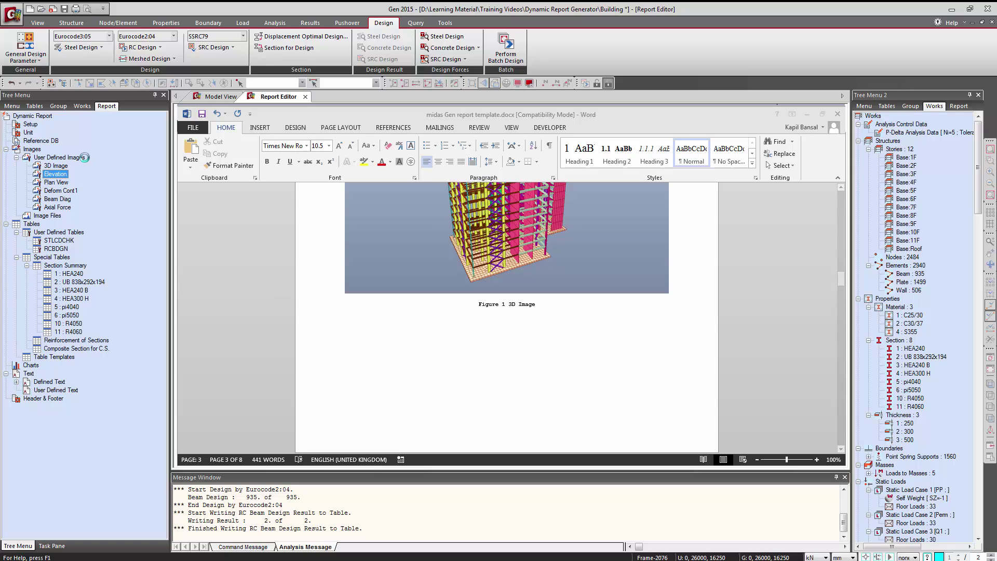
Insert the saved Plan View image into the report below the Elevation figure
{"action": "left_click", "coordinate": [526, 413]}
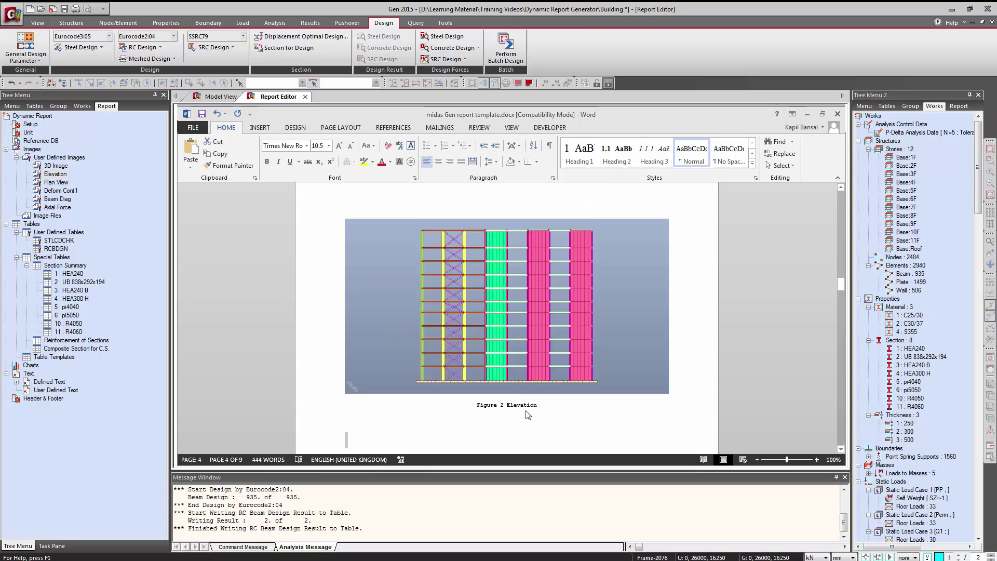
{"action": "scroll", "coordinate": [529, 413], "scroll_direction": "down", "scroll_amount": 8}
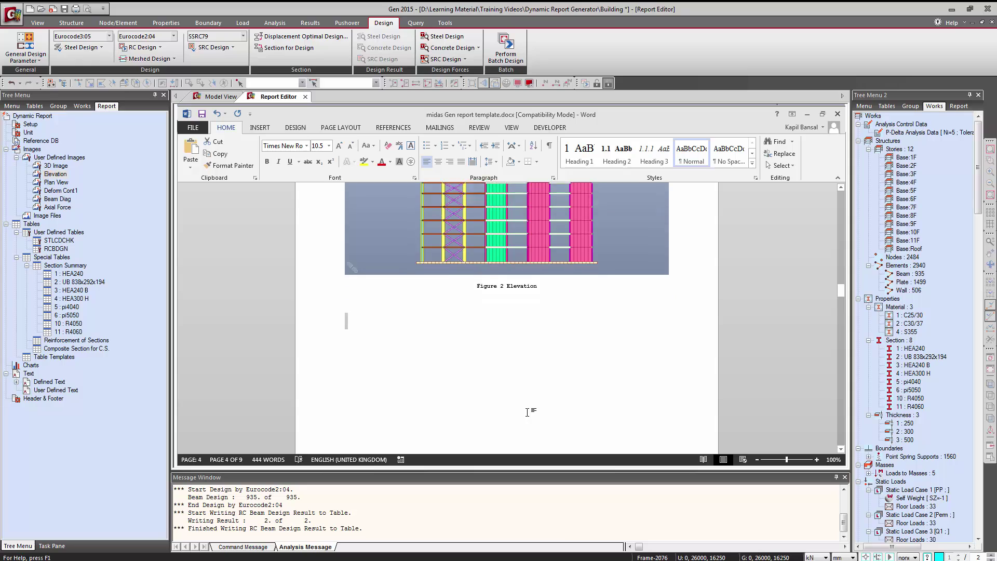
{"action": "left_click", "coordinate": [351, 234]}
{"action": "left_click_drag", "start_coordinate": [57, 182], "coordinate": [392, 287]}
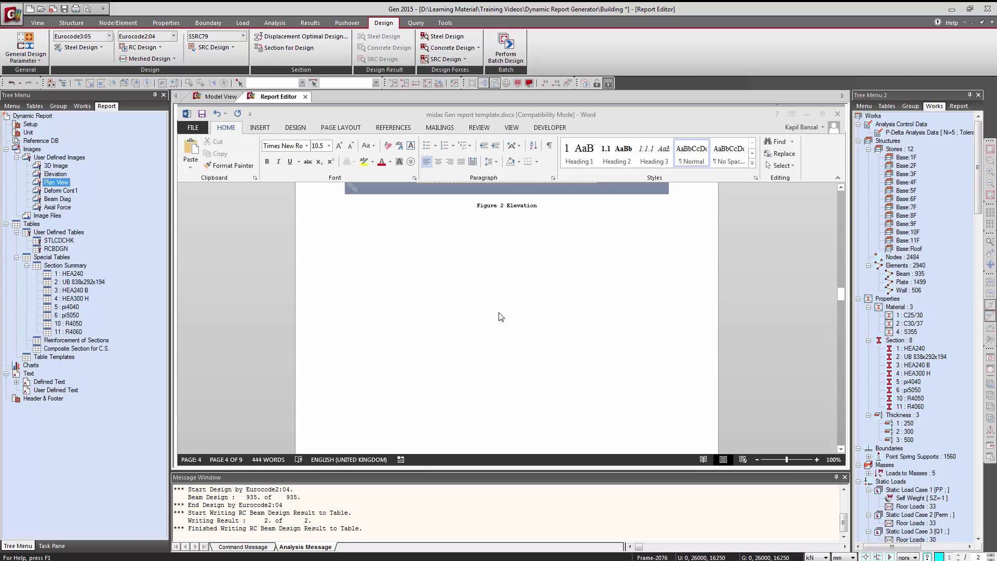
{"action": "scroll", "coordinate": [522, 294], "scroll_direction": "down", "scroll_amount": 3}
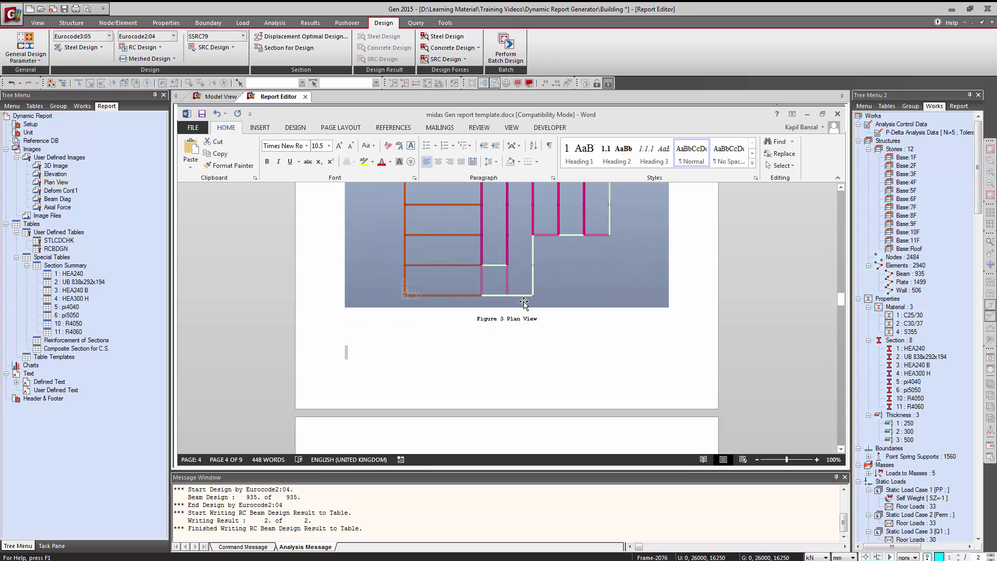
Insert the section summary table for section 1 : HEA240 into the report after the Plan View figure
{"action": "scroll", "coordinate": [524, 304], "scroll_direction": "up", "scroll_amount": 2}
{"action": "scroll", "coordinate": [524, 304], "scroll_direction": "down", "scroll_amount": 5}
{"action": "left_click", "coordinate": [414, 335]}
{"action": "left_click_drag", "start_coordinate": [78, 274], "coordinate": [385, 373]}
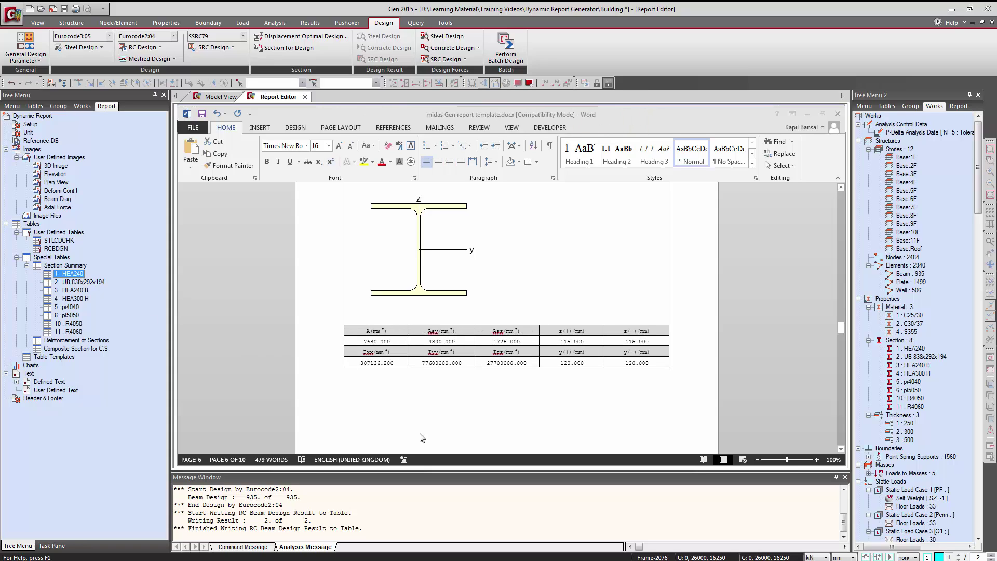
Insert the saved Beam Diag image into the report under heading 4.1 Beam Diagram
{"action": "left_click", "coordinate": [414, 410]}
{"action": "scroll", "coordinate": [414, 410], "scroll_direction": "up", "scroll_amount": 4}
{"action": "scroll", "coordinate": [415, 406], "scroll_direction": "up", "scroll_amount": 3}
{"action": "scroll", "coordinate": [415, 406], "scroll_direction": "down", "scroll_amount": 10}
{"action": "scroll", "coordinate": [415, 405], "scroll_direction": "down", "scroll_amount": 10}
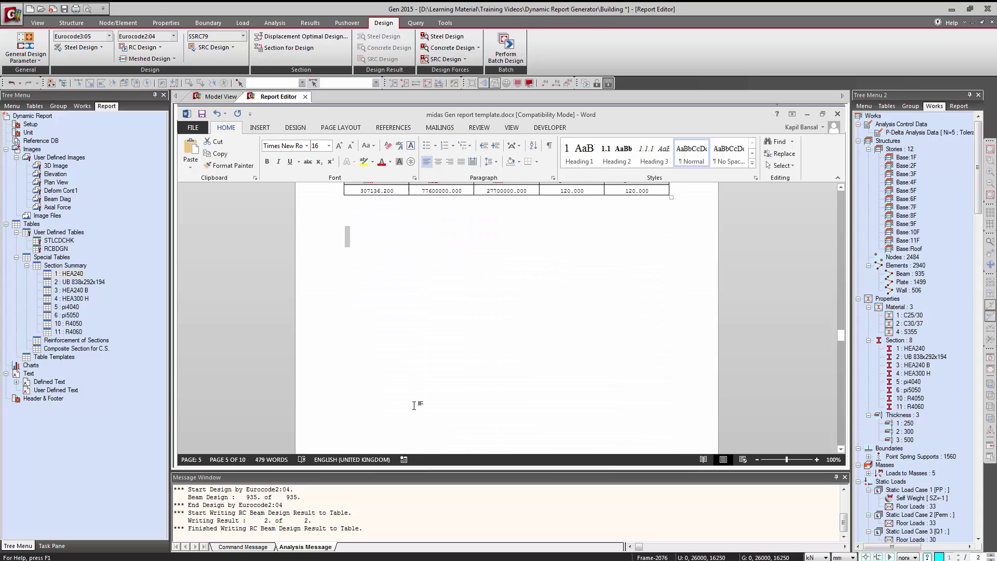
{"action": "left_click", "coordinate": [371, 375]}
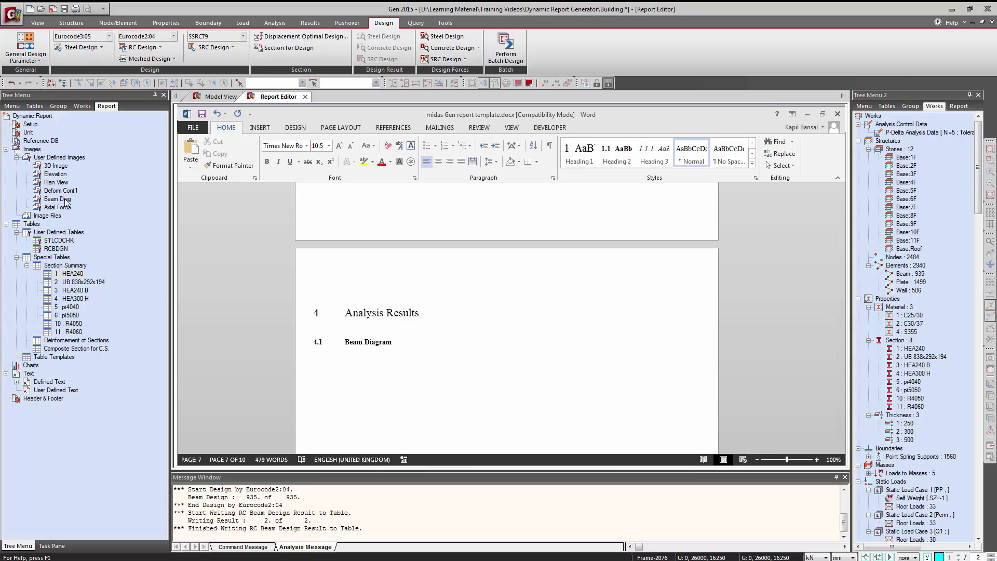
{"action": "left_click_drag", "start_coordinate": [61, 201], "coordinate": [367, 372]}
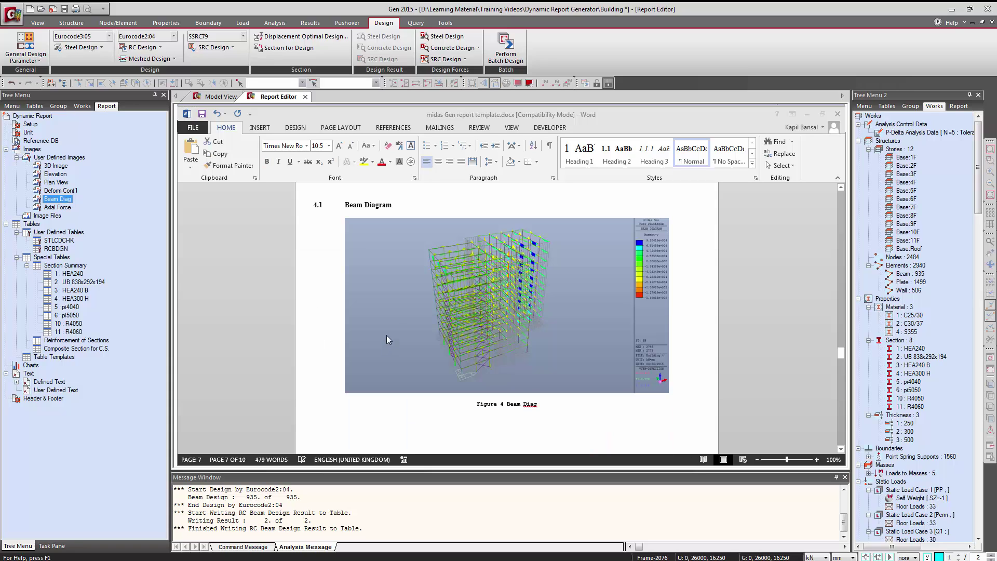
Insert the saved Axial Force image below the Beam Diag figure and place the text cursor on the empty line after it
{"action": "left_click", "coordinate": [535, 433]}
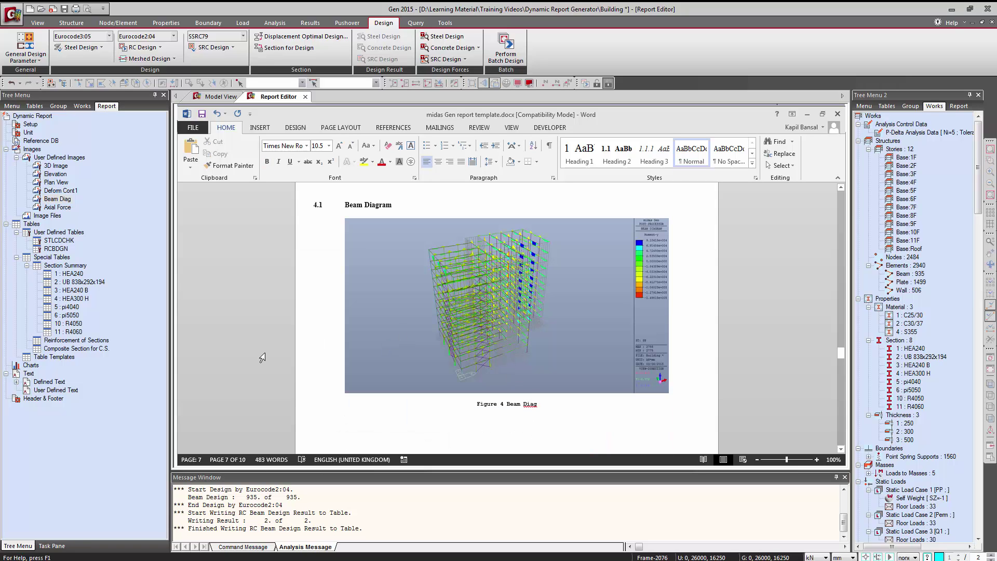
{"action": "left_click", "coordinate": [53, 210]}
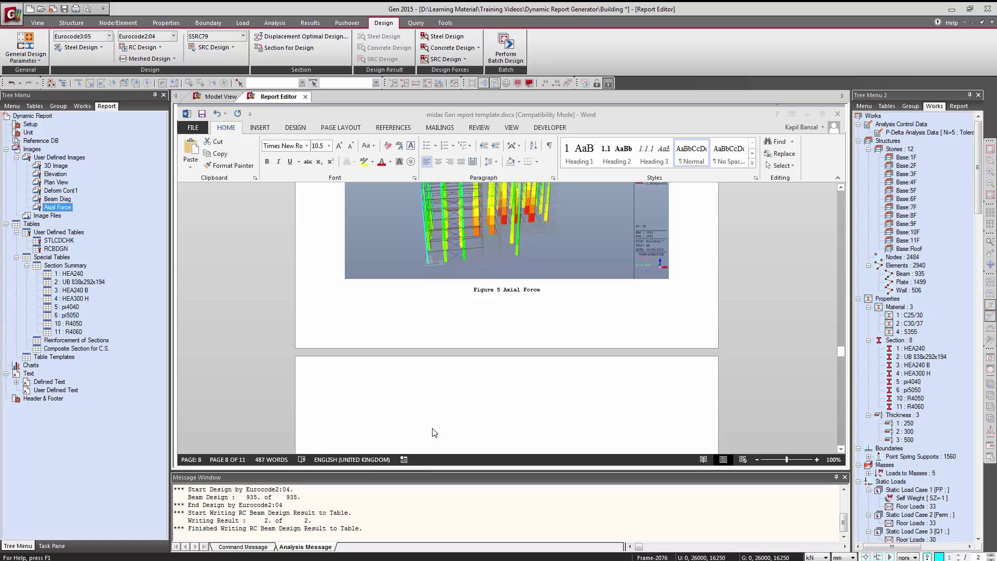
{"action": "left_click", "coordinate": [424, 423]}
{"action": "scroll", "coordinate": [445, 408], "scroll_direction": "down", "scroll_amount": 2}
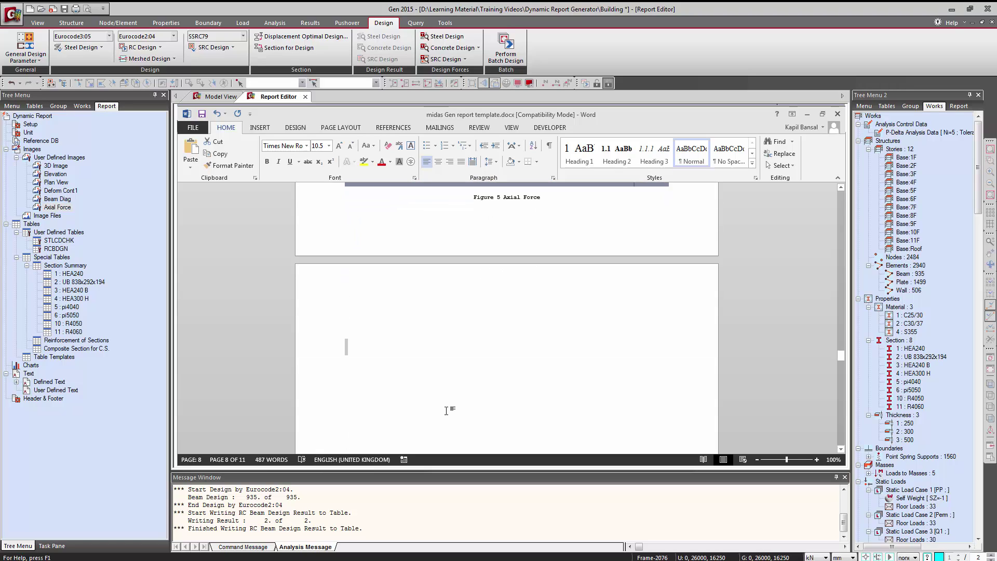
{"action": "left_click", "coordinate": [384, 349]}
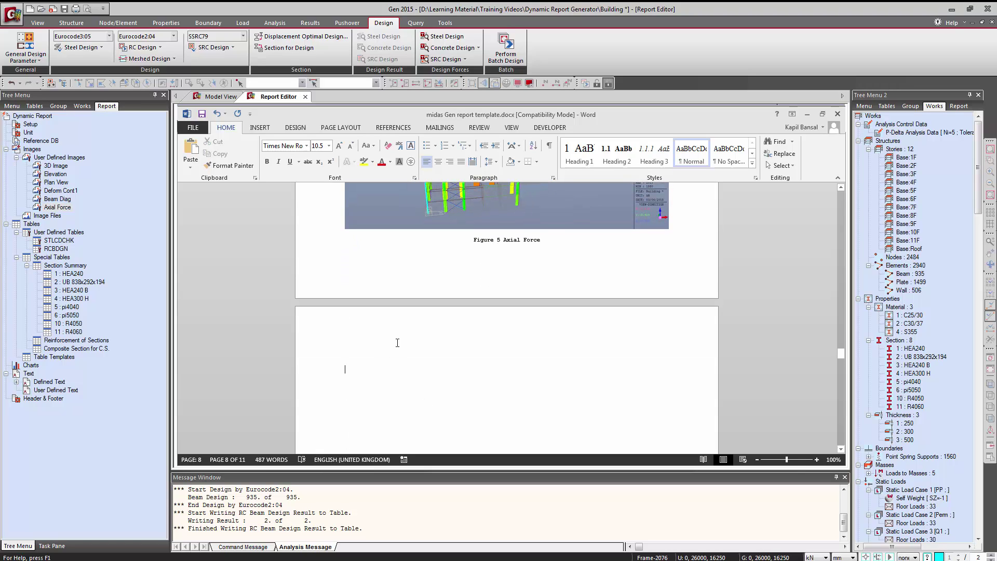
Add the heading Deformation Diagram below the Axial Force figure and format it with the Heading 2 style
{"action": "type", "text": "Deformation"}
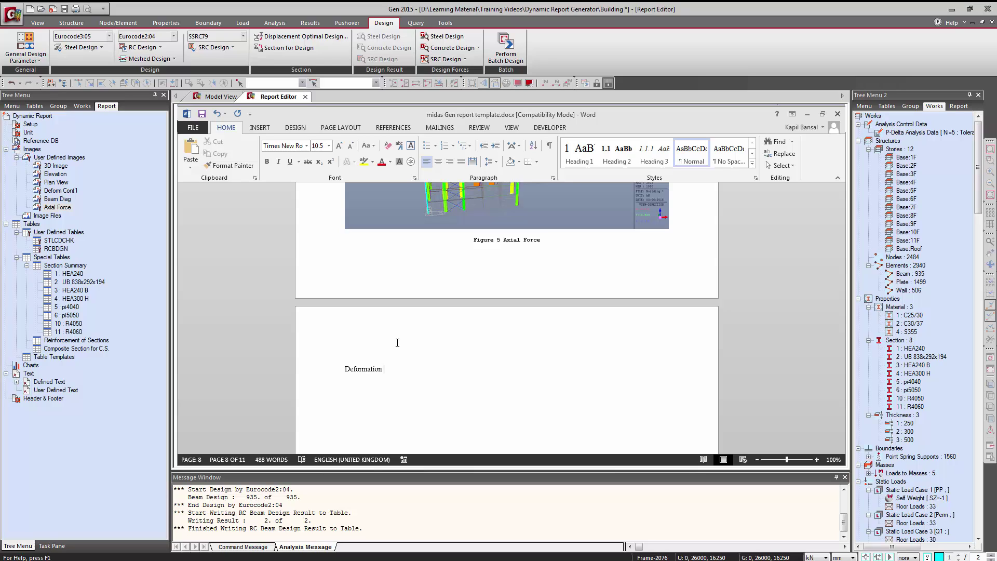
{"action": "type", "text": "Diagram"}
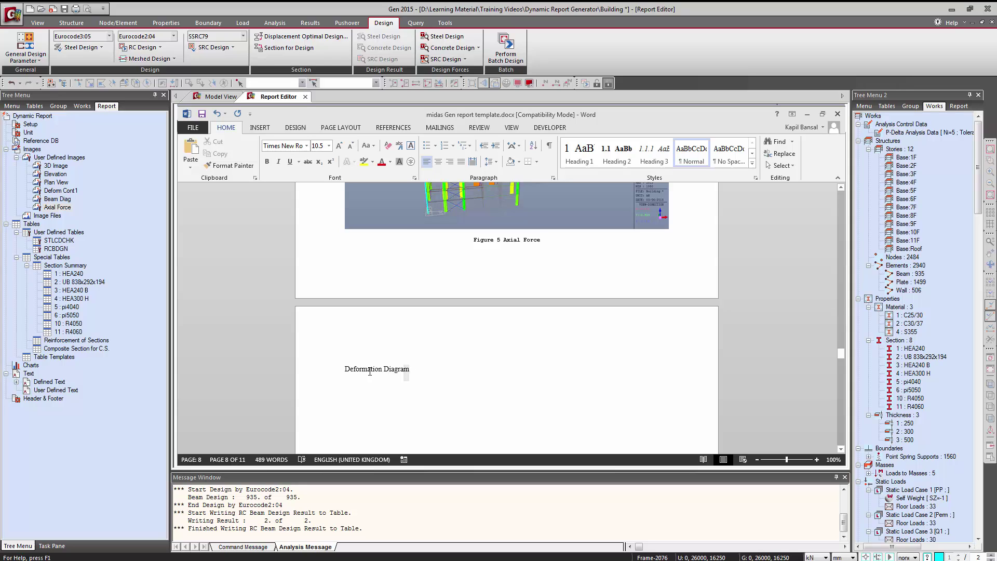
{"action": "triple_click", "coordinate": [388, 371]}
{"action": "left_click", "coordinate": [617, 154]}
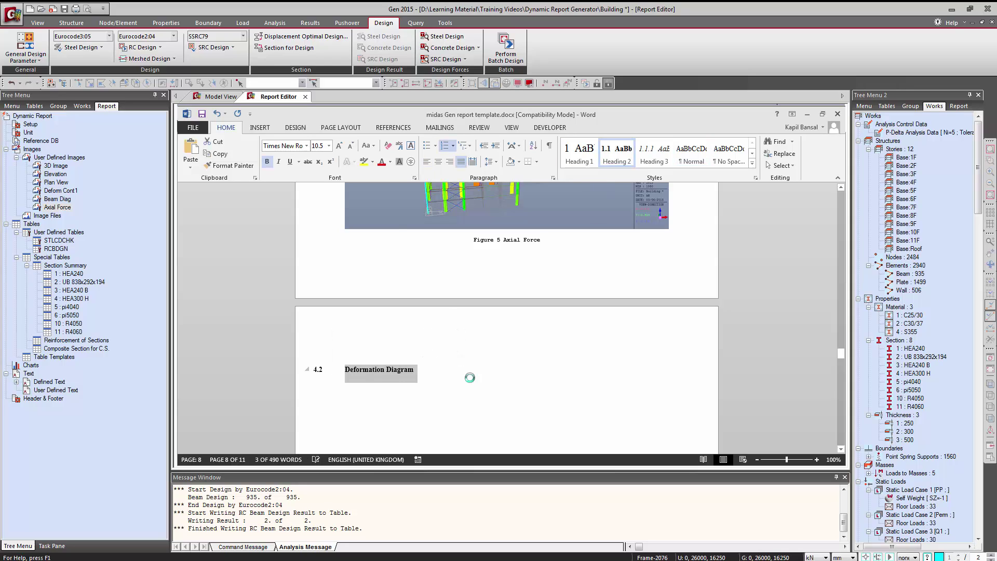
Insert the saved Deform Cont1 image under the Deformation Diagram heading and go to section 4.3 Analysis Result Table
{"action": "left_click", "coordinate": [418, 380]}
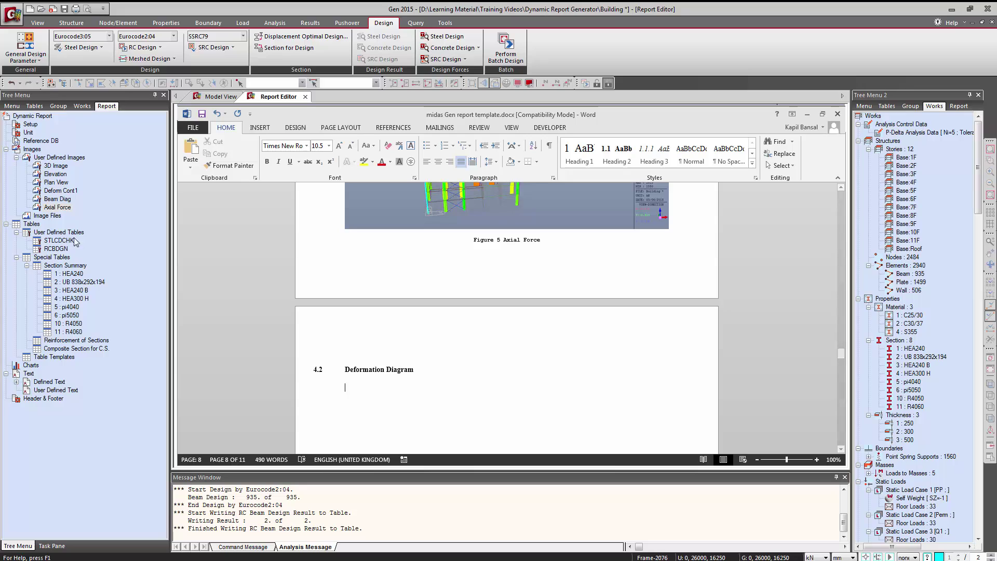
{"action": "left_click_drag", "start_coordinate": [61, 191], "coordinate": [384, 380]}
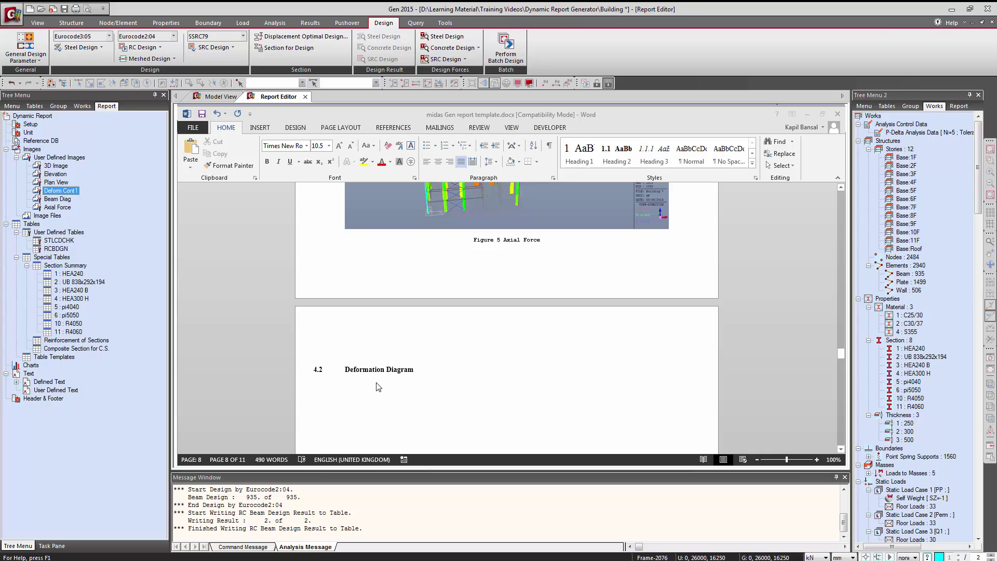
{"action": "left_click", "coordinate": [421, 441]}
{"action": "scroll", "coordinate": [395, 431], "scroll_direction": "down", "scroll_amount": 1}
{"action": "scroll", "coordinate": [375, 427], "scroll_direction": "down", "scroll_amount": 12}
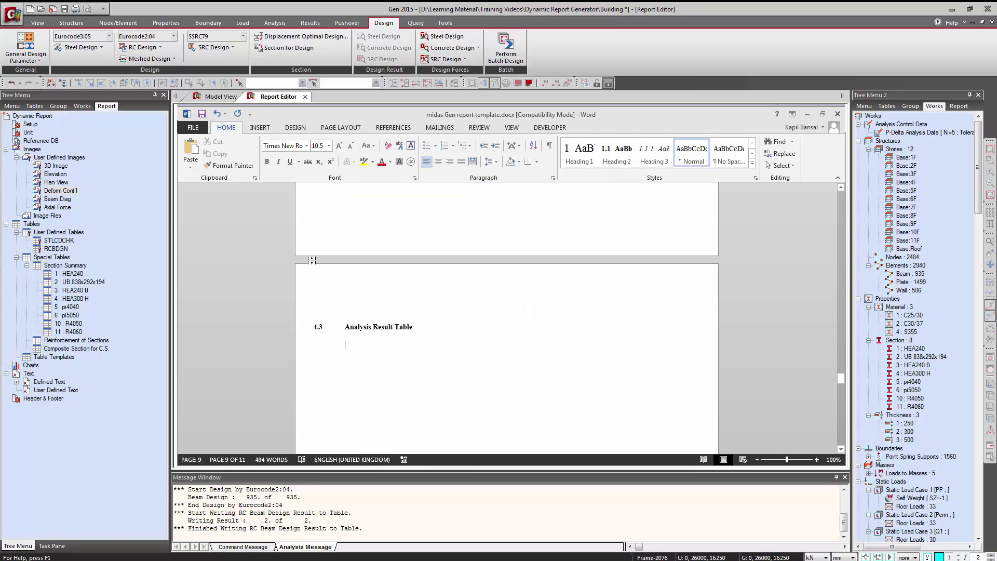
Generate the displacement result table from the model's deformation results for nodes 1to5 and load cases PP and Perm
{"action": "left_click", "coordinate": [208, 97]}
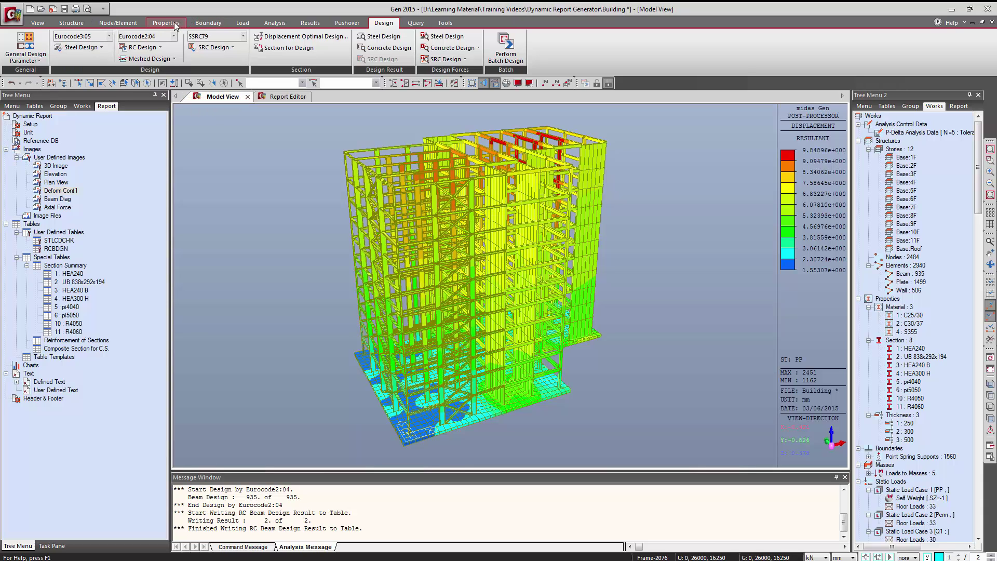
{"action": "left_click", "coordinate": [304, 24]}
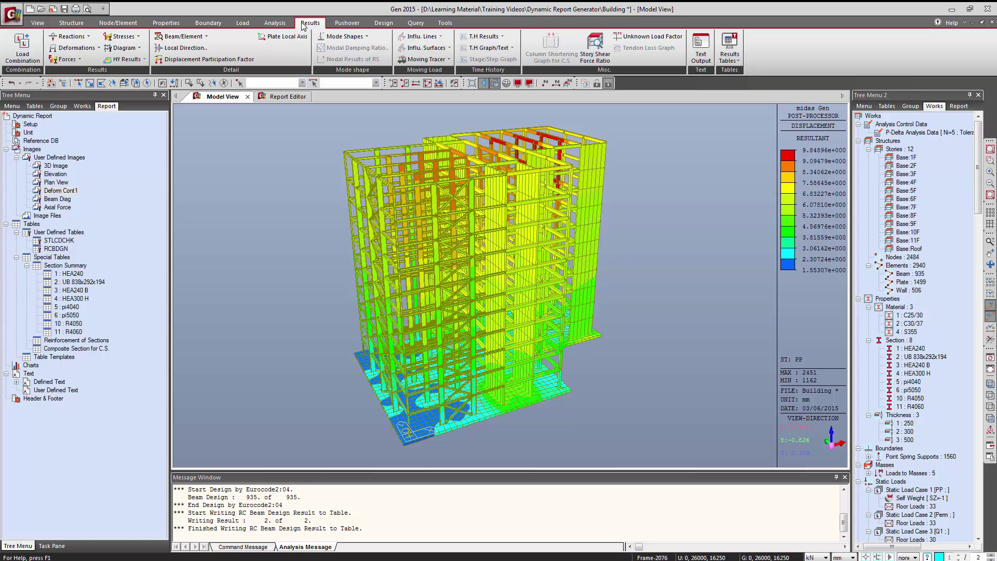
{"action": "left_click", "coordinate": [77, 49]}
{"action": "left_click", "coordinate": [83, 60]}
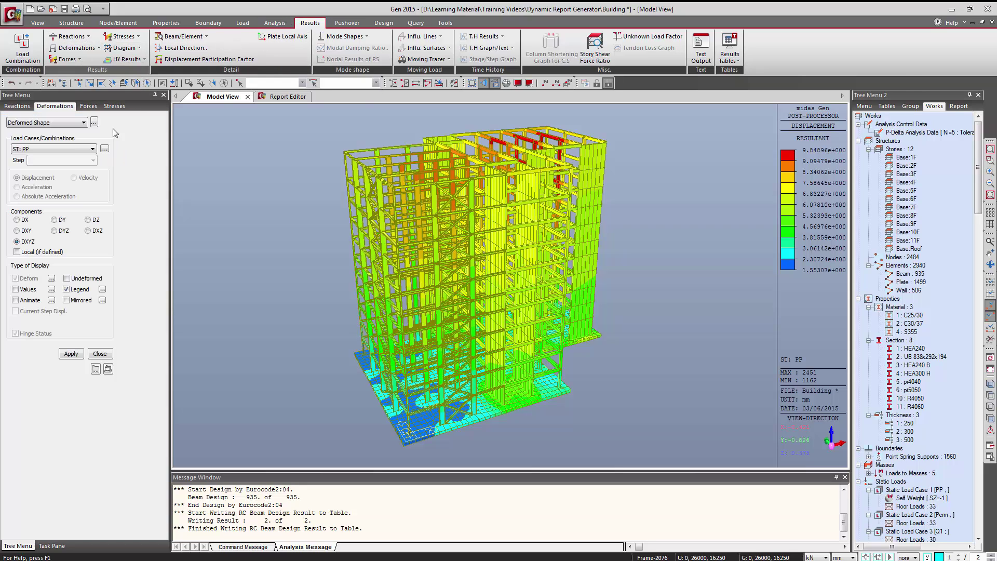
{"action": "left_click", "coordinate": [94, 123]}
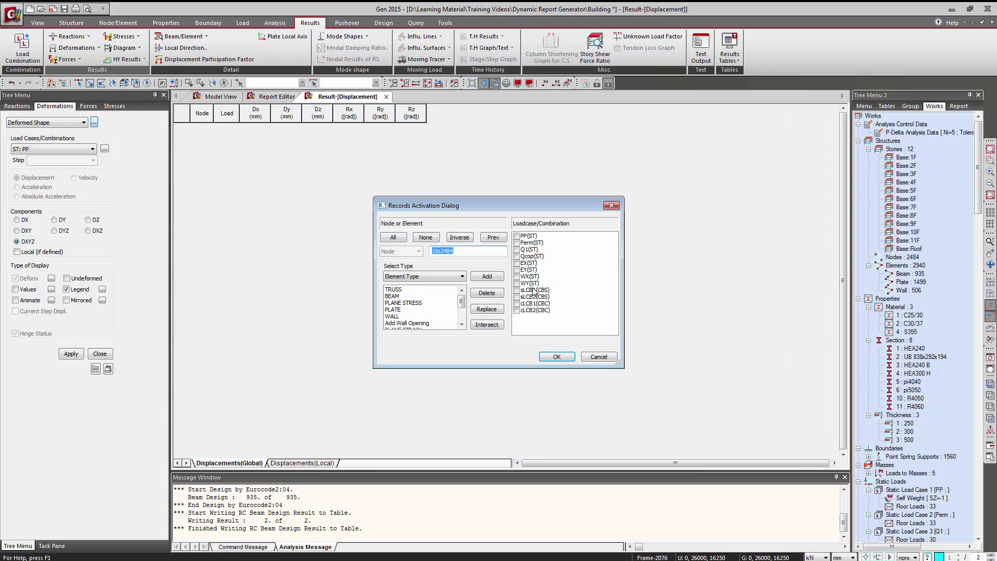
{"action": "type", "text": "1to5"}
{"action": "left_click_drag", "start_coordinate": [535, 236], "coordinate": [555, 245]}
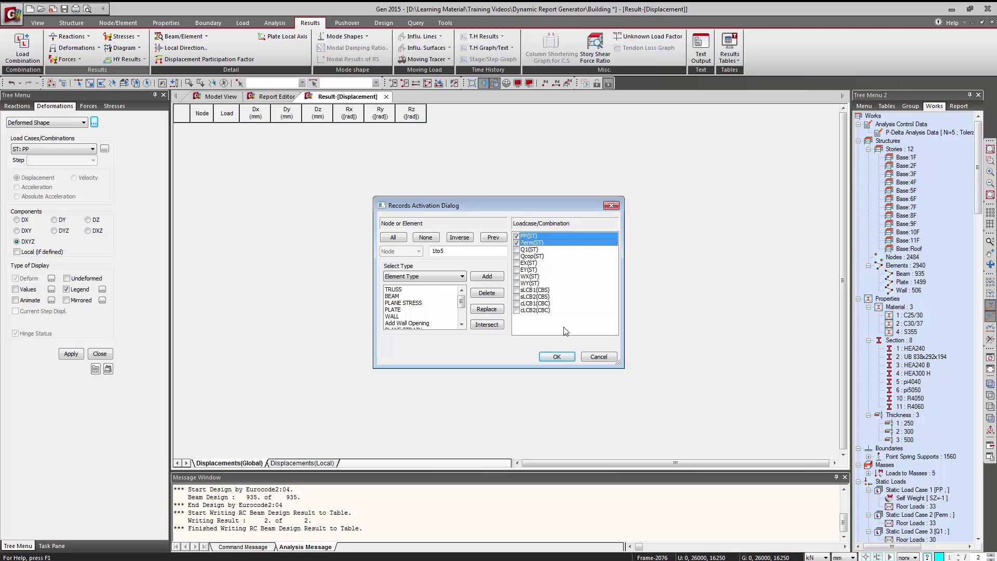
{"action": "left_click", "coordinate": [557, 356]}
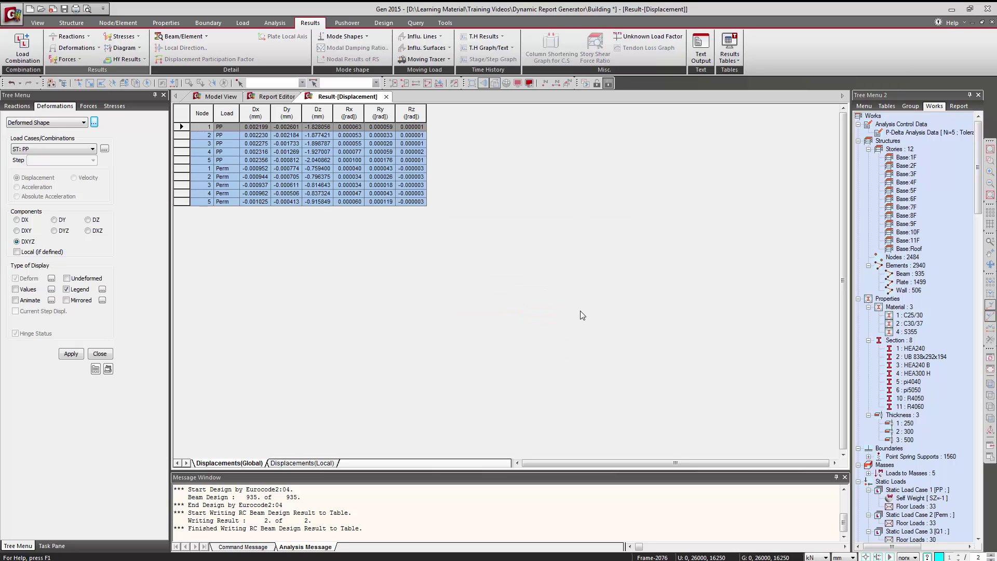
Save the displacement table as a dynamic report table named DispG with all components included
{"action": "right_click", "coordinate": [367, 189]}
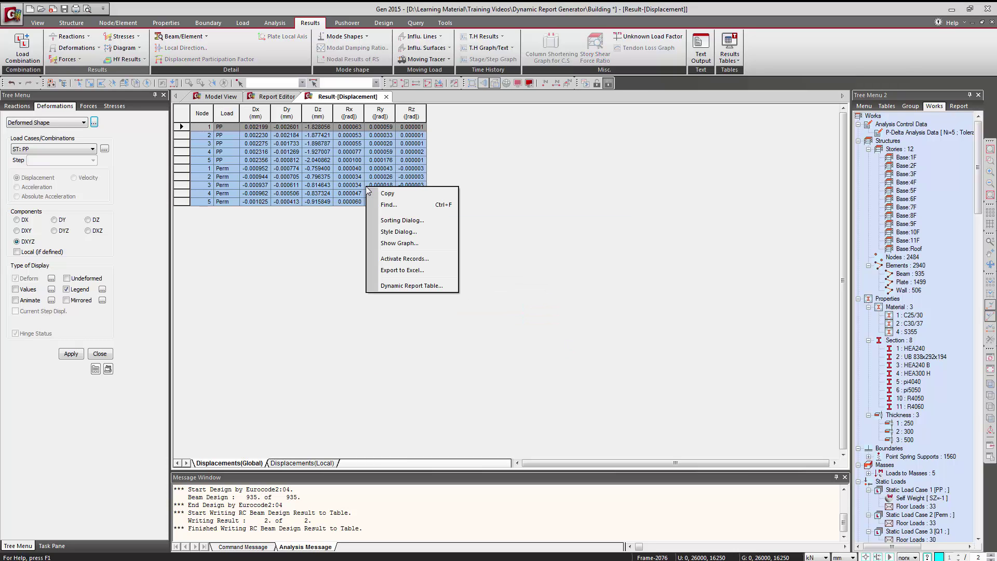
{"action": "left_click", "coordinate": [422, 287]}
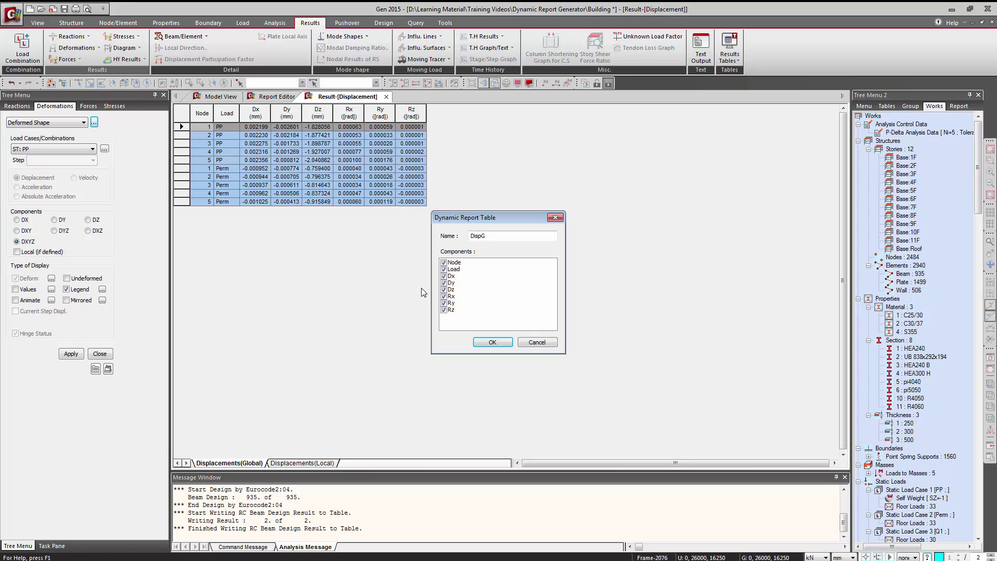
{"action": "left_click", "coordinate": [492, 342]}
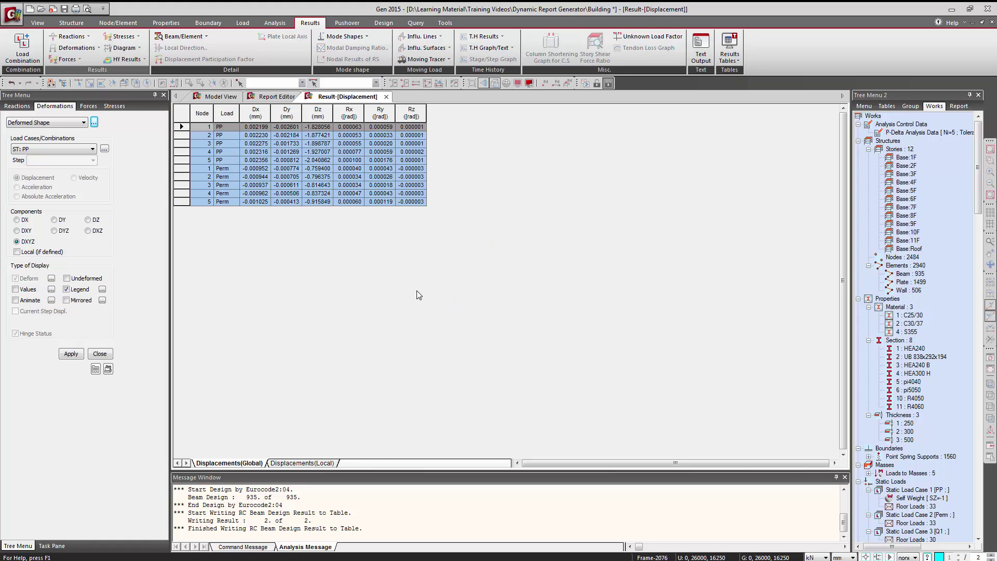
Insert the saved DispG table into the report under heading 4.3 Analysis Result Table and place the text cursor below it
{"action": "left_click", "coordinate": [277, 97]}
{"action": "left_click", "coordinate": [381, 346]}
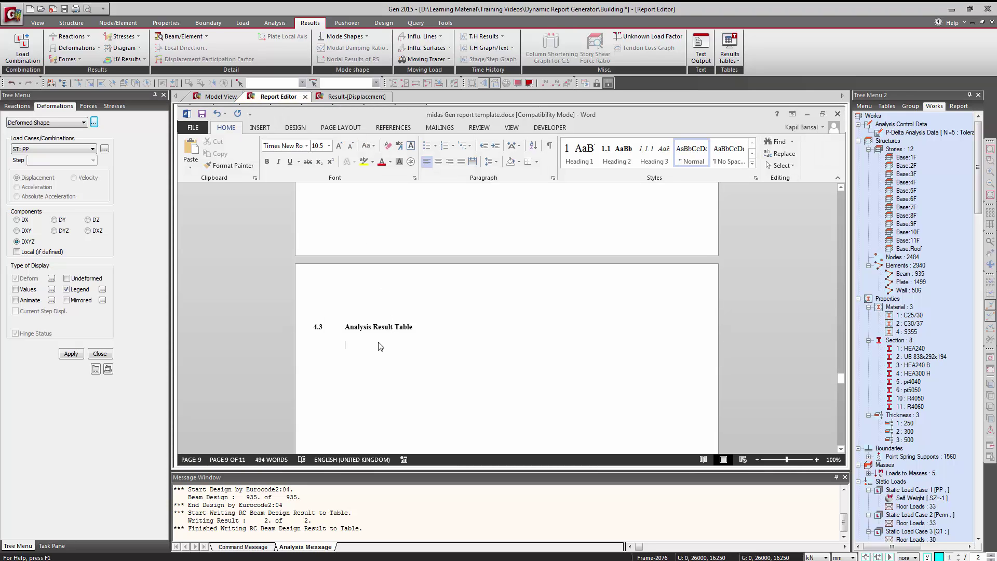
{"action": "left_click", "coordinate": [76, 135]}
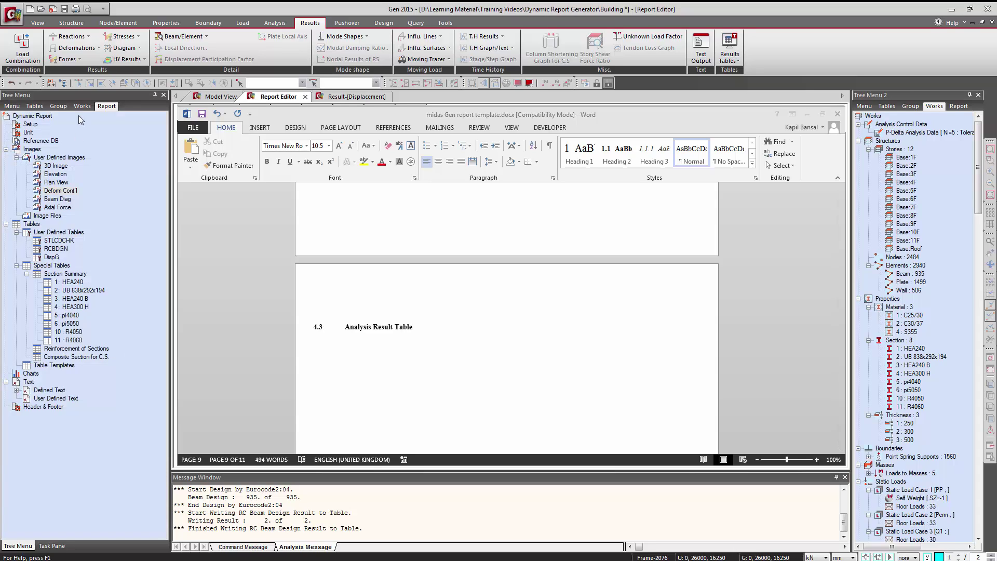
{"action": "left_click_drag", "start_coordinate": [55, 258], "coordinate": [374, 349]}
{"action": "left_click", "coordinate": [412, 336]}
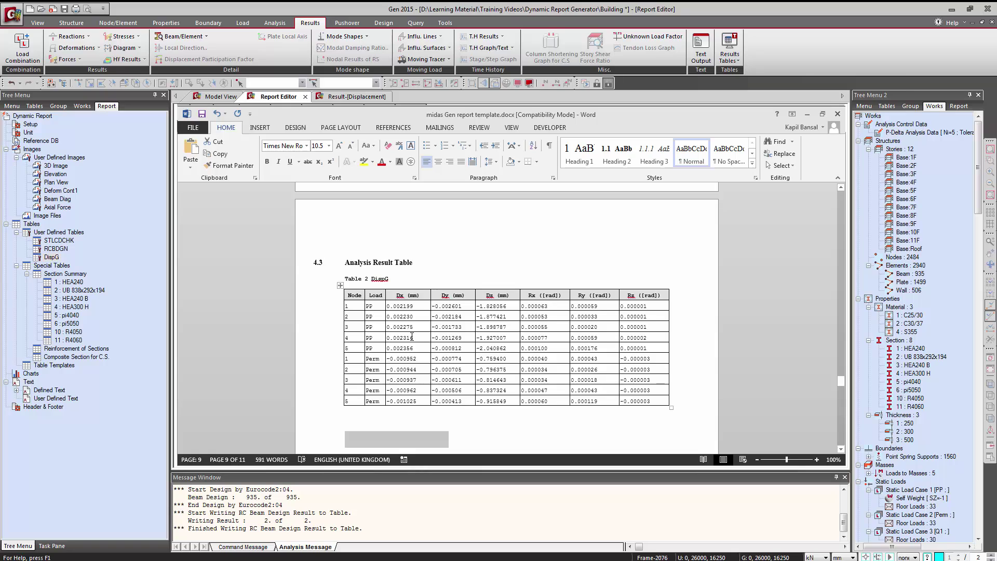
{"action": "left_click", "coordinate": [380, 425]}
{"action": "scroll", "coordinate": [380, 425], "scroll_direction": "down", "scroll_amount": 2}
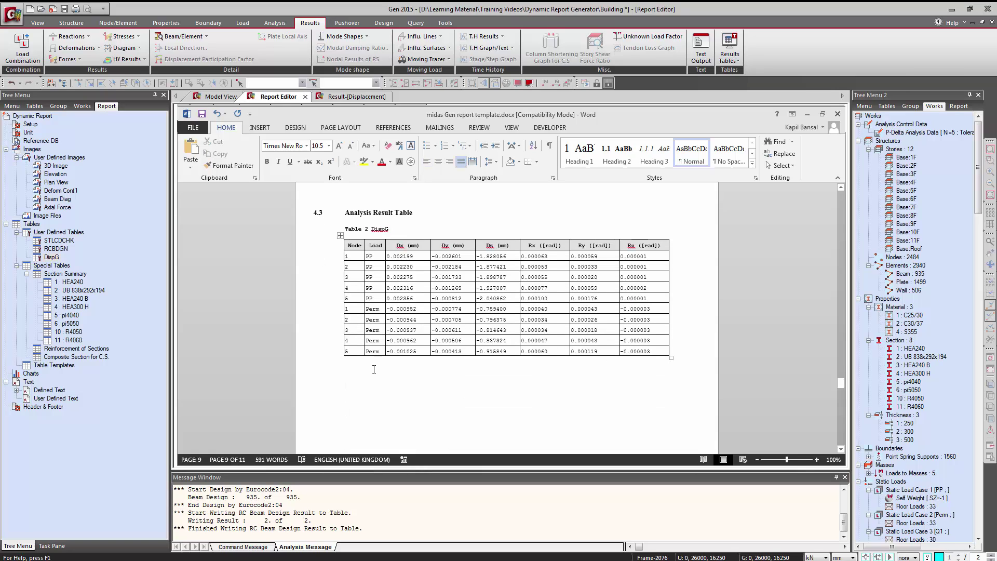
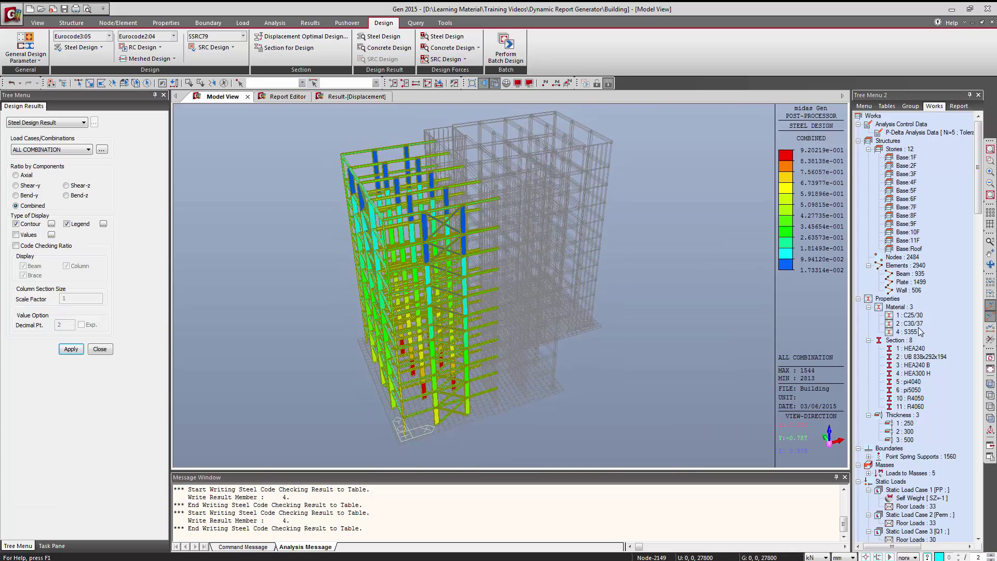
Isolate the S355 members in the steel design result view and save the rotated view as dynamic report image DgnSt
{"action": "left_click", "coordinate": [914, 332]}
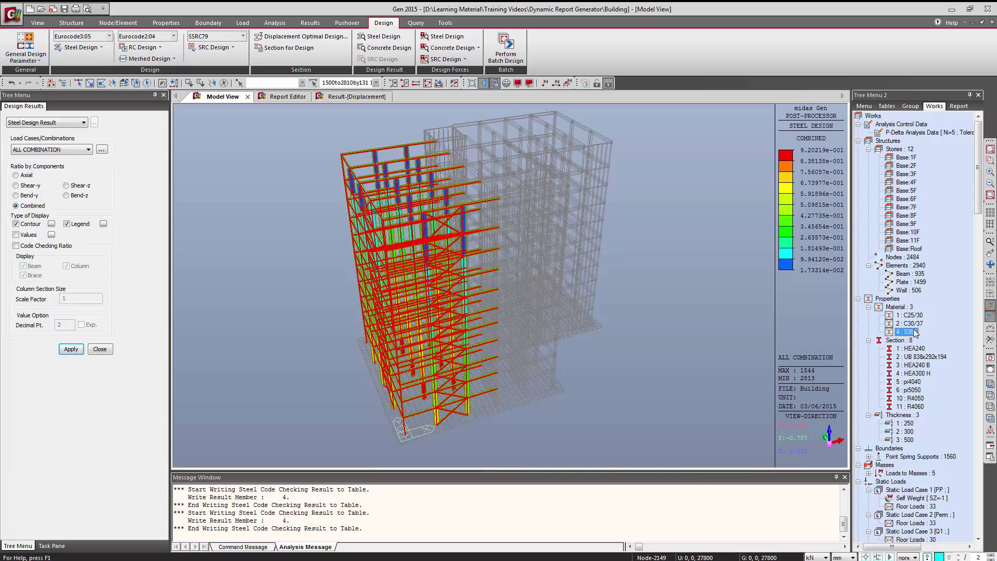
{"action": "key", "text": "F2"}
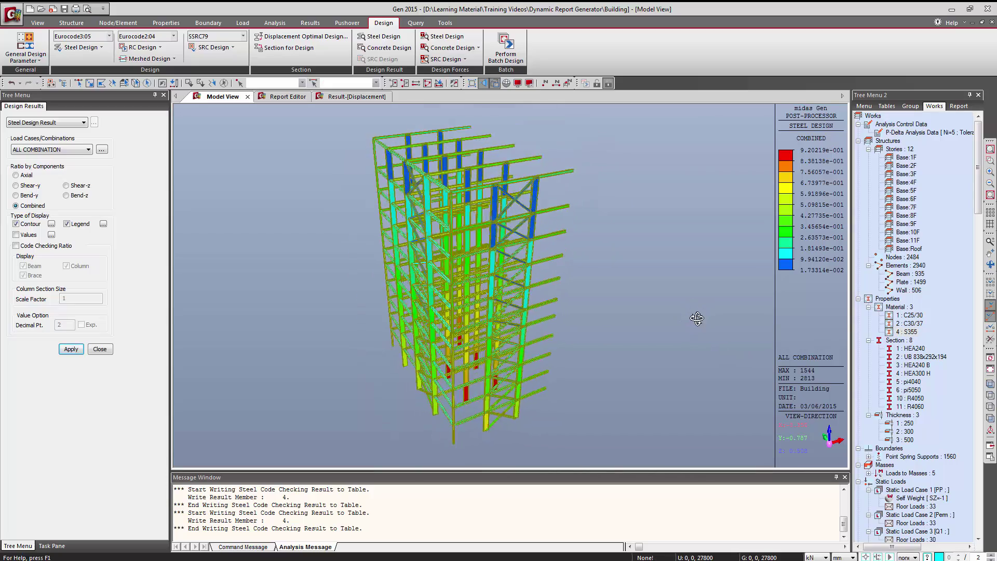
{"action": "left_click_drag", "start_coordinate": [697, 319], "coordinate": [724, 292]}
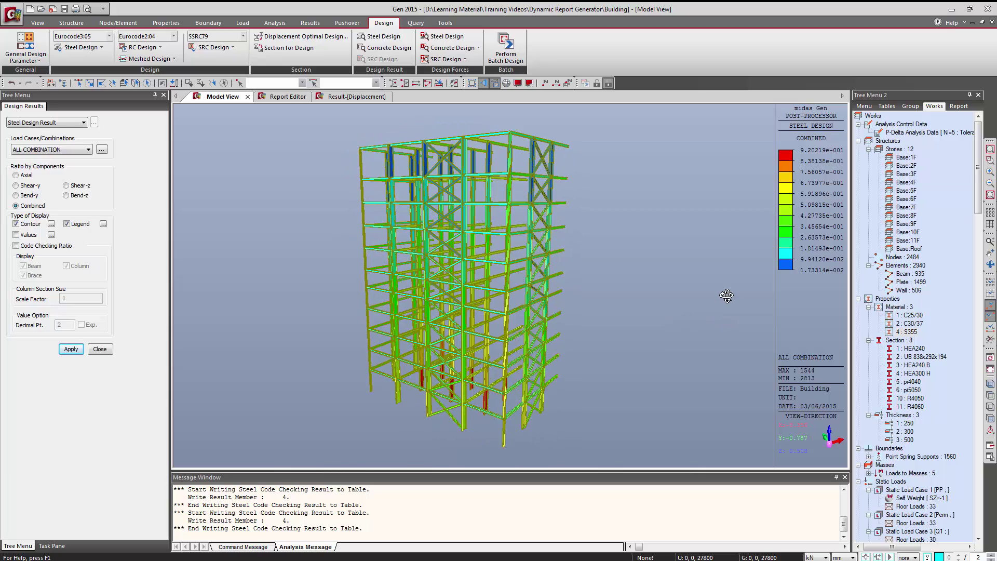
{"action": "right_click", "coordinate": [653, 301]}
{"action": "left_click", "coordinate": [676, 553]}
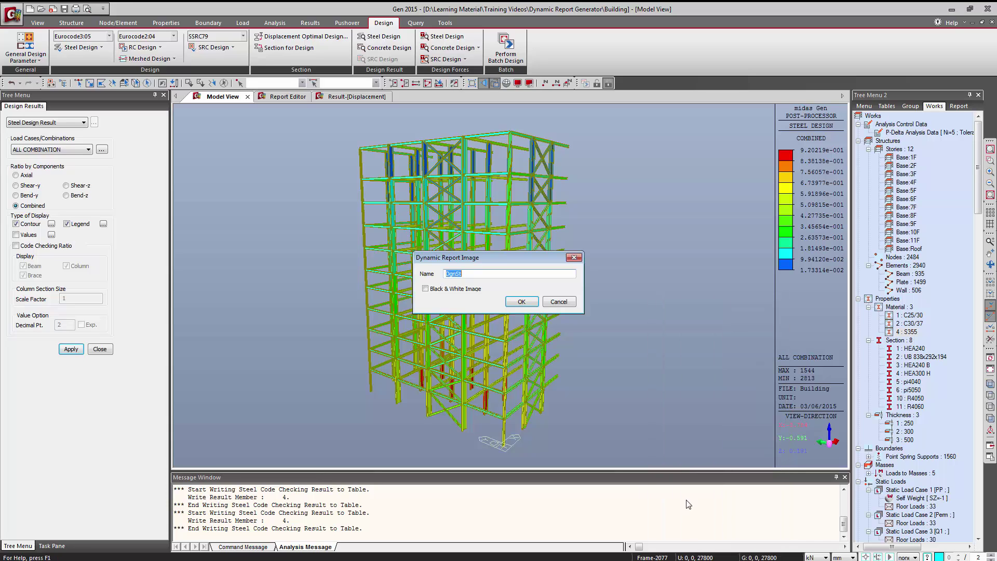
{"action": "left_click", "coordinate": [522, 302]}
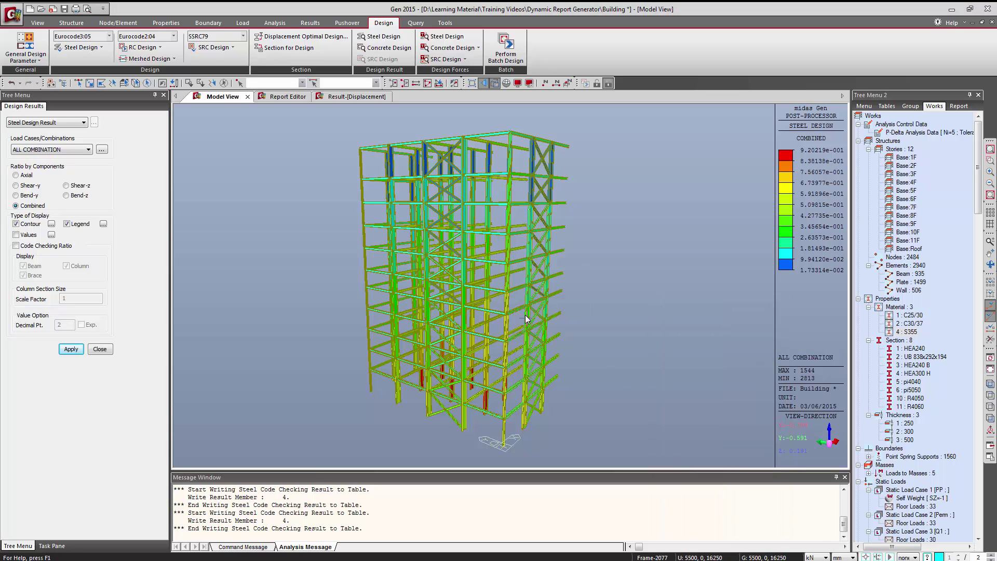
Insert the saved DgnSt image into the report below the STLCDCHK table under heading 4.4 Design Results
{"action": "left_click", "coordinate": [294, 97]}
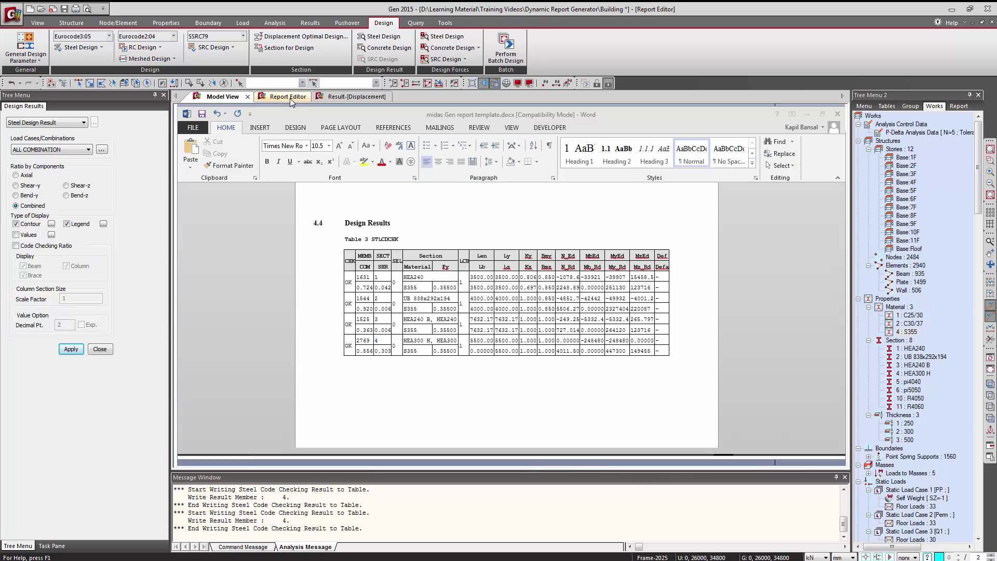
{"action": "left_click", "coordinate": [100, 349]}
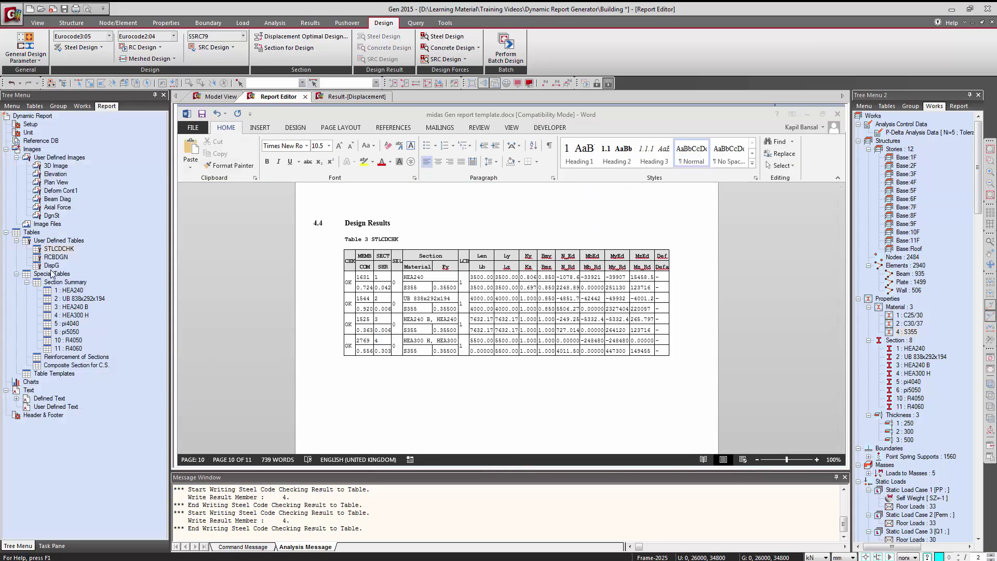
{"action": "left_click", "coordinate": [51, 215]}
{"action": "left_click_drag", "start_coordinate": [462, 373], "coordinate": [473, 390]}
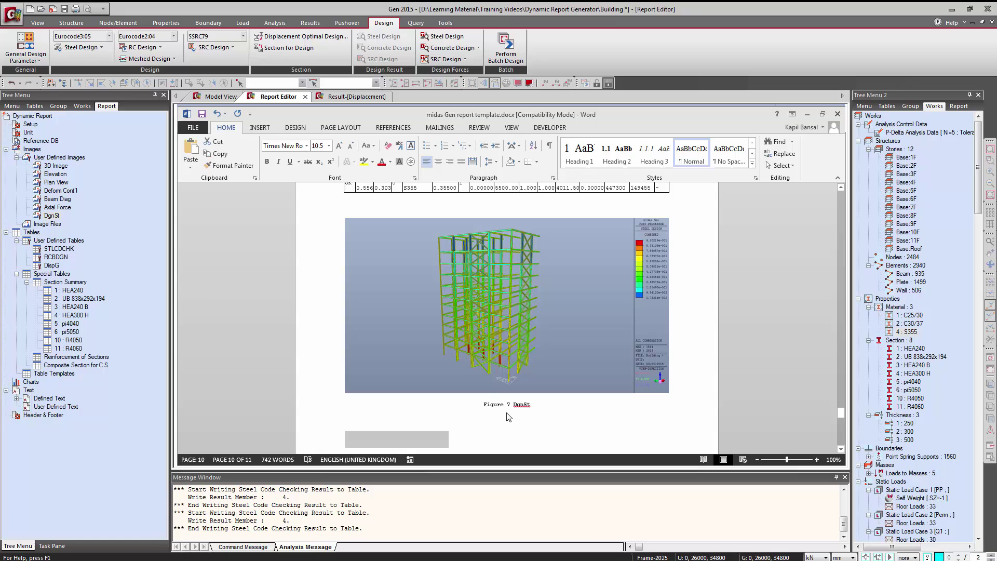
Insert the saved RCBDGN concrete beam design table into the report below the DgnSt figure
{"action": "scroll", "coordinate": [509, 418], "scroll_direction": "down", "scroll_amount": 8}
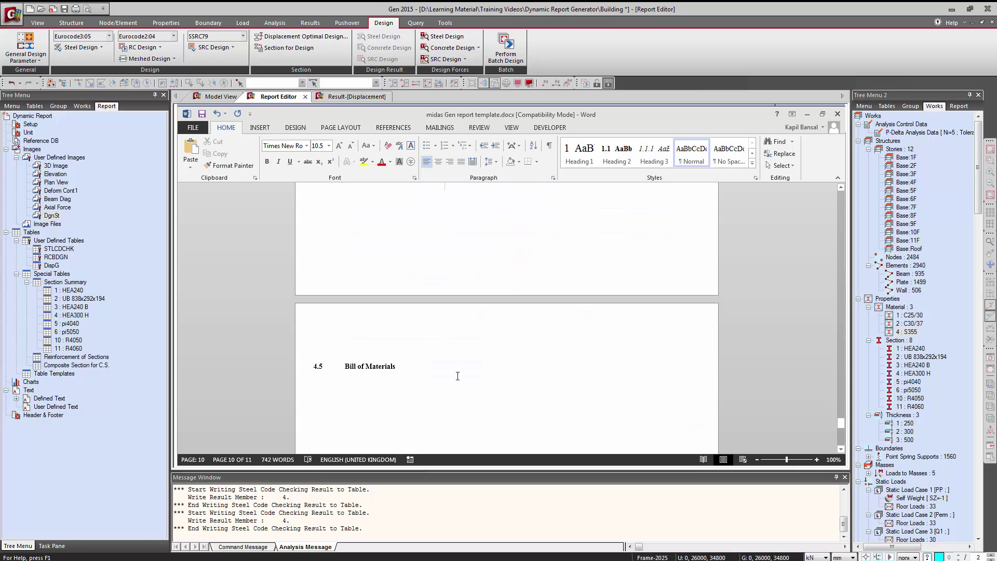
{"action": "scroll", "coordinate": [458, 376], "scroll_direction": "up", "scroll_amount": 4}
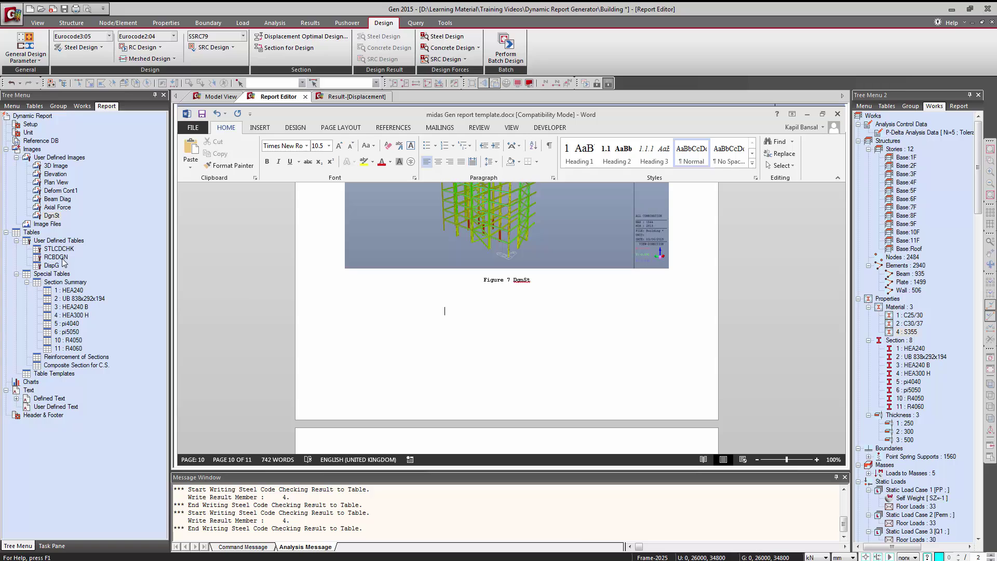
{"action": "left_click_drag", "start_coordinate": [62, 261], "coordinate": [434, 374]}
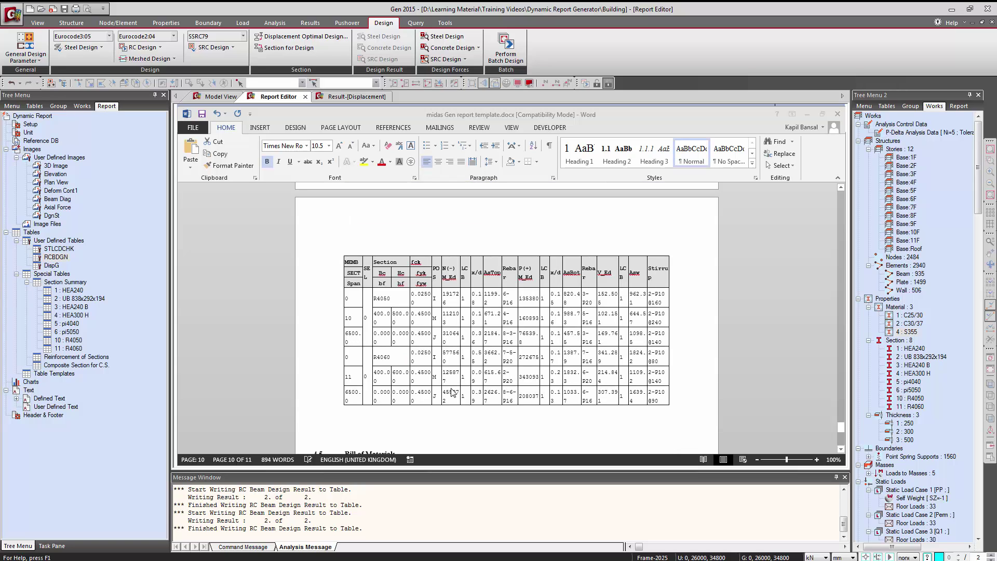
Place the text cursor below heading 4.5 Bill of Materials and expand the Defined Text items of the dynamic report
{"action": "scroll", "coordinate": [452, 421], "scroll_direction": "down", "scroll_amount": 5}
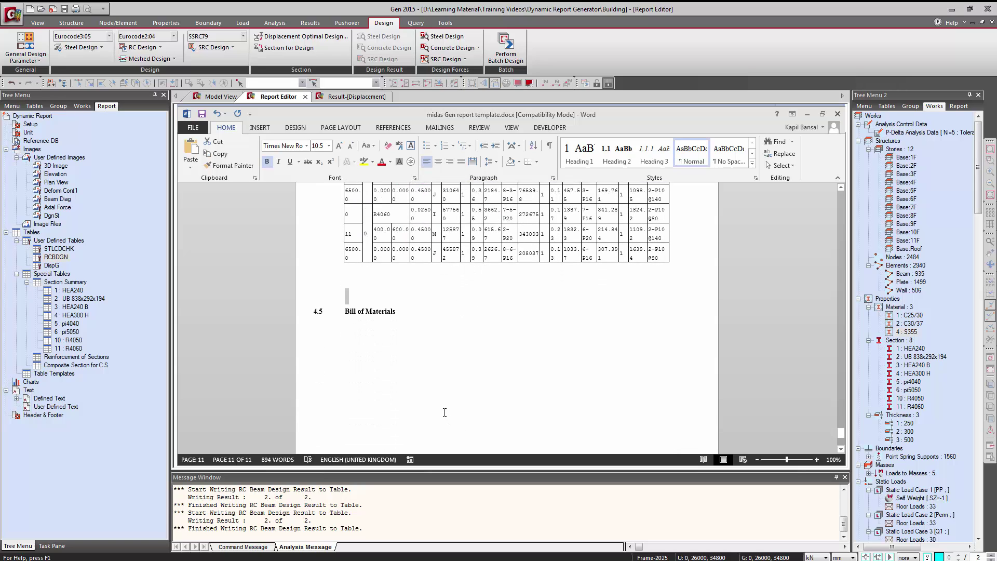
{"action": "left_click", "coordinate": [391, 342]}
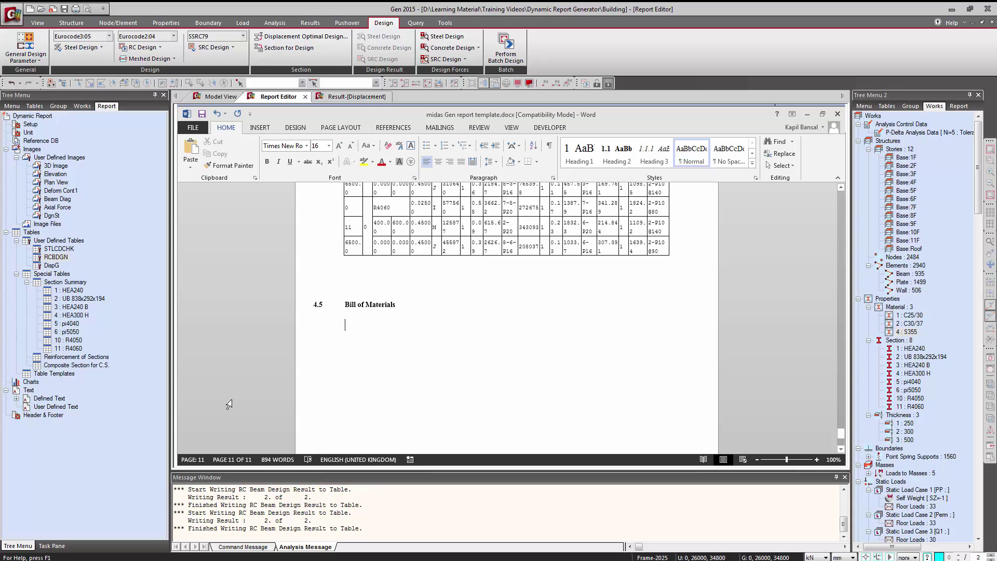
{"action": "left_click", "coordinate": [16, 399]}
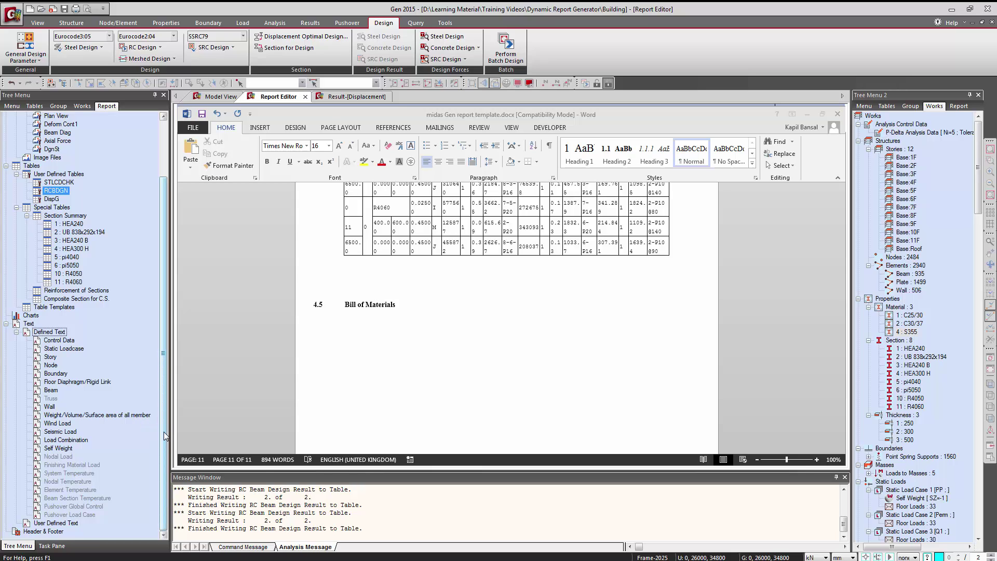
Generate the bill of material text output with all five BOM outputs selected and close the resulting file
{"action": "left_click", "coordinate": [446, 23]}
{"action": "left_click", "coordinate": [230, 41]}
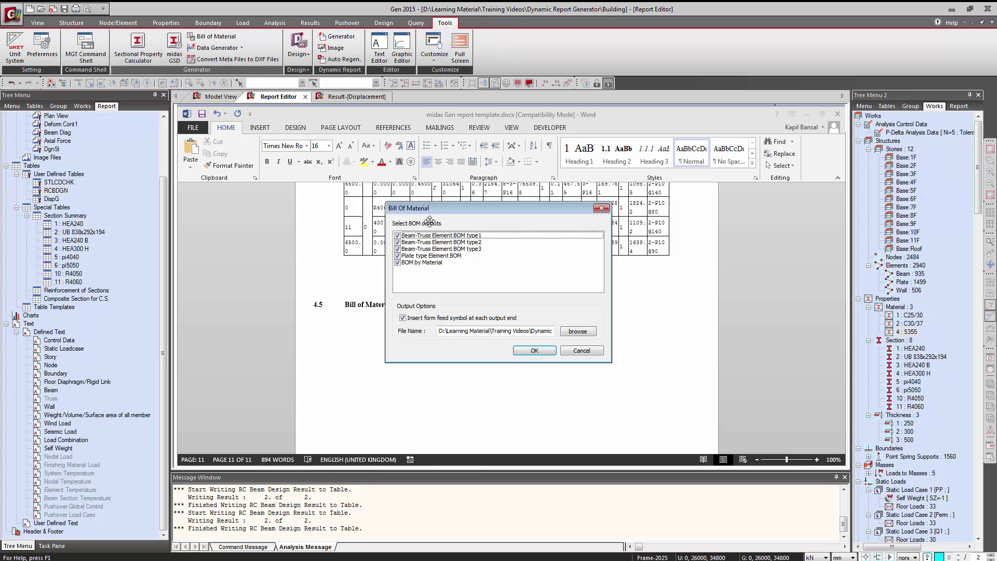
{"action": "left_click", "coordinate": [530, 353]}
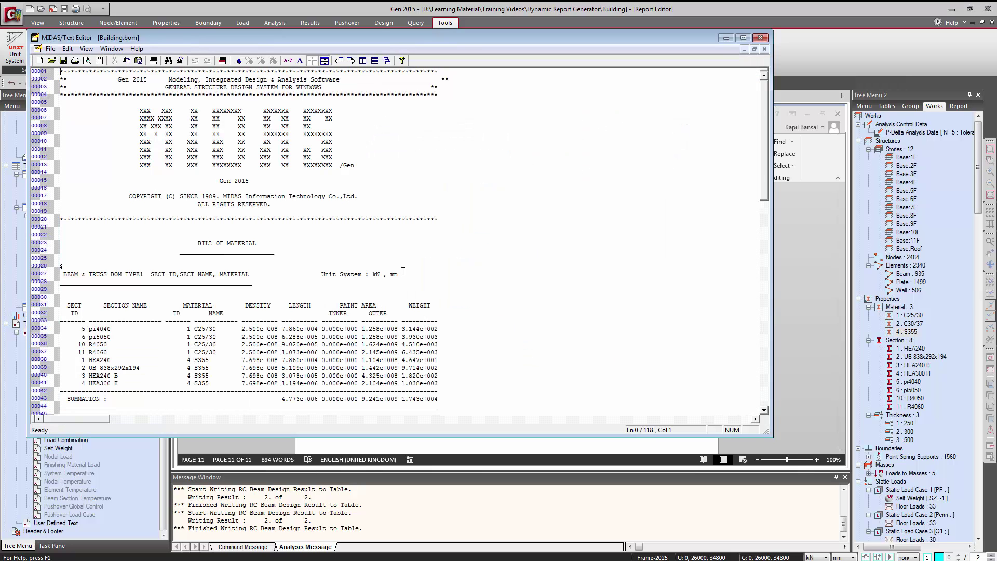
{"action": "left_click", "coordinate": [761, 37]}
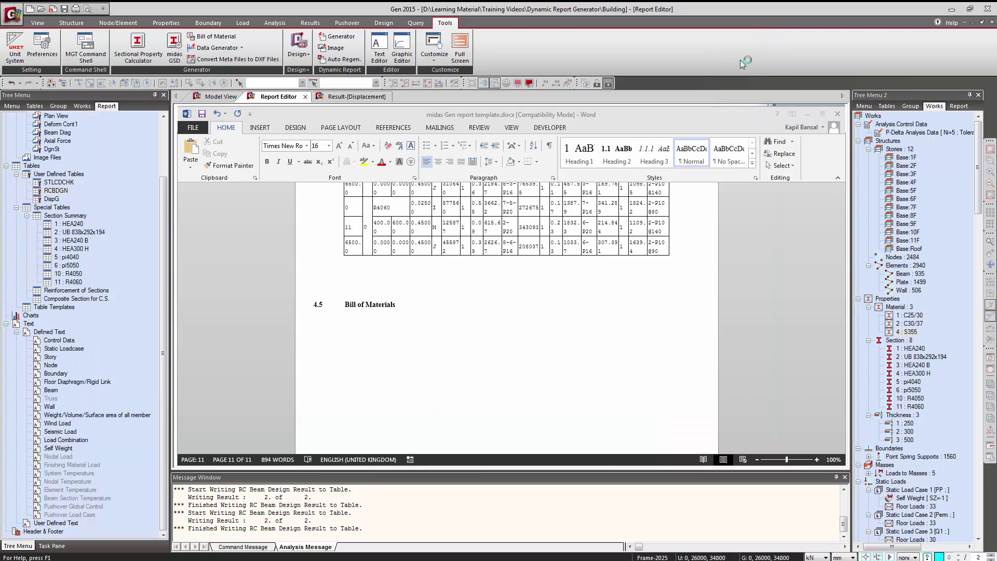
Insert the defined text Weight/Volume/Surface area of all member into the report under heading 4.5 Bill of Materials
{"action": "left_click", "coordinate": [418, 338]}
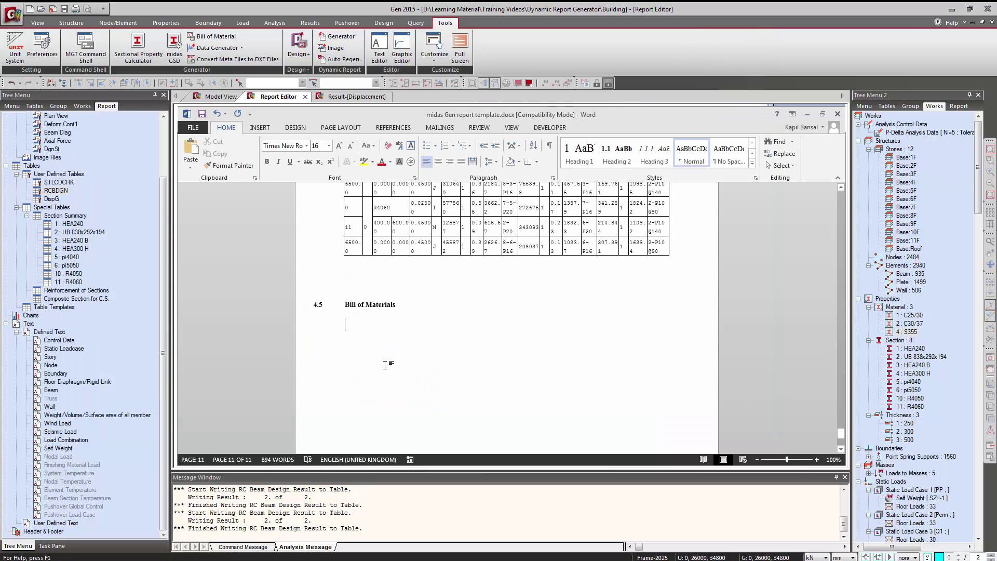
{"action": "left_click", "coordinate": [164, 327]}
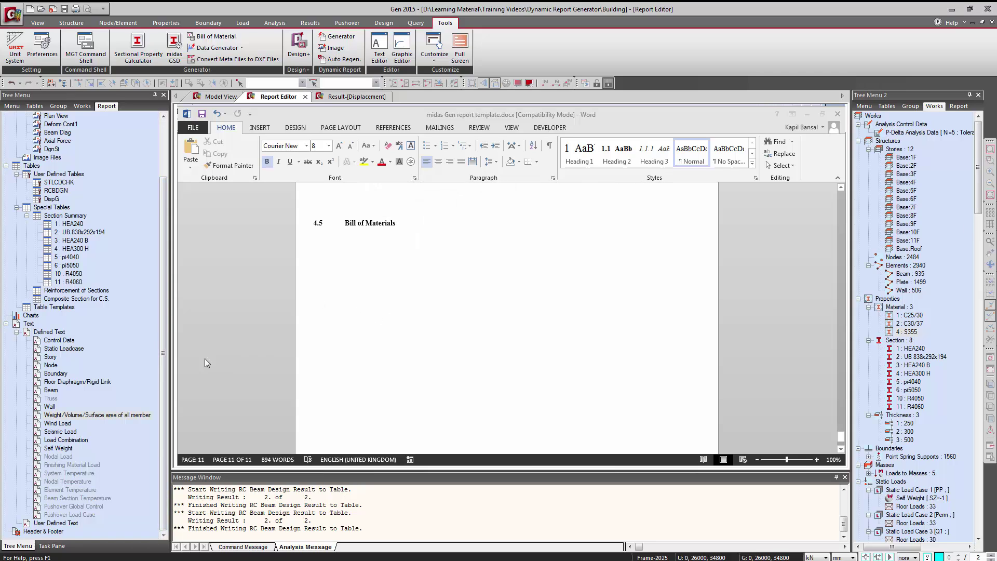
{"action": "left_click_drag", "start_coordinate": [89, 417], "coordinate": [364, 292]}
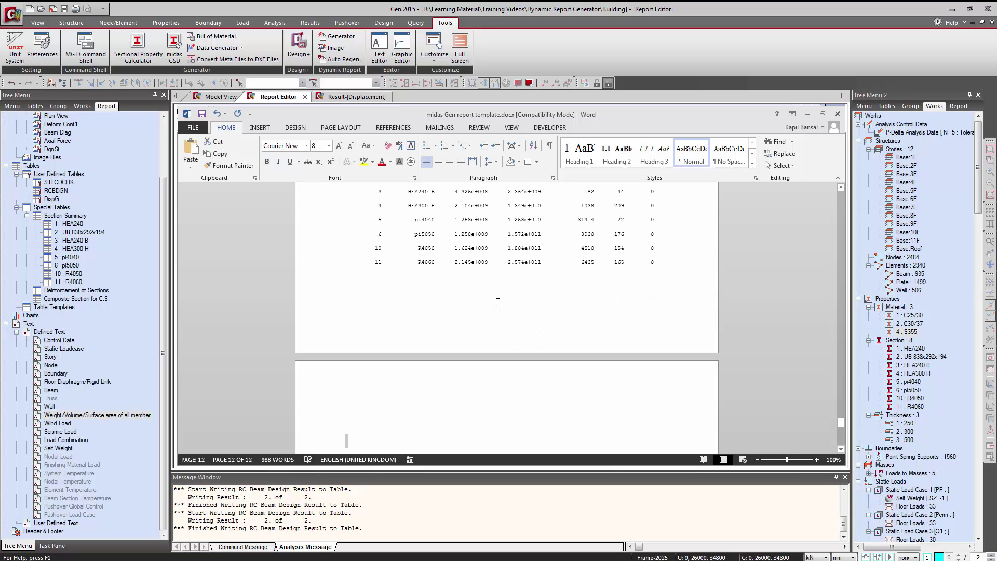
Start saving a copy of the report in the Dynamic Report Generator folder with PDF as the file type
{"action": "left_click_drag", "start_coordinate": [838, 422], "coordinate": [824, 191]}
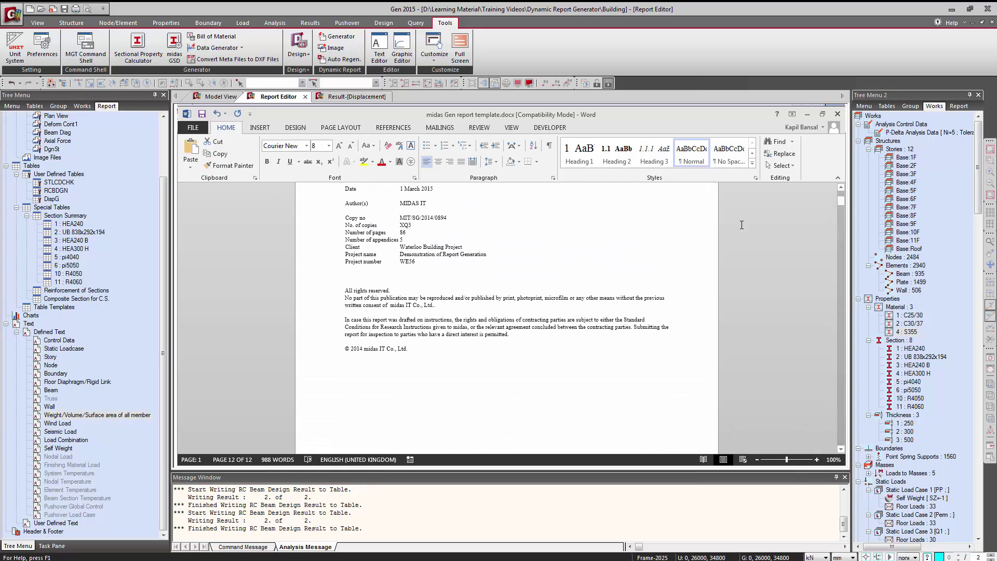
{"action": "left_click", "coordinate": [193, 128]}
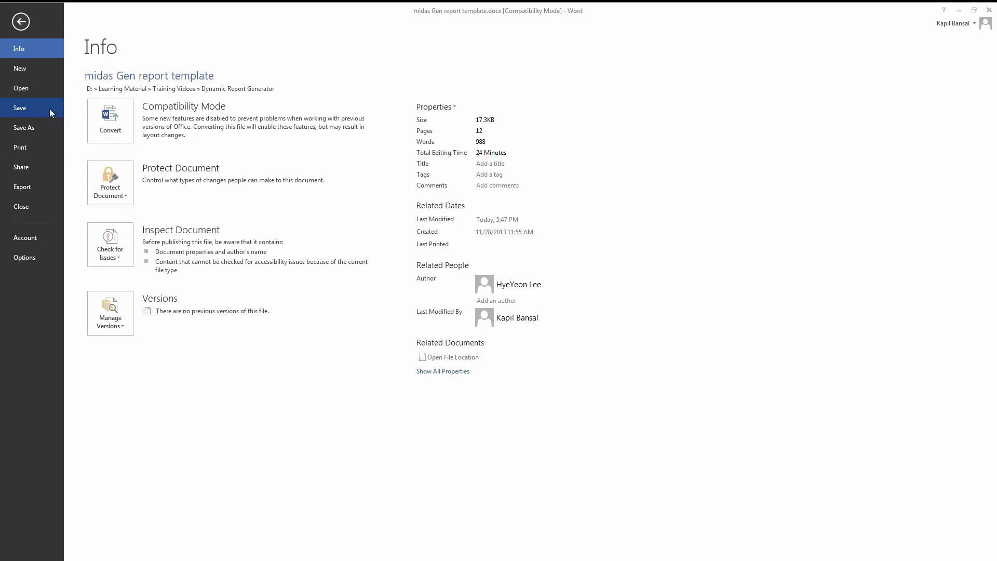
{"action": "left_click", "coordinate": [27, 128]}
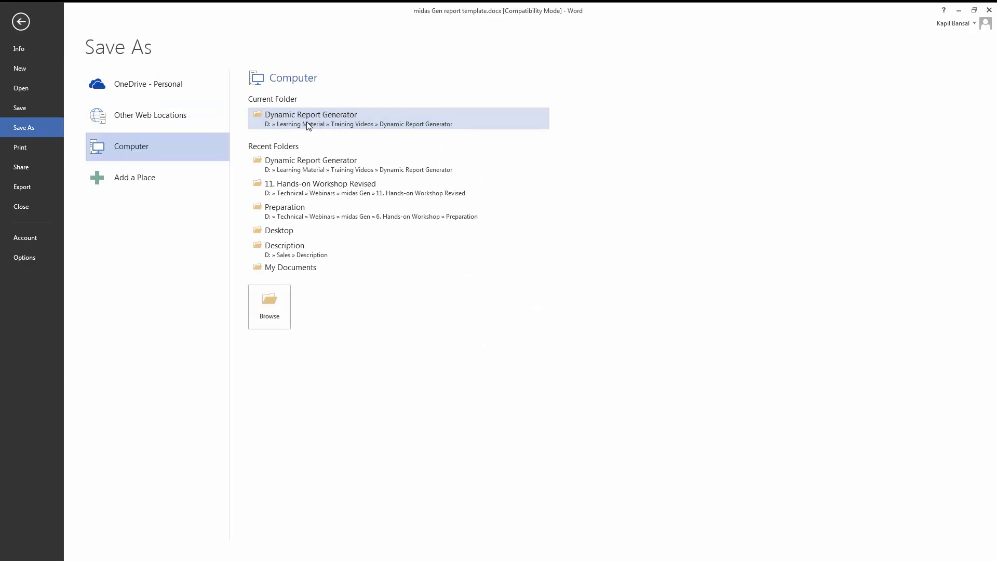
{"action": "left_click", "coordinate": [307, 121]}
{"action": "left_click", "coordinate": [204, 280]}
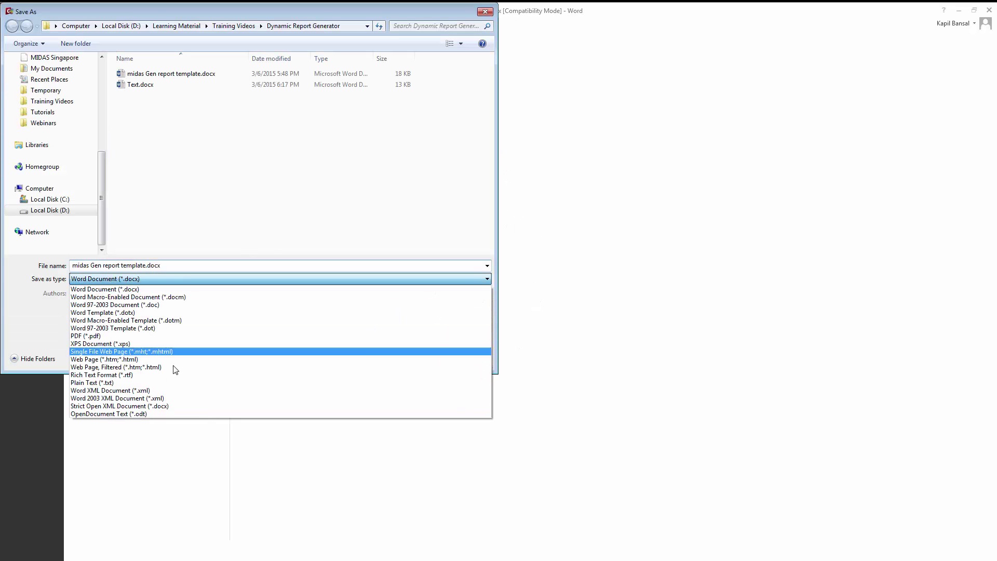
{"action": "left_click", "coordinate": [155, 336]}
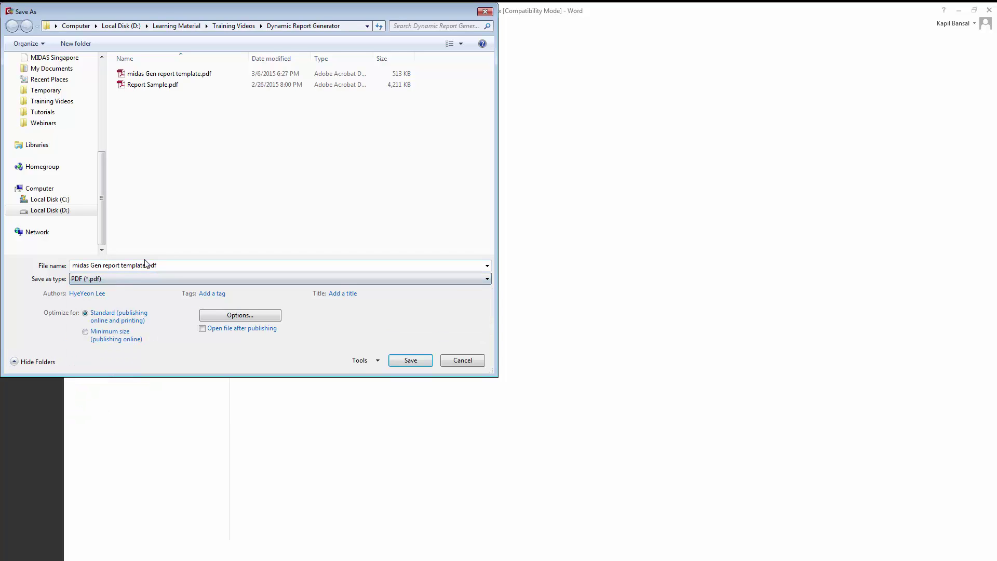
Name the PDF copy Original Report and save it
{"action": "left_click", "coordinate": [167, 267]}
{"action": "key", "text": "shift+Left"}
{"action": "key", "text": "shift+Left"}
{"action": "key", "text": "shift+Left"}
{"action": "key", "text": "shift+Left"}
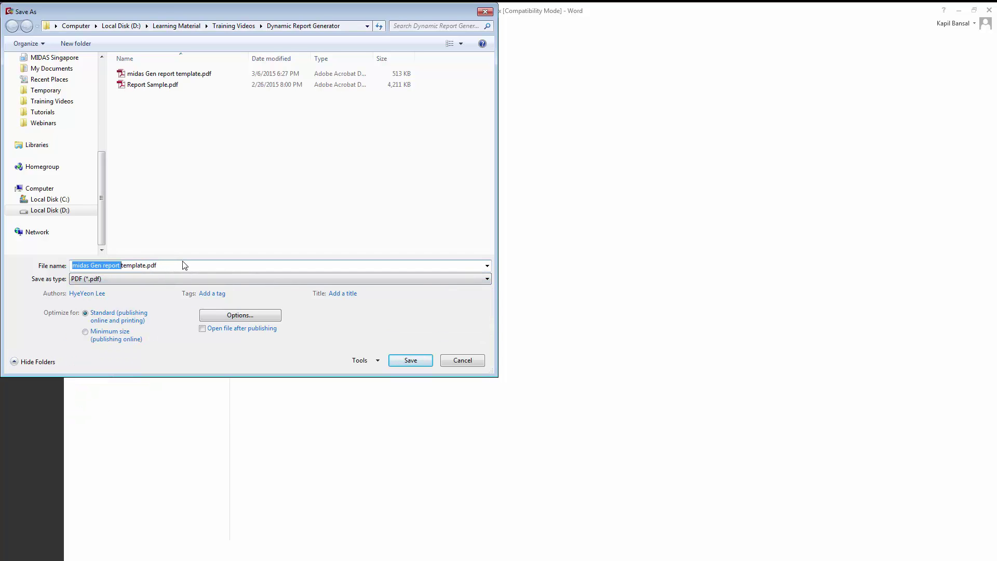
{"action": "type", "text": "Original Reo"}
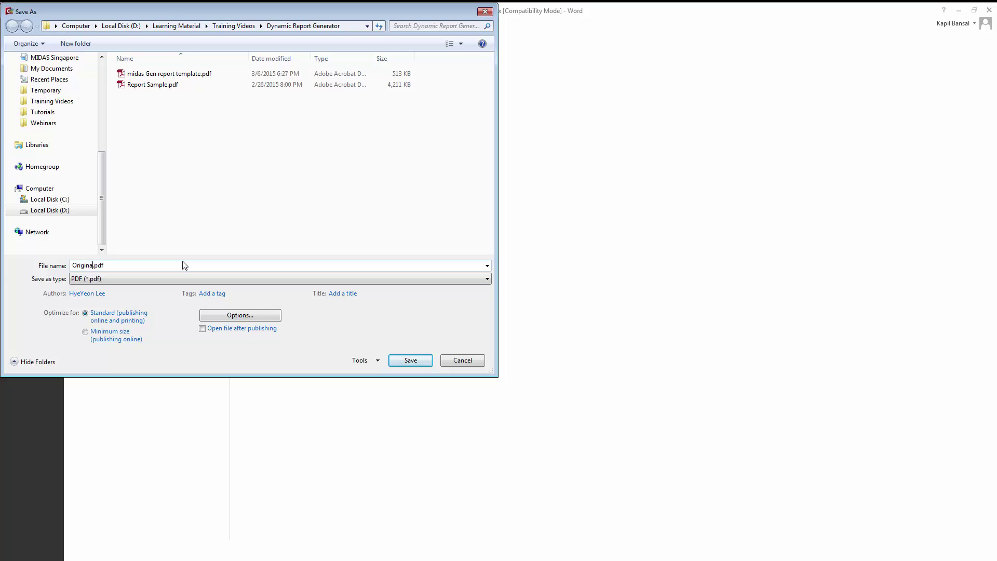
{"action": "key", "text": "BackSpace"}
{"action": "type", "text": "port"}
{"action": "key", "text": "Return"}
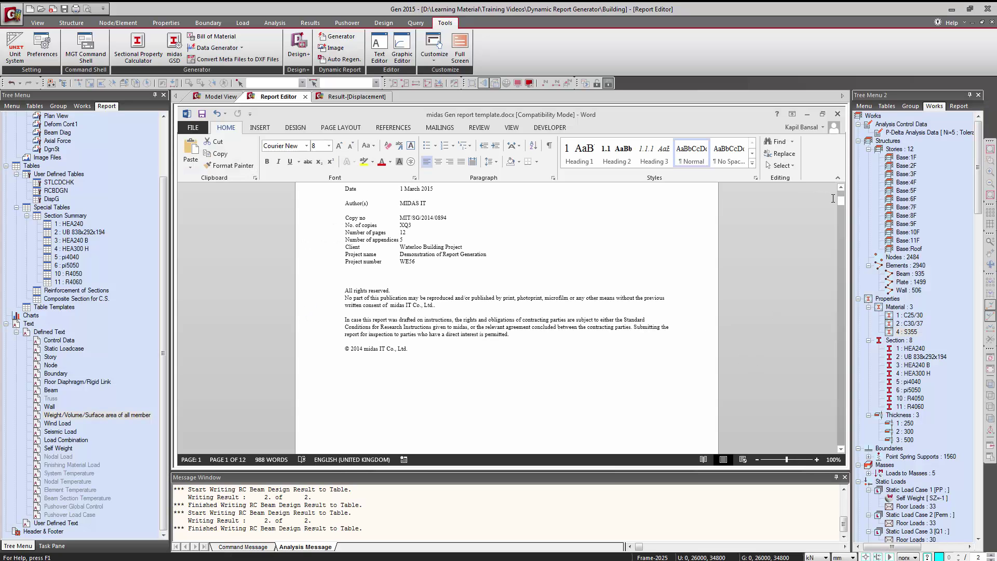
Restore the initial full-building model view, turn off perspective, and show the building in side elevation
{"action": "left_click", "coordinate": [221, 97]}
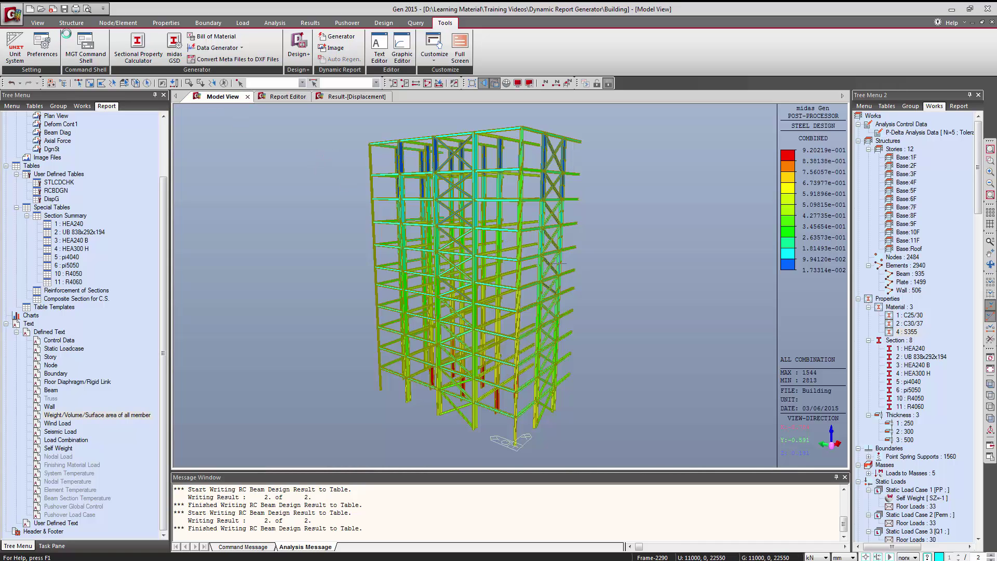
{"action": "left_click", "coordinate": [44, 24]}
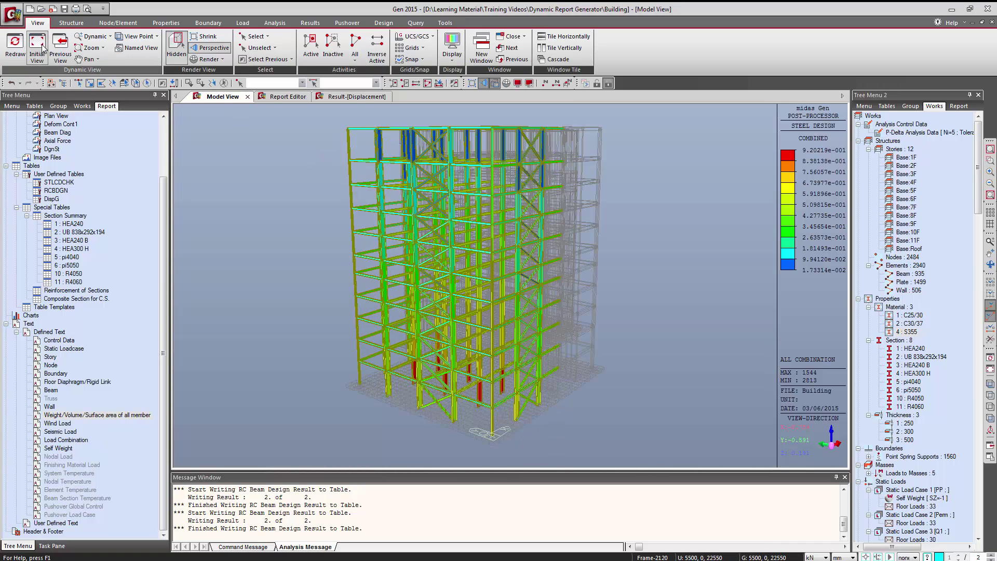
{"action": "left_click", "coordinate": [990, 420]}
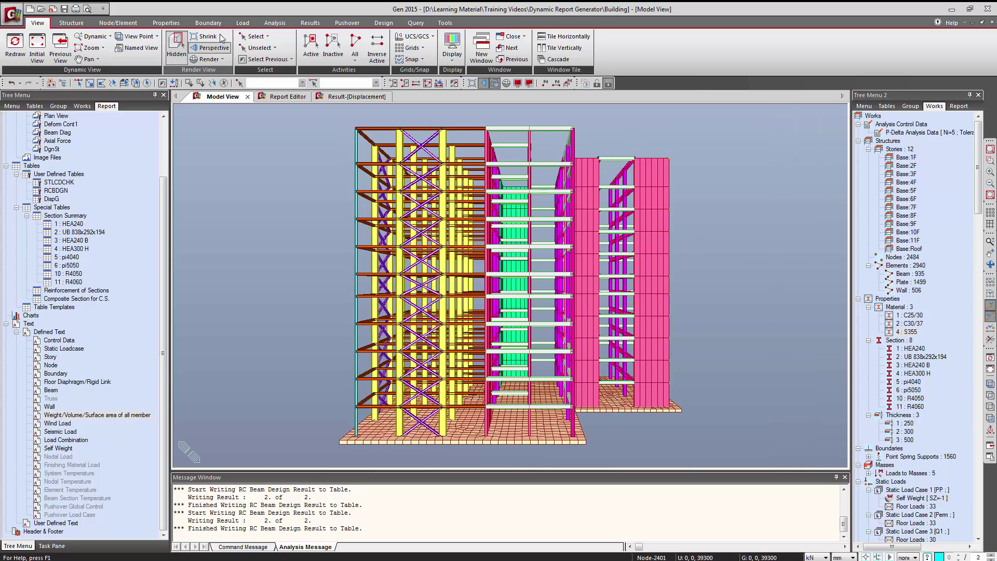
{"action": "left_click", "coordinate": [210, 47]}
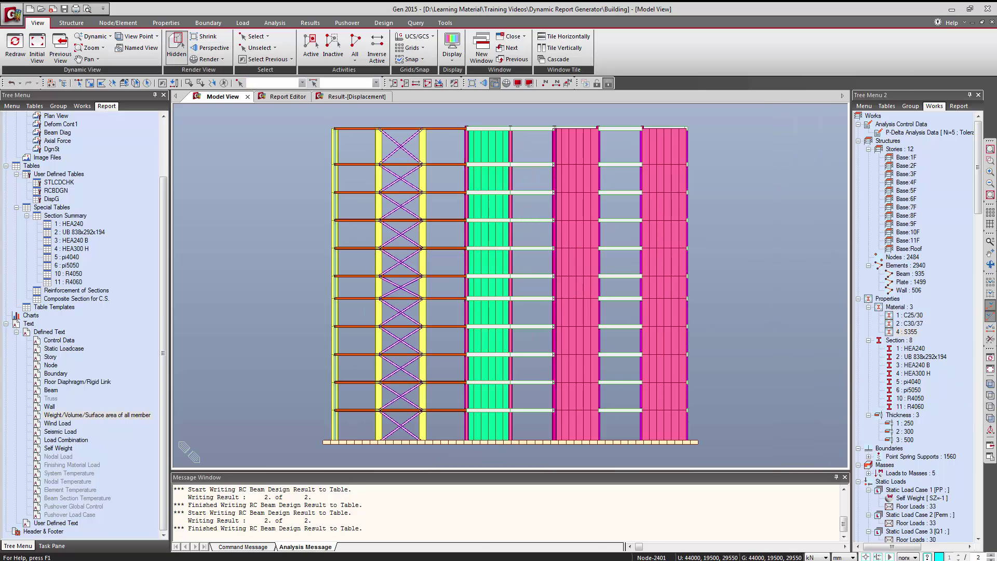
{"action": "left_click", "coordinate": [991, 384]}
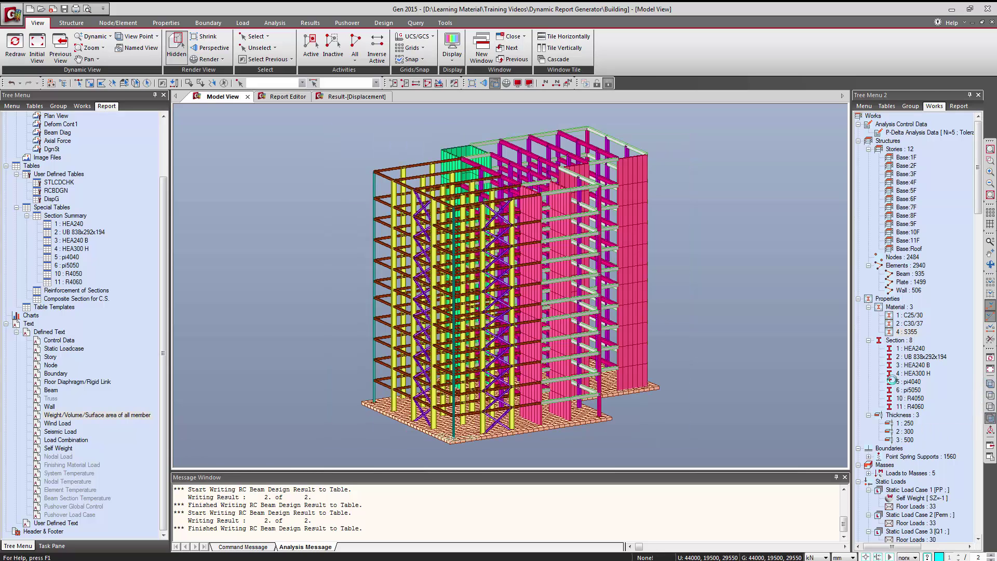
{"action": "left_click", "coordinate": [990, 418]}
Delete the top-storey members of the steel-framed part of the building and show the model in isometric view
{"action": "left_click", "coordinate": [89, 83]}
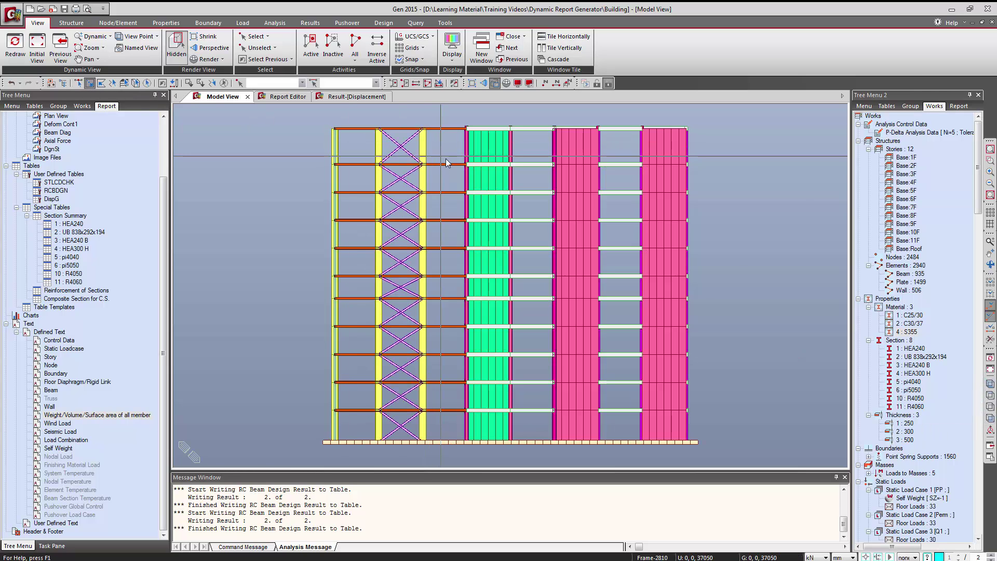
{"action": "left_click_drag", "start_coordinate": [306, 109], "coordinate": [295, 111]}
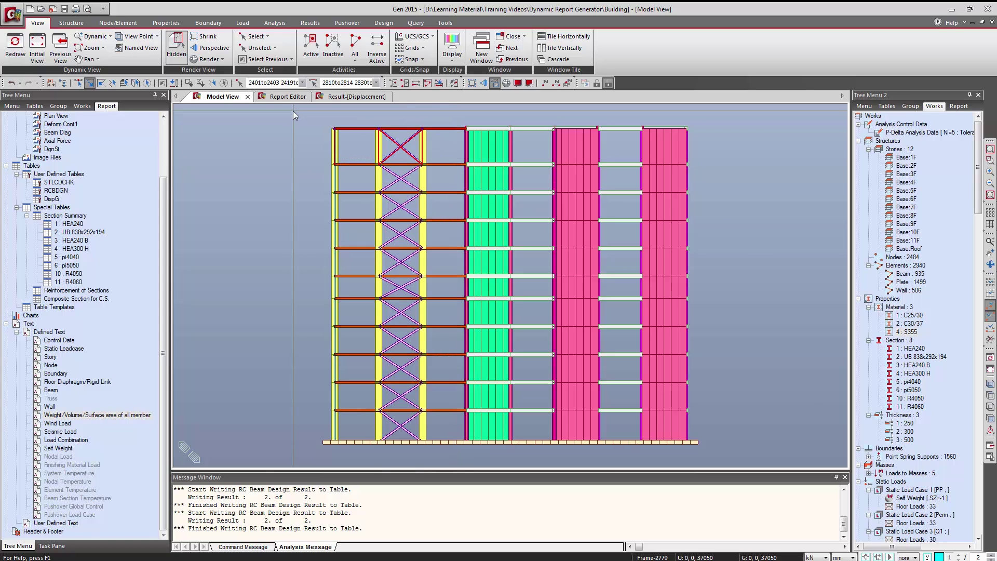
{"action": "key", "text": "Delete"}
{"action": "left_click", "coordinate": [510, 311]}
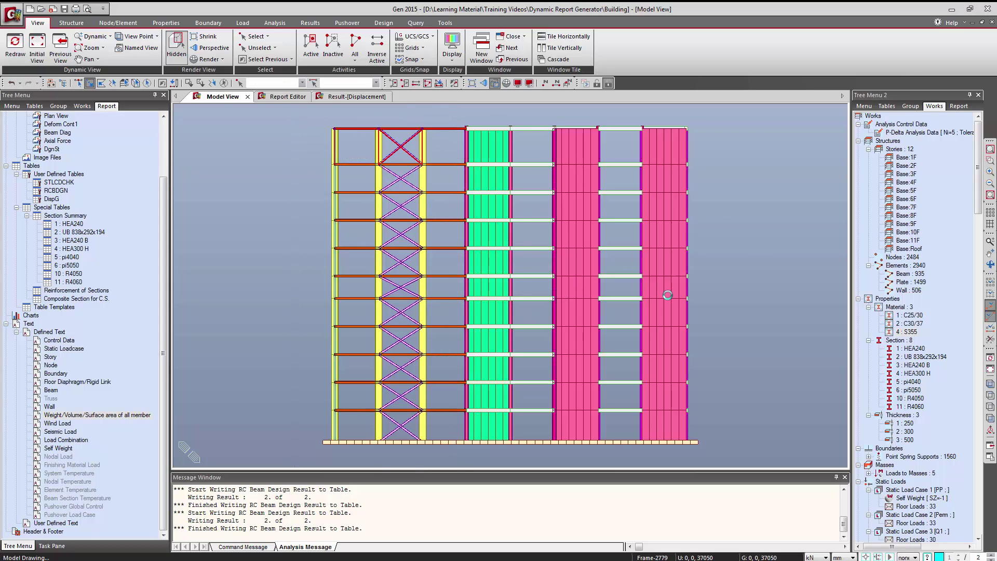
{"action": "left_click", "coordinate": [991, 384]}
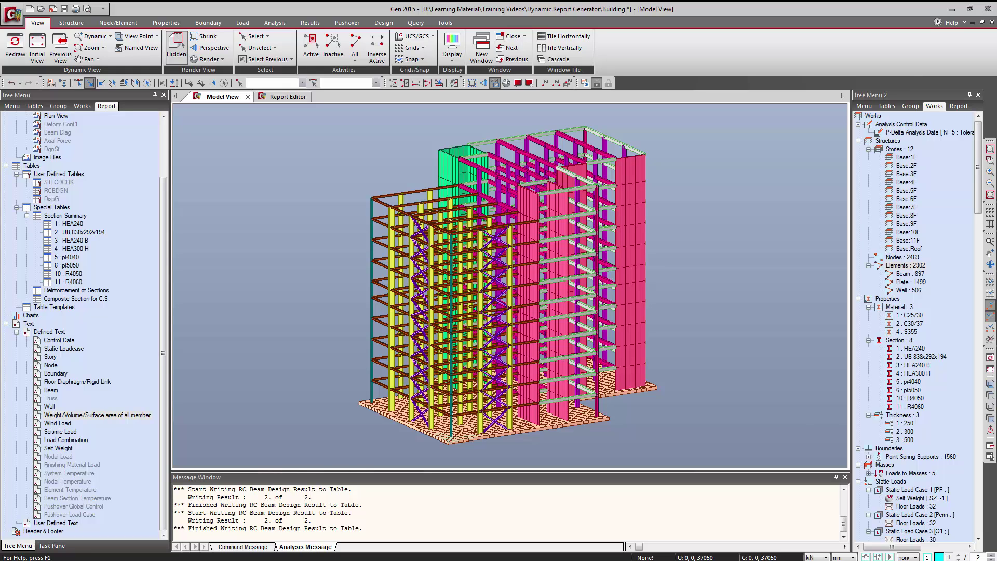
Rerun the analysis of the modified building model and display the Works tree
{"action": "left_click", "coordinate": [584, 85]}
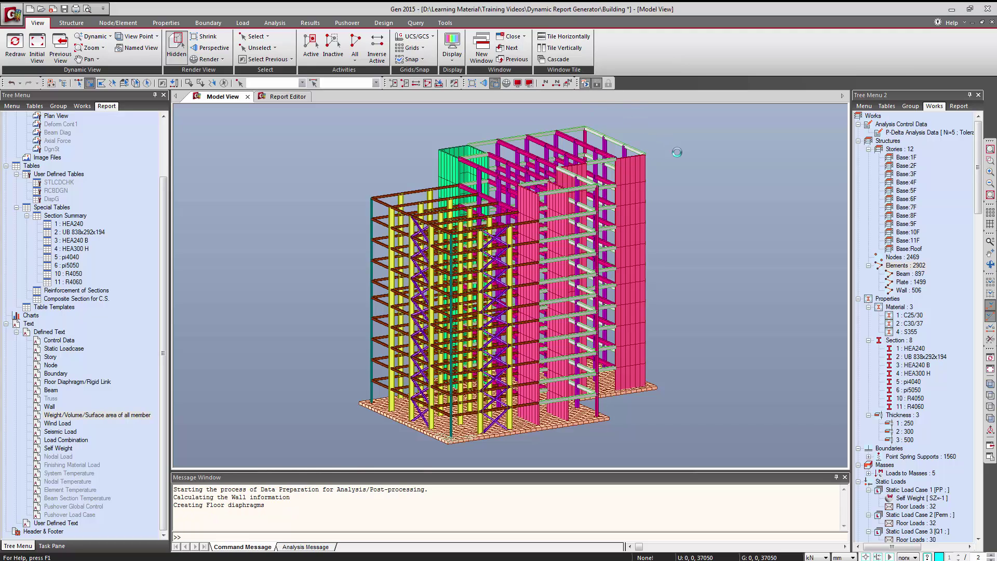
{"action": "left_click", "coordinate": [527, 312]}
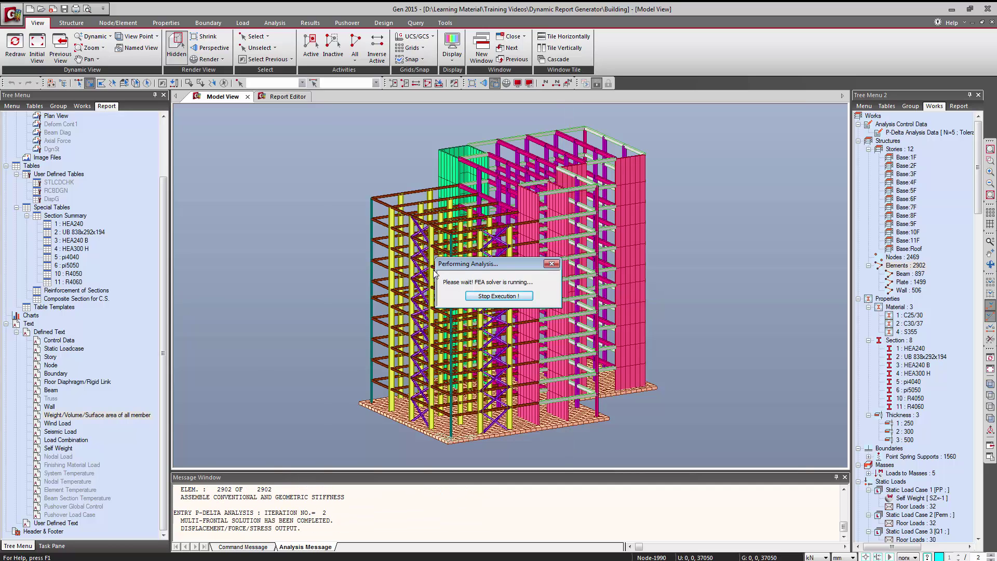
{"action": "left_click", "coordinate": [58, 106]}
{"action": "left_click", "coordinate": [82, 106]}
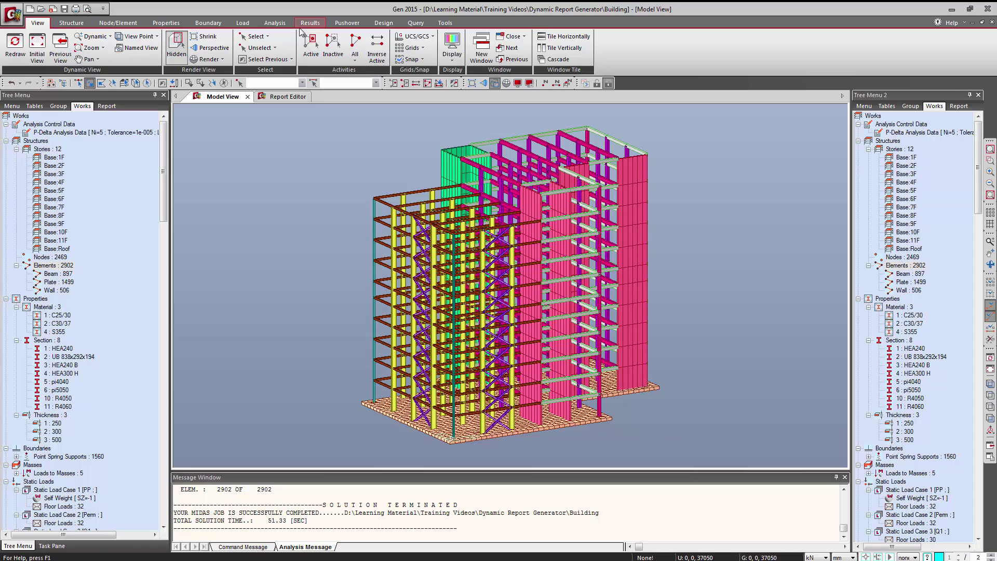
Run the Eurocode3:05 steel code check on the reanalysed model
{"action": "left_click", "coordinate": [383, 23]}
{"action": "left_click", "coordinate": [79, 47]}
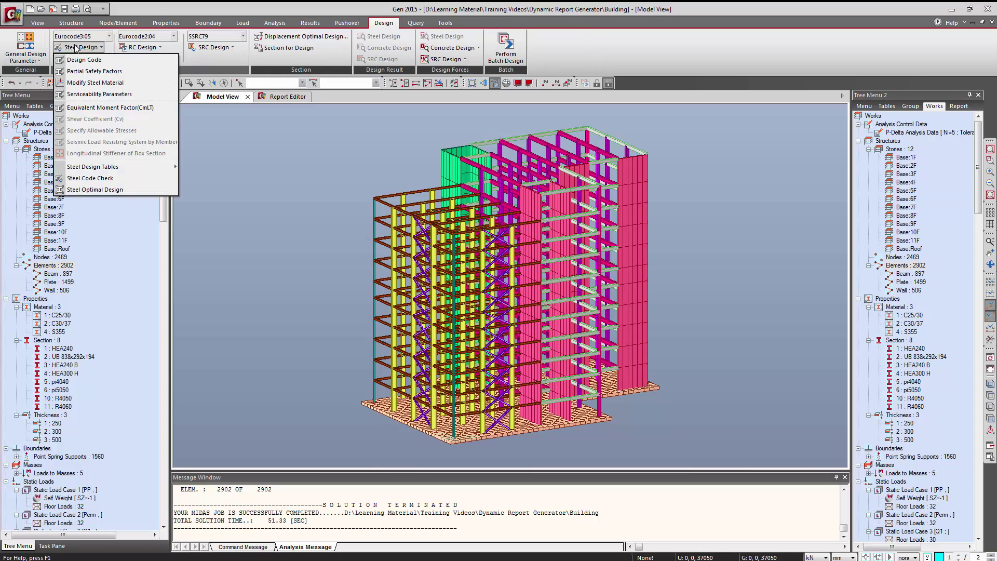
{"action": "left_click", "coordinate": [116, 178]}
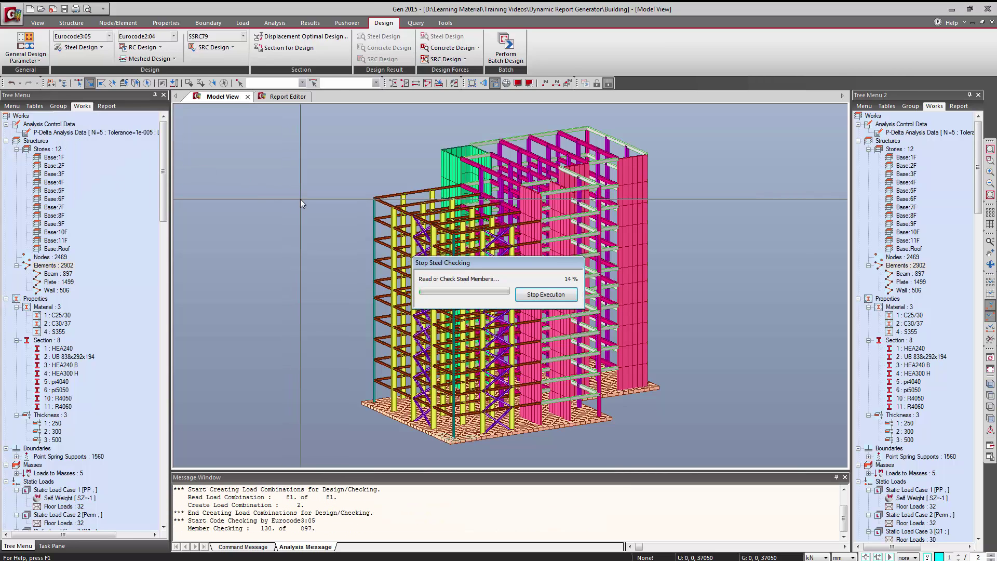
Run the Eurocode2:04 concrete beam design and close the steel check and beam design result dialogs
{"action": "left_click", "coordinate": [154, 51]}
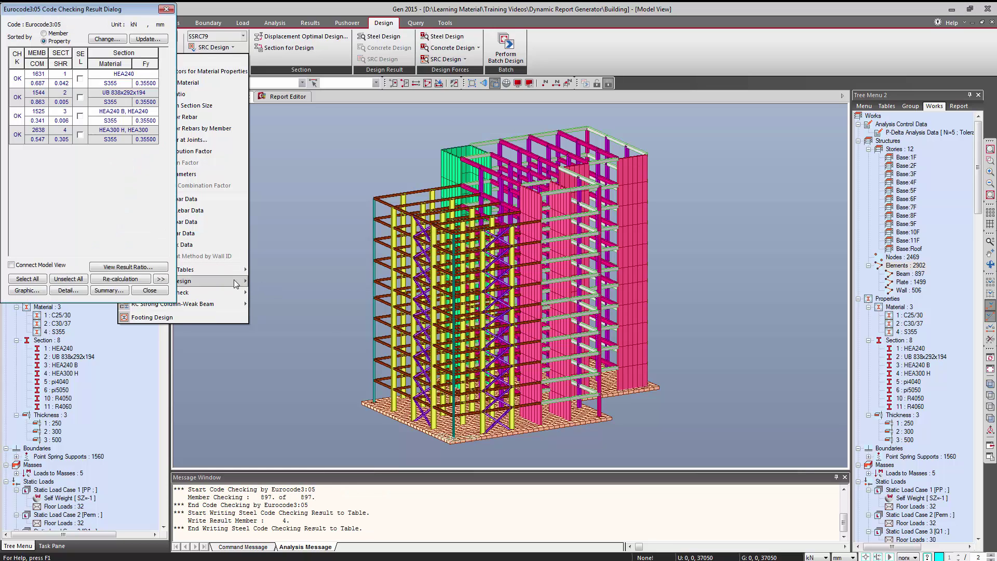
{"action": "mouse_move", "coordinate": [233, 283]}
{"action": "left_click", "coordinate": [271, 282]}
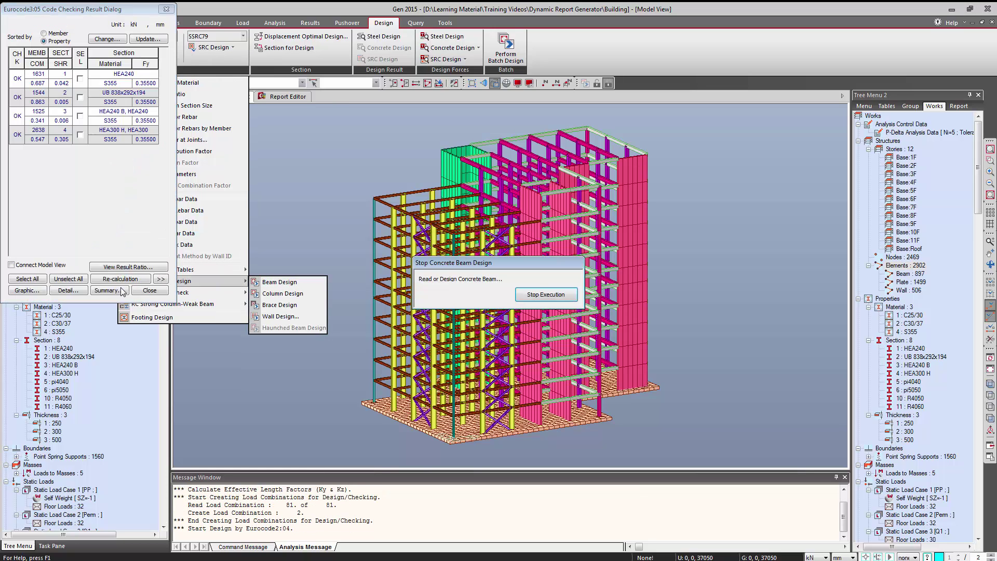
{"action": "left_click", "coordinate": [148, 291]}
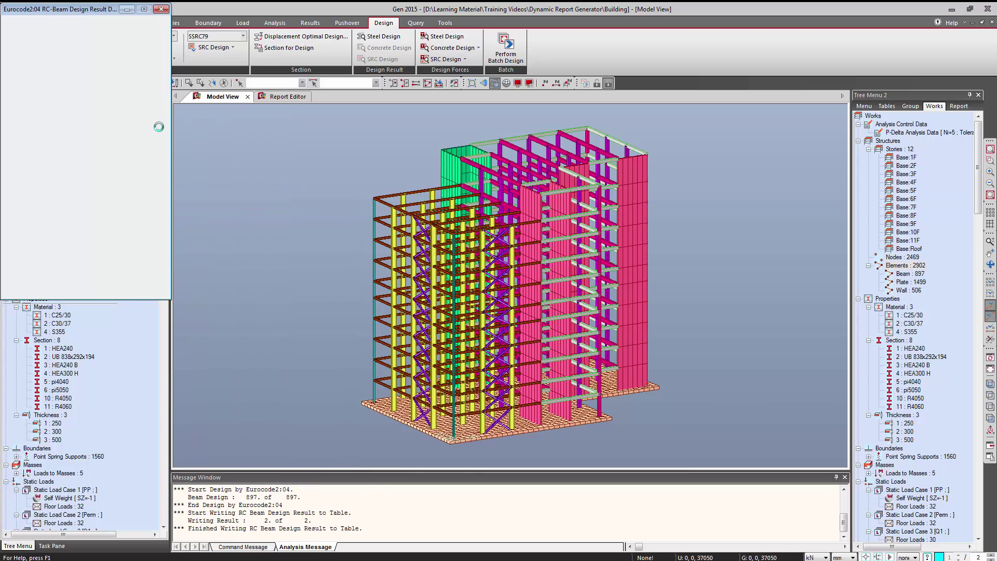
{"action": "left_click", "coordinate": [134, 289]}
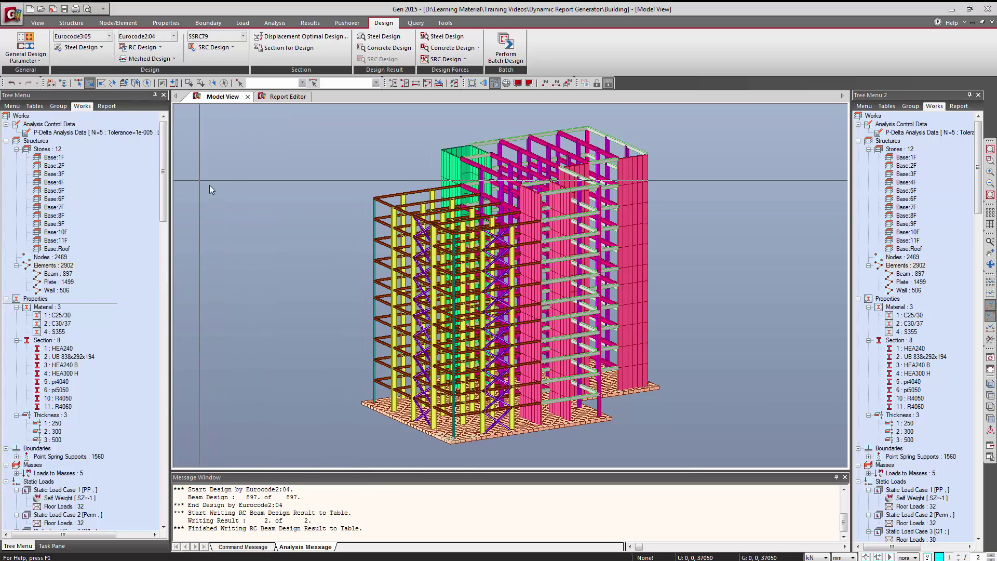
Show the Figure 1 3D image in the Report Editor and open the Dynamic Report auto regeneration list
{"action": "left_click", "coordinate": [276, 99]}
{"action": "scroll", "coordinate": [421, 265], "scroll_direction": "up", "scroll_amount": 2}
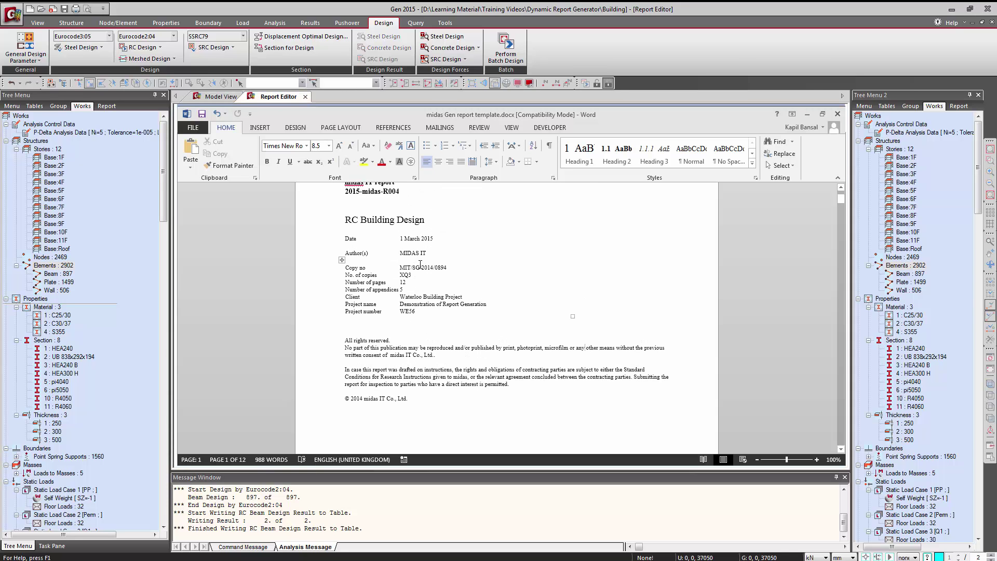
{"action": "scroll", "coordinate": [420, 264], "scroll_direction": "down", "scroll_amount": 15}
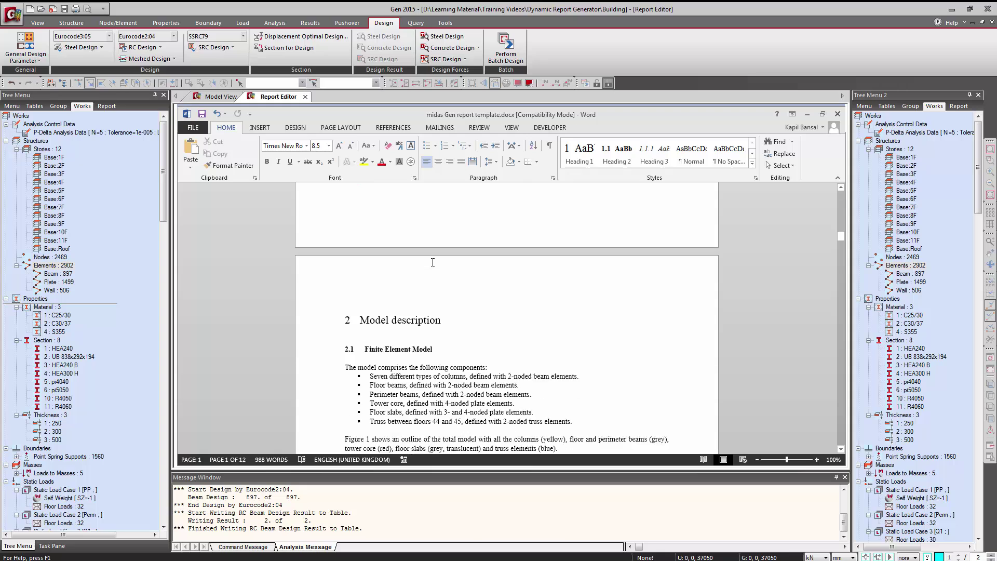
{"action": "scroll", "coordinate": [432, 262], "scroll_direction": "down", "scroll_amount": 8}
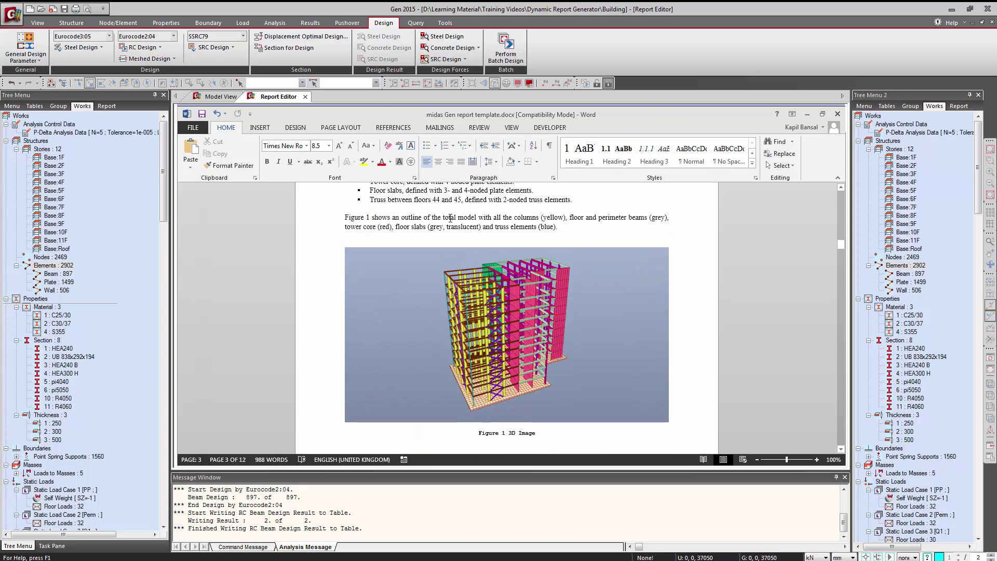
{"action": "left_click", "coordinate": [447, 22]}
{"action": "left_click", "coordinate": [338, 60]}
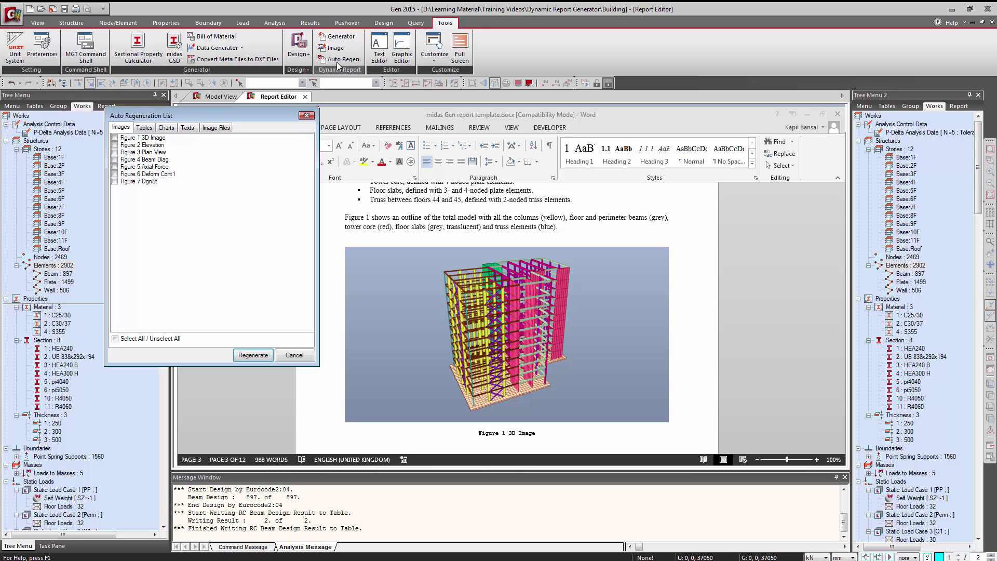
Select all images, tables and the Weight Volume Surface area text for auto regeneration, then regenerate them in the report
{"action": "left_click", "coordinate": [138, 339]}
{"action": "left_click", "coordinate": [145, 128]}
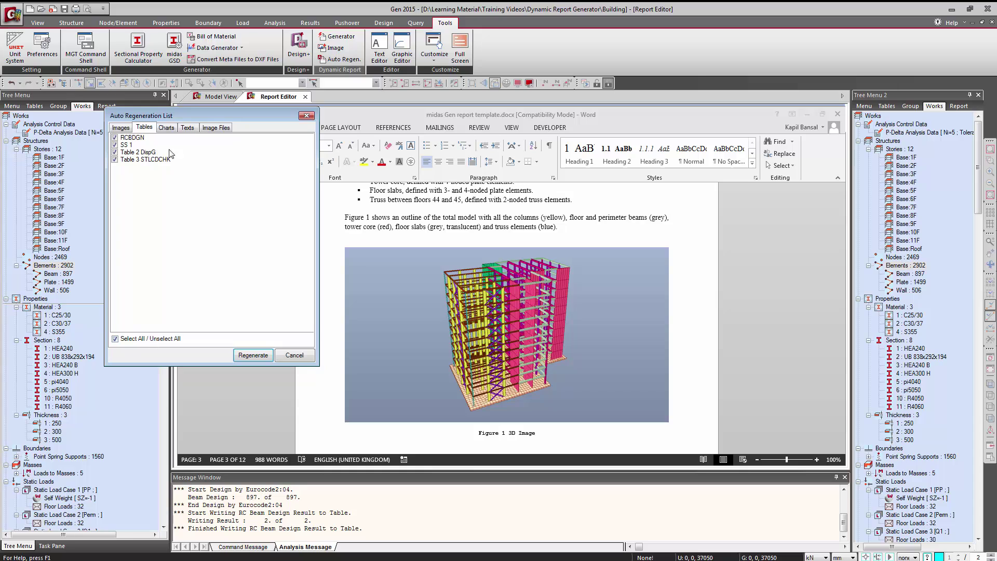
{"action": "left_click", "coordinate": [166, 128]}
{"action": "left_click", "coordinate": [187, 128]}
{"action": "left_click", "coordinate": [215, 128]}
{"action": "left_click", "coordinate": [187, 127]}
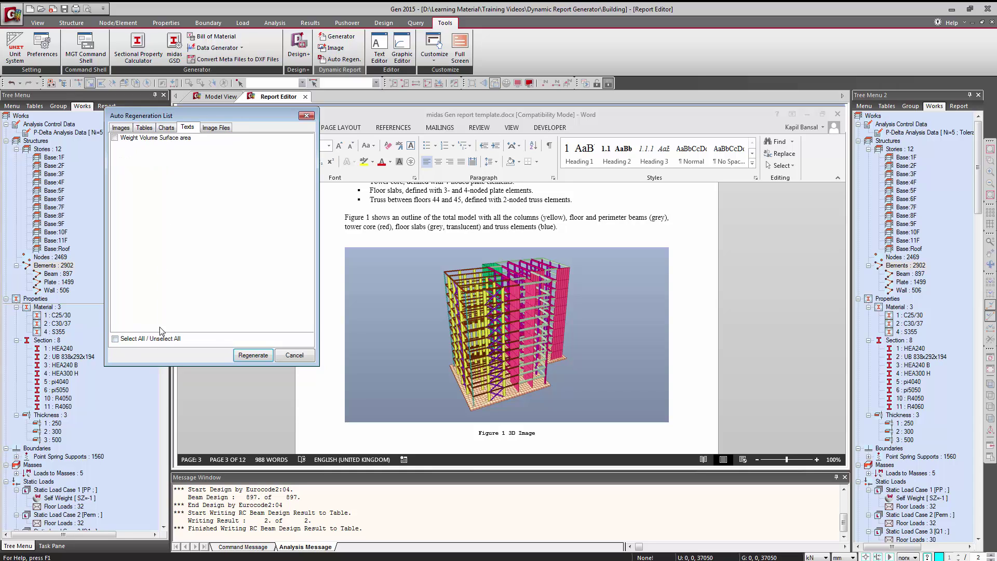
{"action": "left_click", "coordinate": [159, 339]}
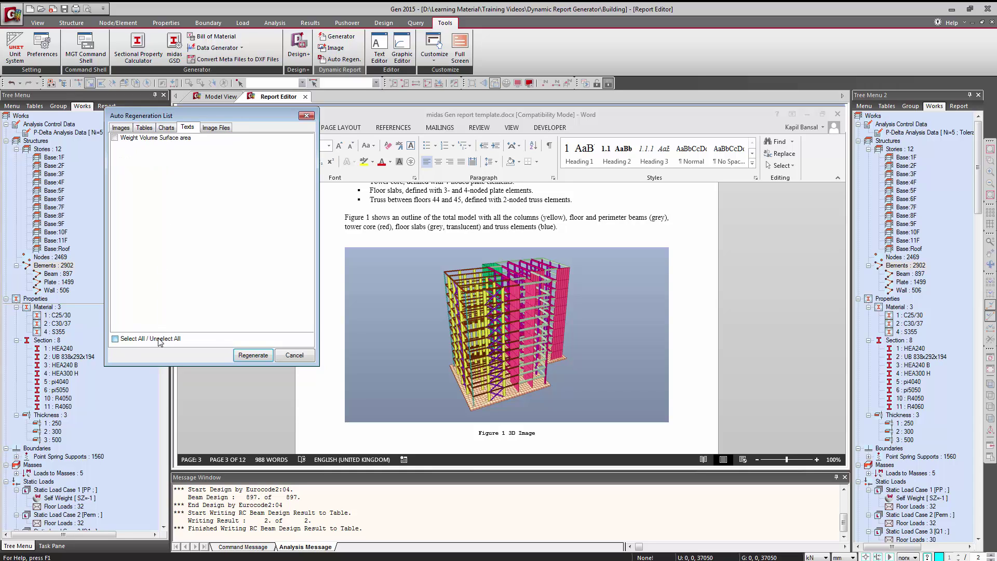
{"action": "left_click", "coordinate": [260, 357]}
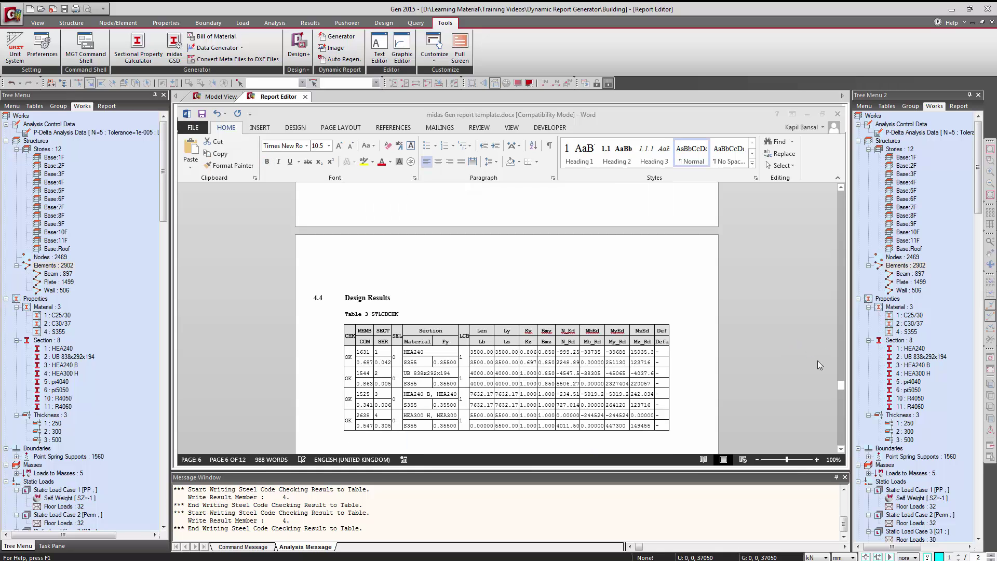
Examine the regenerated report from the introduction through the 3D, elevation and plan figures to the HEA240 section information
{"action": "left_click_drag", "start_coordinate": [840, 385], "coordinate": [828, 197]}
{"action": "scroll", "coordinate": [660, 381], "scroll_direction": "down", "scroll_amount": 15}
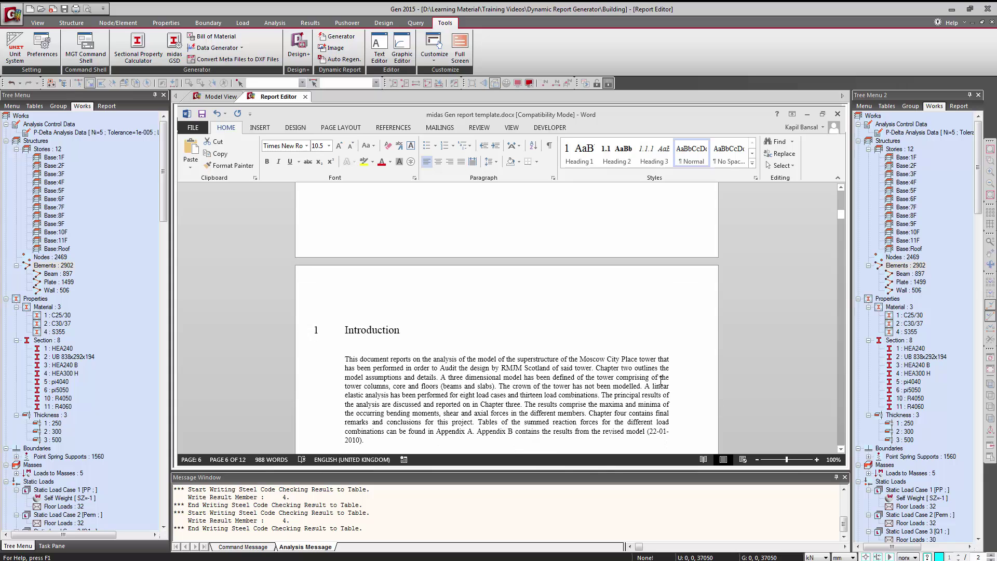
{"action": "scroll", "coordinate": [660, 381], "scroll_direction": "down", "scroll_amount": 5}
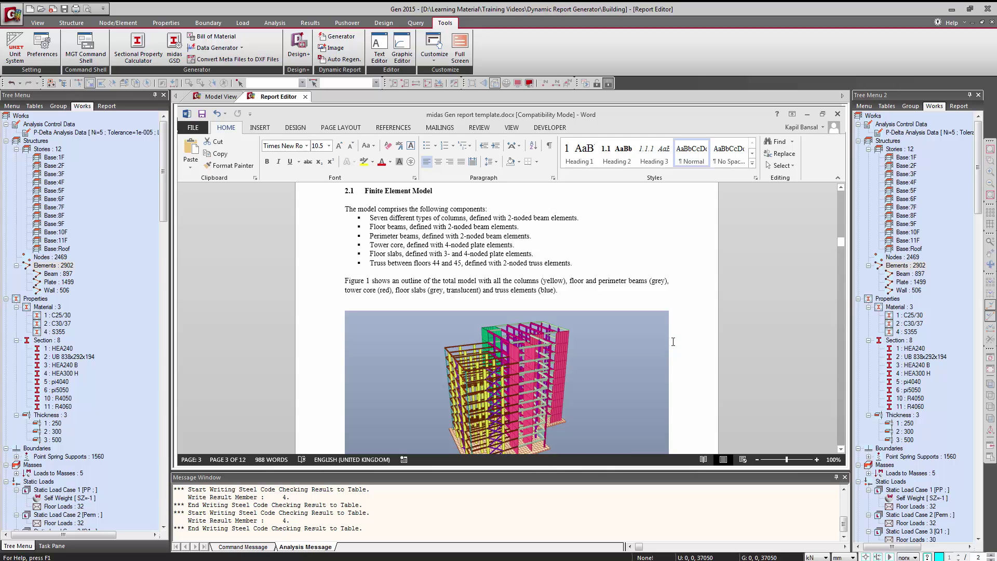
{"action": "scroll", "coordinate": [673, 341], "scroll_direction": "down", "scroll_amount": 7}
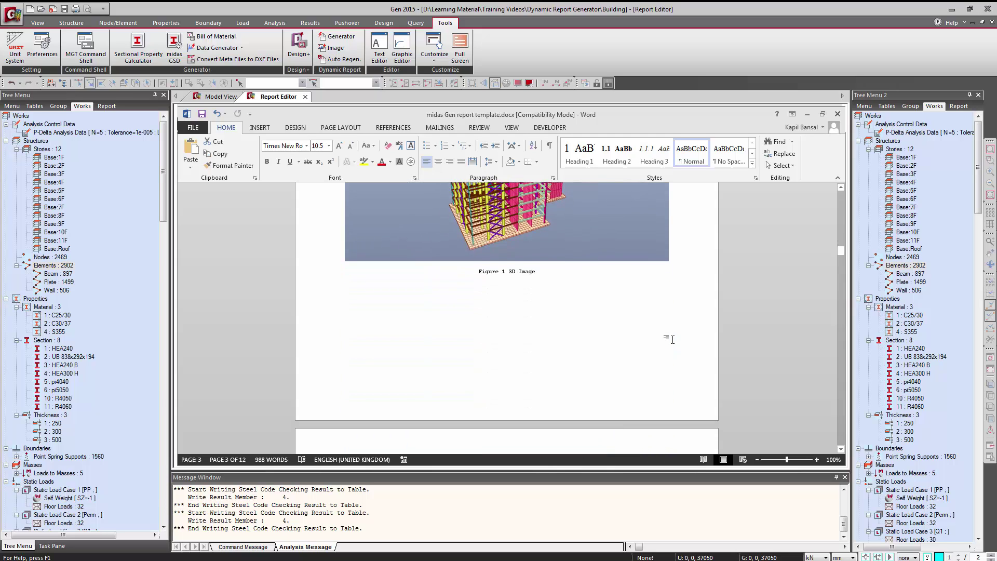
{"action": "scroll", "coordinate": [667, 338], "scroll_direction": "up", "scroll_amount": 4}
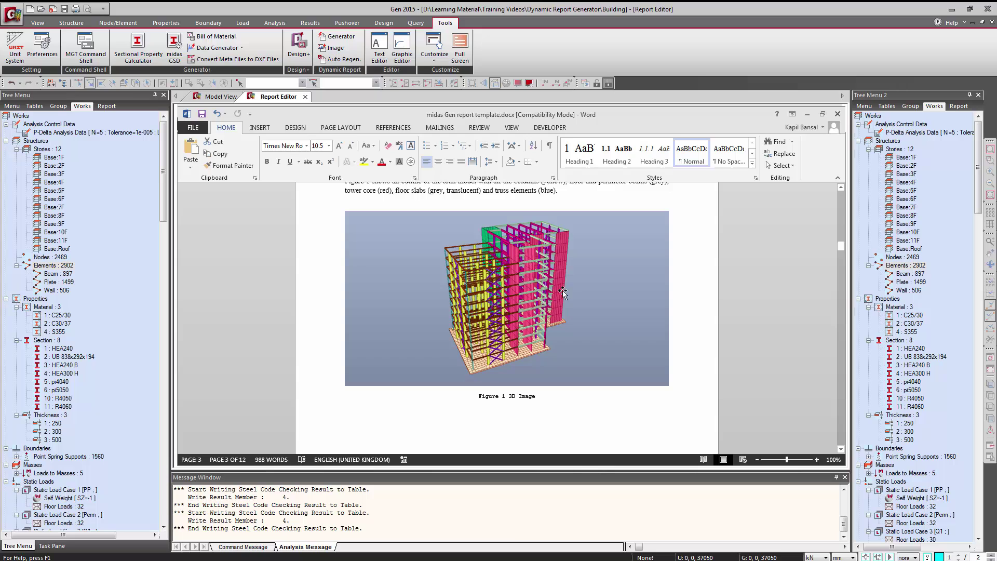
{"action": "scroll", "coordinate": [660, 354], "scroll_direction": "down", "scroll_amount": 10}
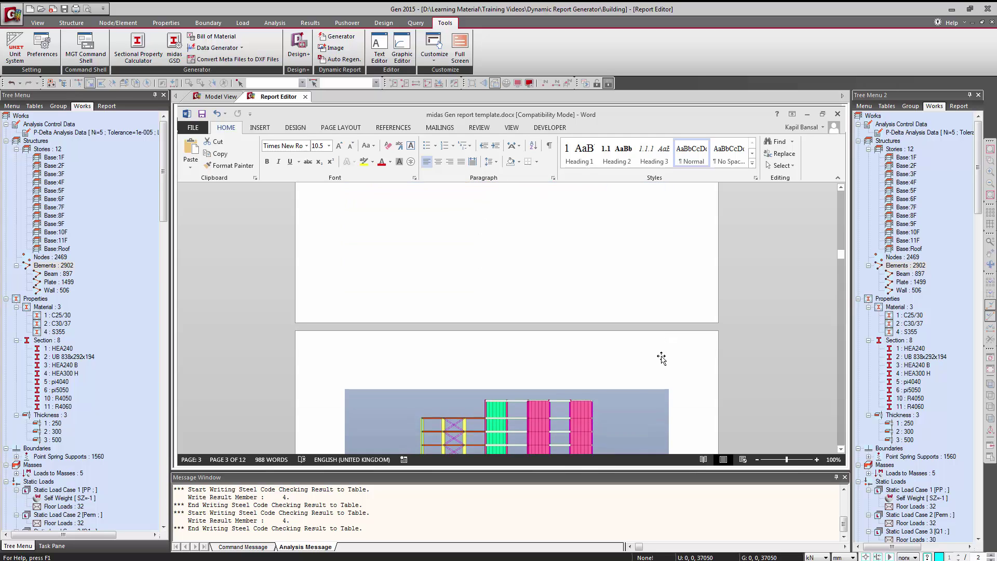
{"action": "scroll", "coordinate": [662, 357], "scroll_direction": "down", "scroll_amount": 2}
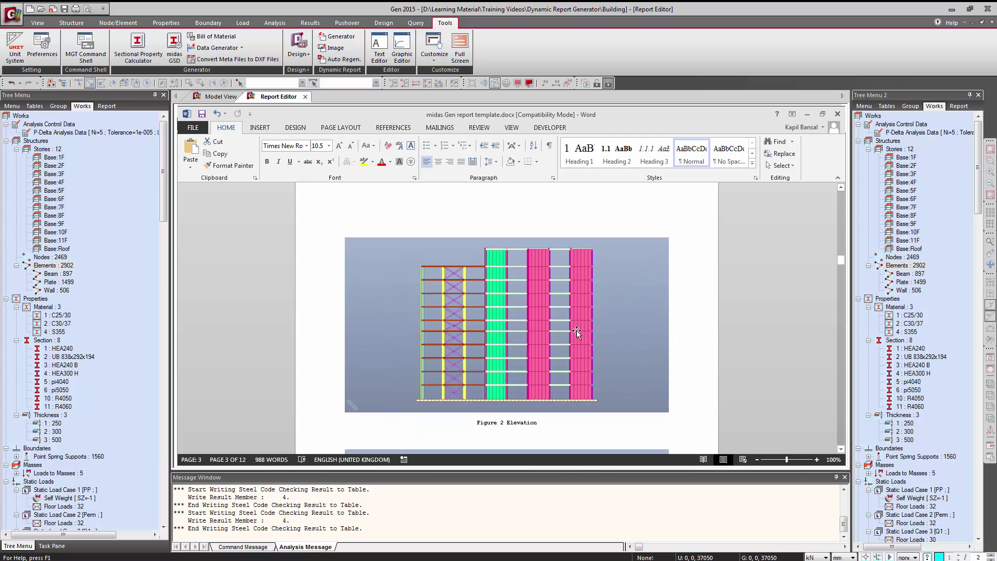
{"action": "scroll", "coordinate": [575, 330], "scroll_direction": "down", "scroll_amount": 6}
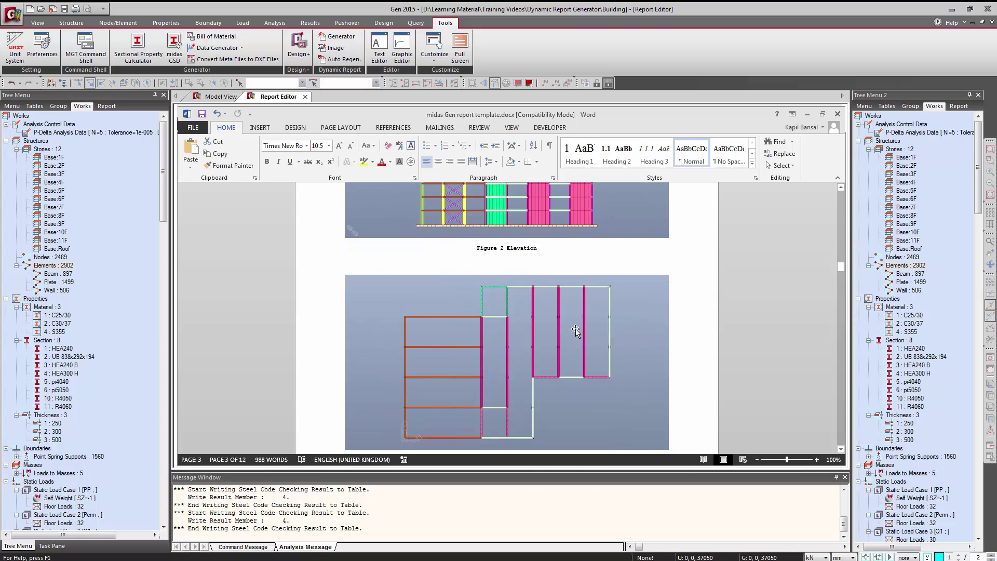
{"action": "scroll", "coordinate": [575, 329], "scroll_direction": "down", "scroll_amount": 15}
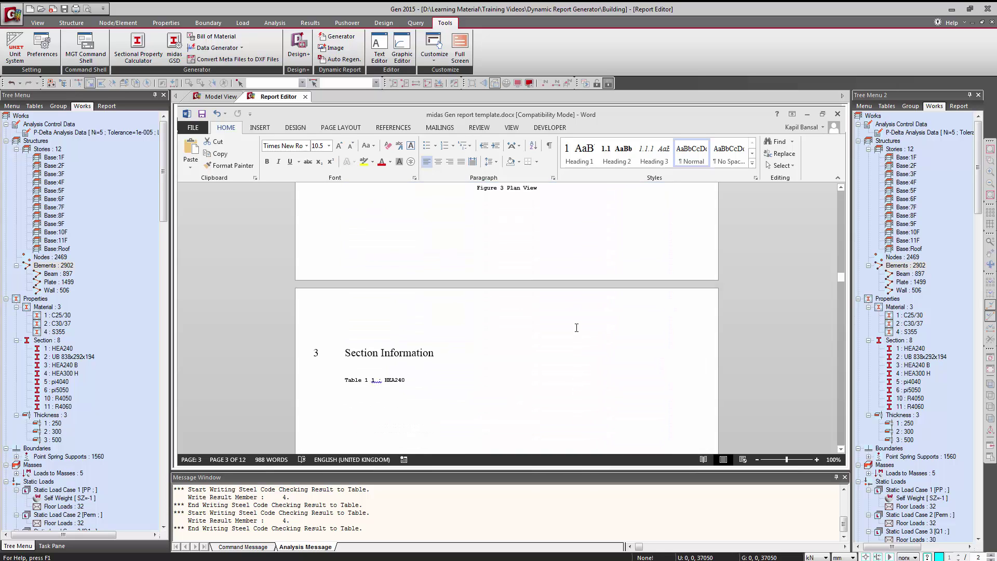
{"action": "scroll", "coordinate": [576, 328], "scroll_direction": "down", "scroll_amount": 5}
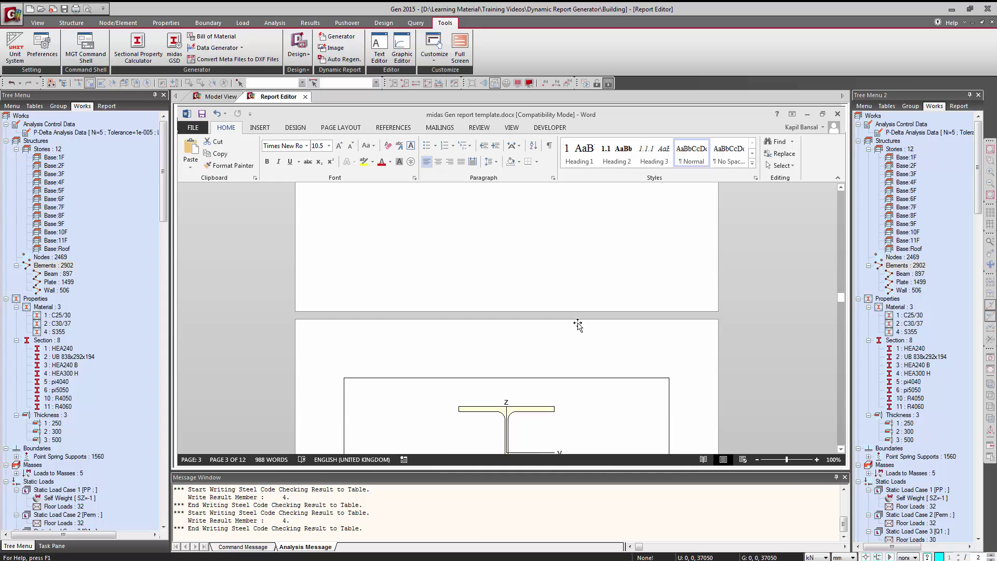
{"action": "scroll", "coordinate": [556, 358], "scroll_direction": "down", "scroll_amount": 3}
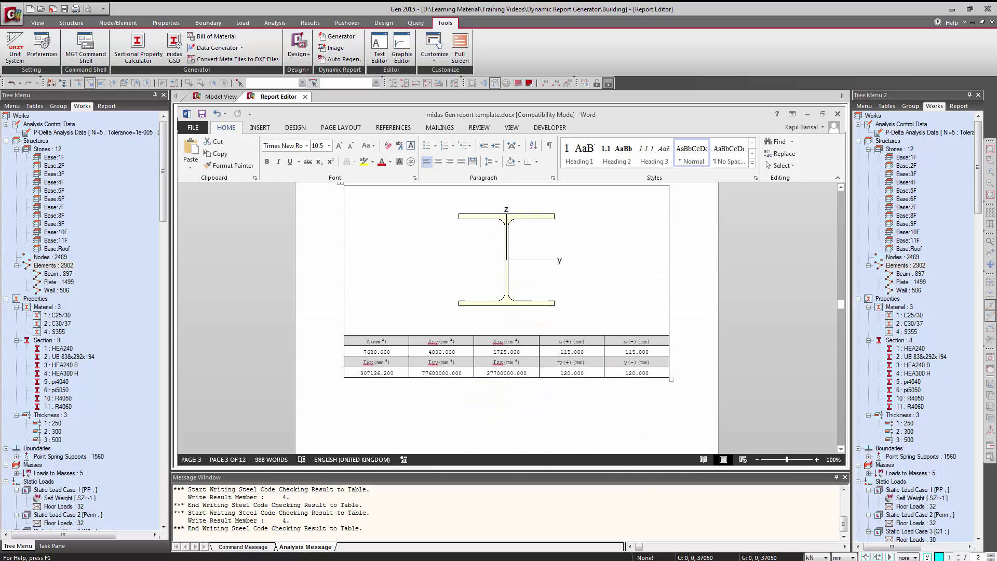
Examine the regenerated analysis and design results, including beam and deformation diagrams, displacement and steel check tables, and the weight and volume listing
{"action": "scroll", "coordinate": [559, 358], "scroll_direction": "down", "scroll_amount": 10}
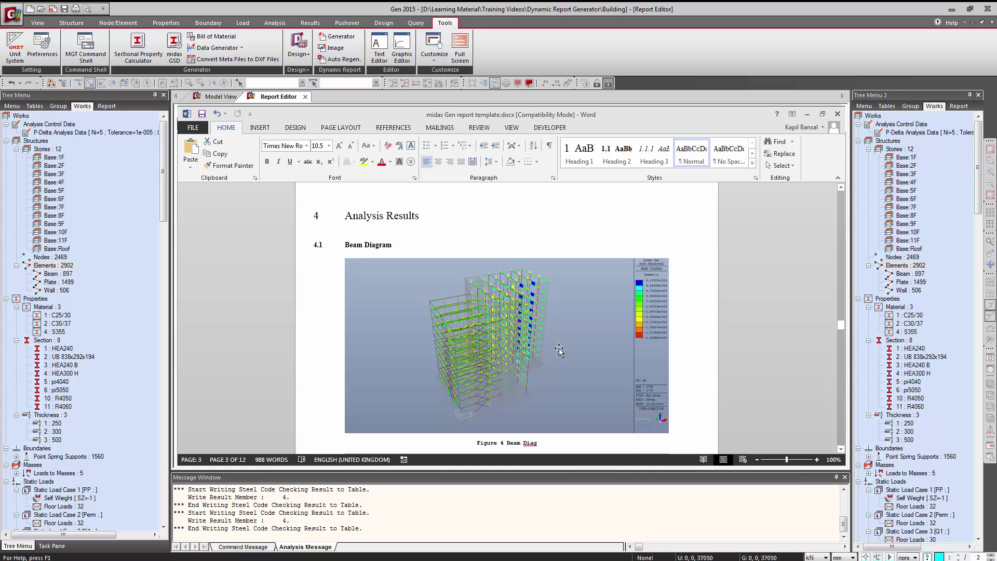
{"action": "scroll", "coordinate": [559, 350], "scroll_direction": "down", "scroll_amount": 6}
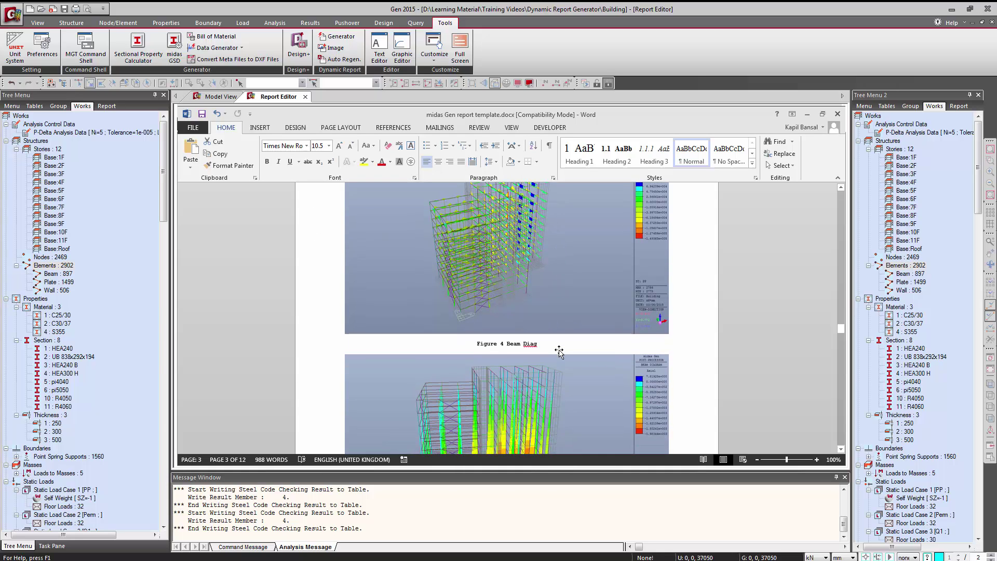
{"action": "scroll", "coordinate": [559, 350], "scroll_direction": "down", "scroll_amount": 9}
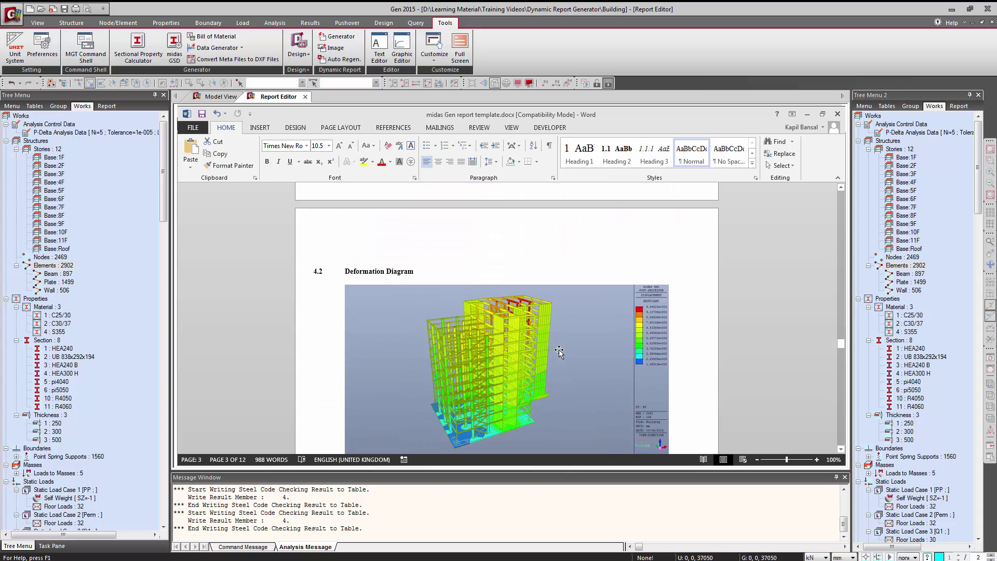
{"action": "scroll", "coordinate": [559, 350], "scroll_direction": "down", "scroll_amount": 5}
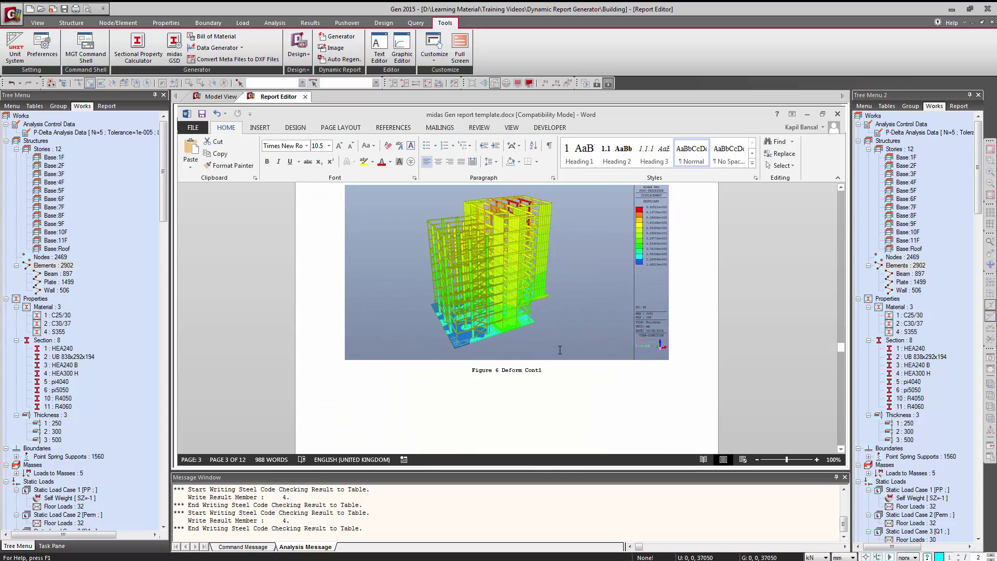
{"action": "scroll", "coordinate": [559, 349], "scroll_direction": "down", "scroll_amount": 10}
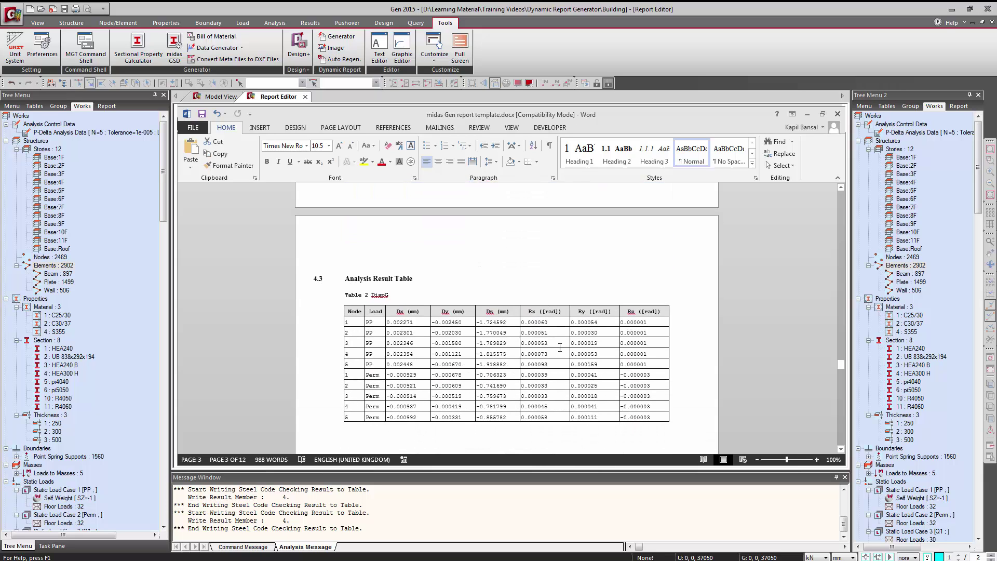
{"action": "scroll", "coordinate": [559, 350], "scroll_direction": "down", "scroll_amount": 10}
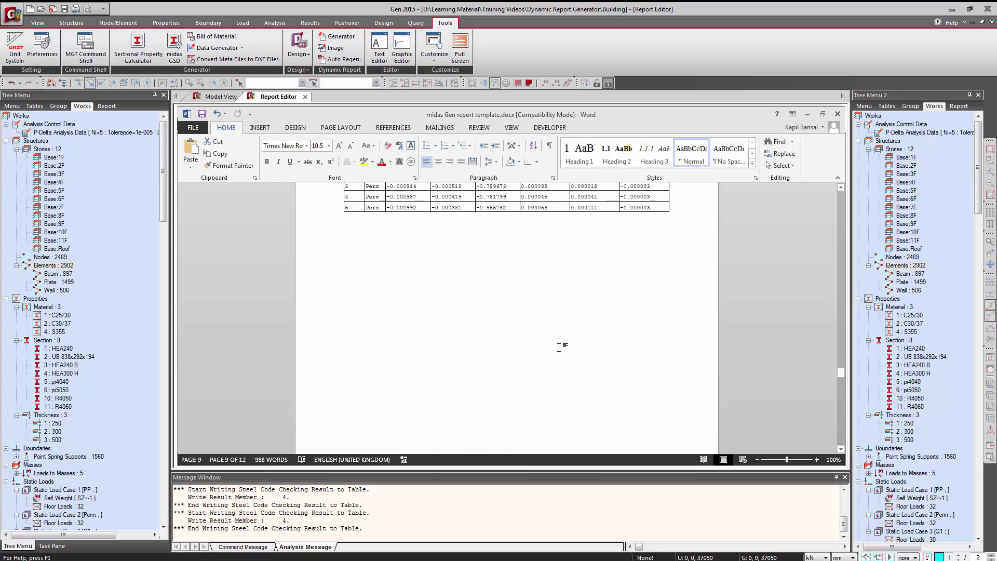
{"action": "scroll", "coordinate": [559, 346], "scroll_direction": "down", "scroll_amount": 7}
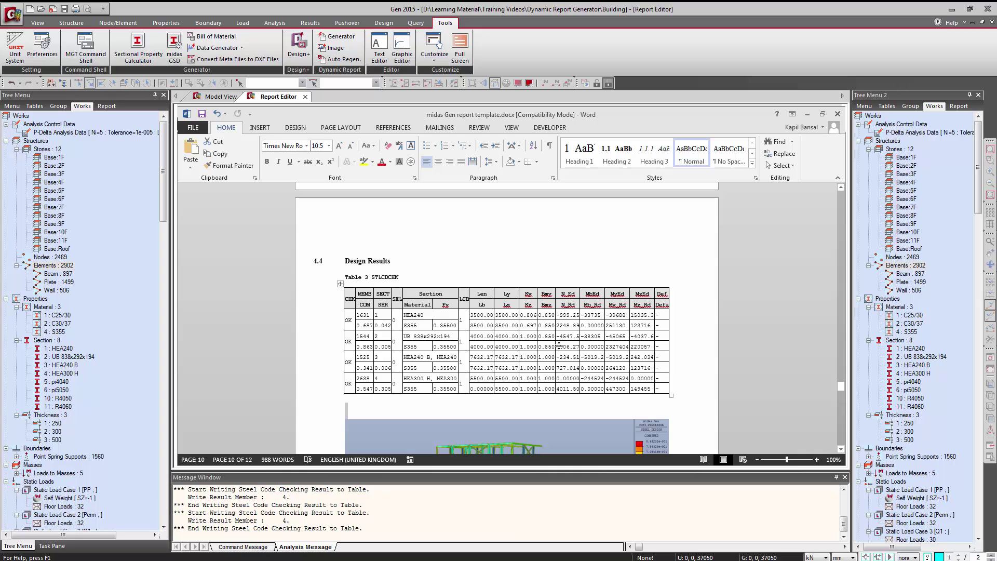
{"action": "scroll", "coordinate": [560, 346], "scroll_direction": "down", "scroll_amount": 7}
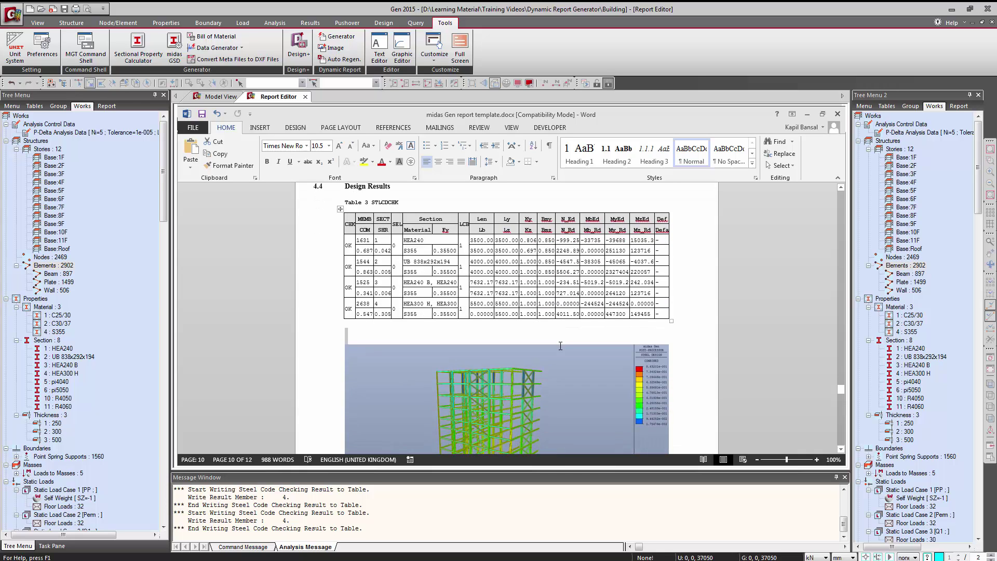
{"action": "scroll", "coordinate": [559, 347], "scroll_direction": "down", "scroll_amount": 12}
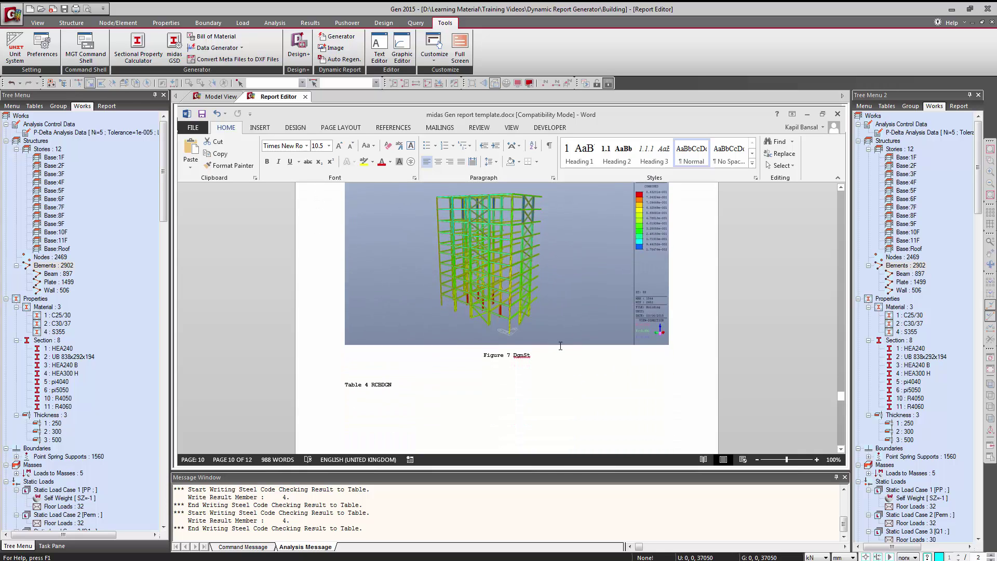
{"action": "scroll", "coordinate": [561, 343], "scroll_direction": "down", "scroll_amount": 9}
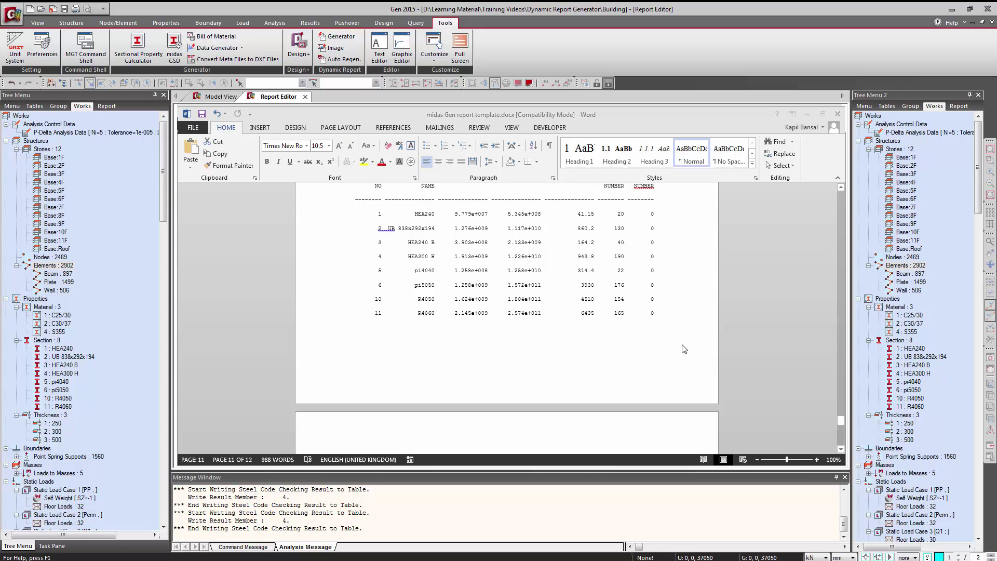
Return to the Model View and display the whole building model without the steel design result contours
{"action": "left_click", "coordinate": [213, 97]}
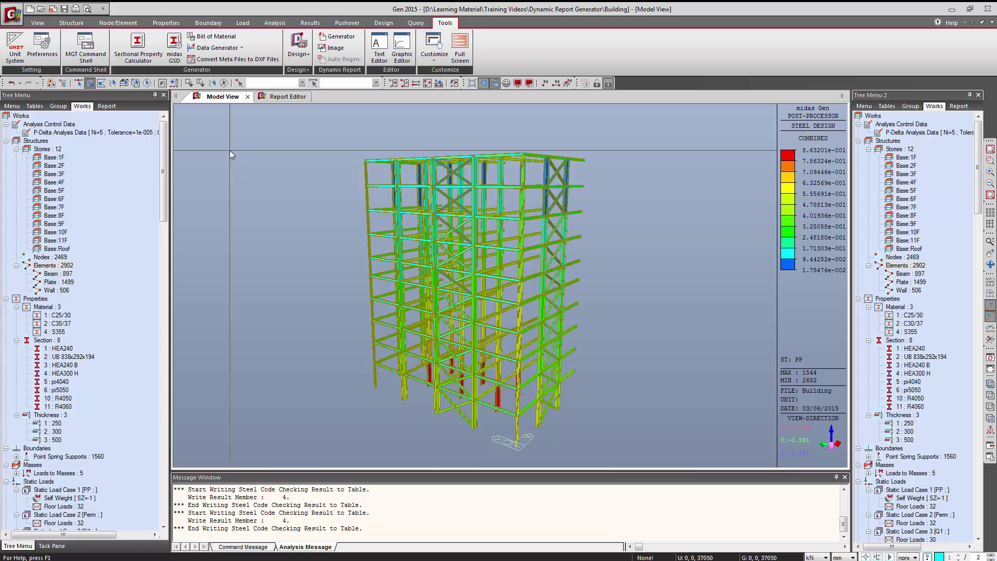
{"action": "left_click", "coordinate": [37, 23]}
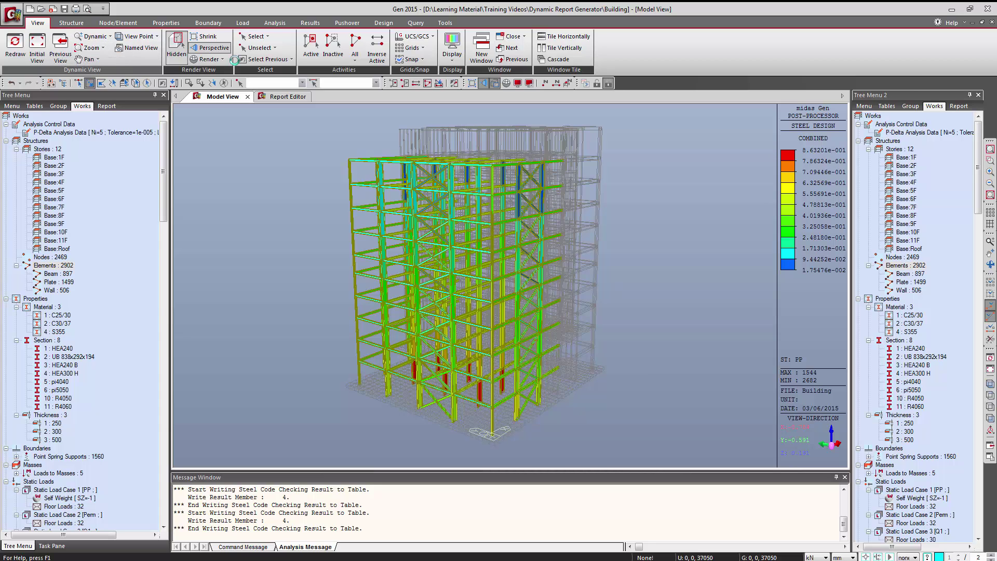
{"action": "left_click", "coordinate": [278, 95]}
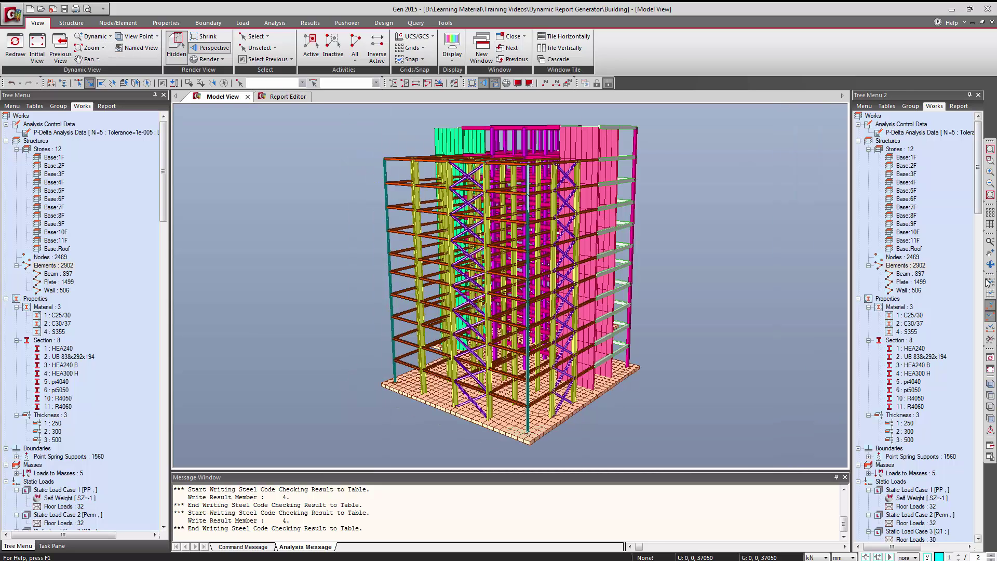
{"action": "middle_click_drag", "start_coordinate": [624, 275], "coordinate": [681, 281]}
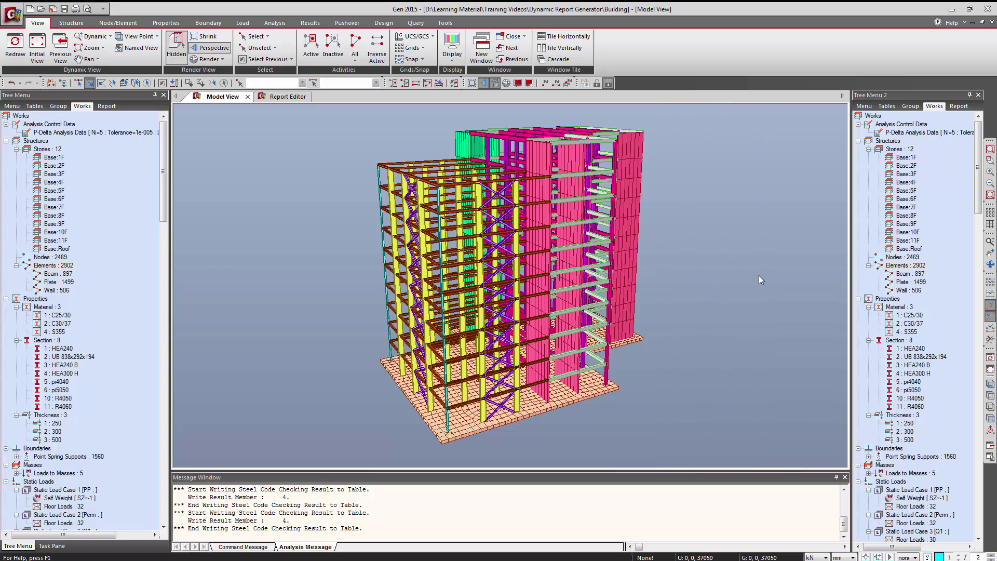